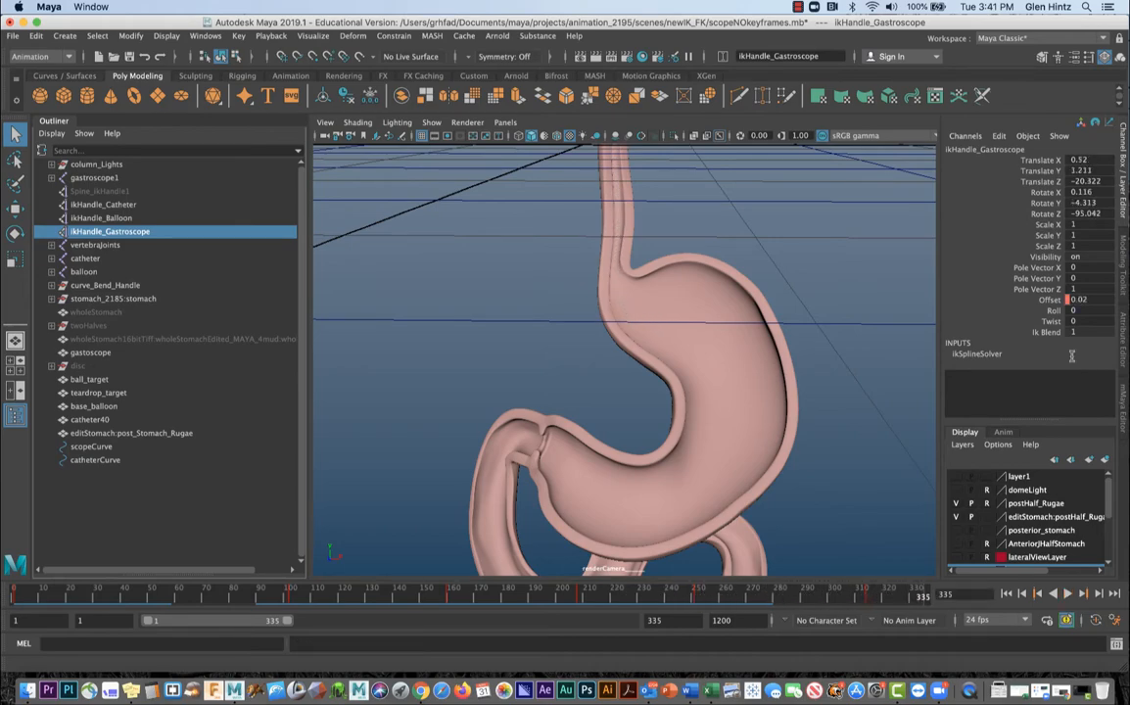
# - Play the animation, return to frame 1, and inspect the gastroscope IK handle's Offset curve in the Graph Editor
pyautogui.click(1068, 594)
pyautogui.click(1007, 594)
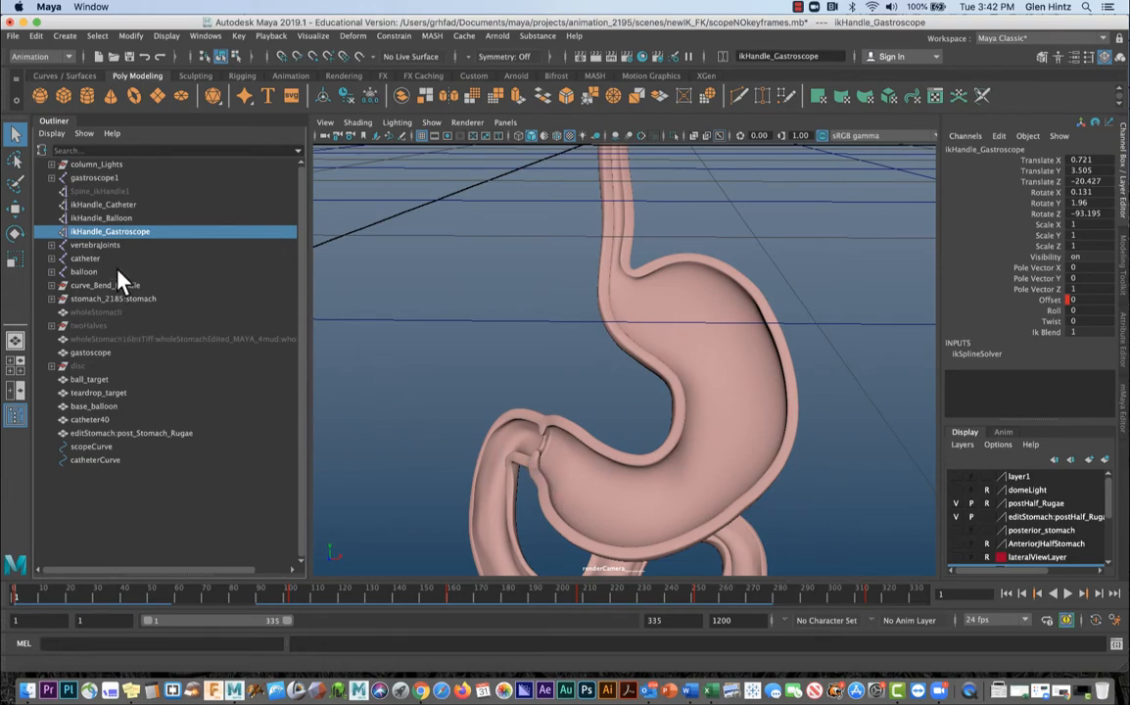
pyautogui.click(205, 36)
pyautogui.moveTo(279, 100)
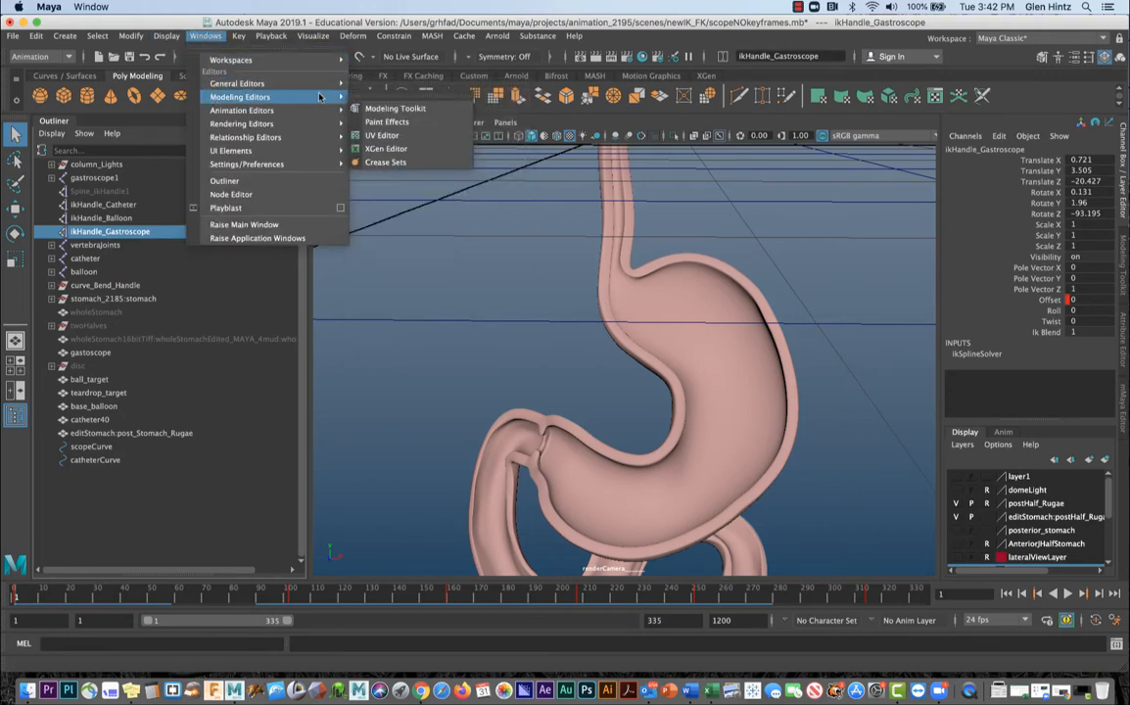
pyautogui.moveTo(244, 111)
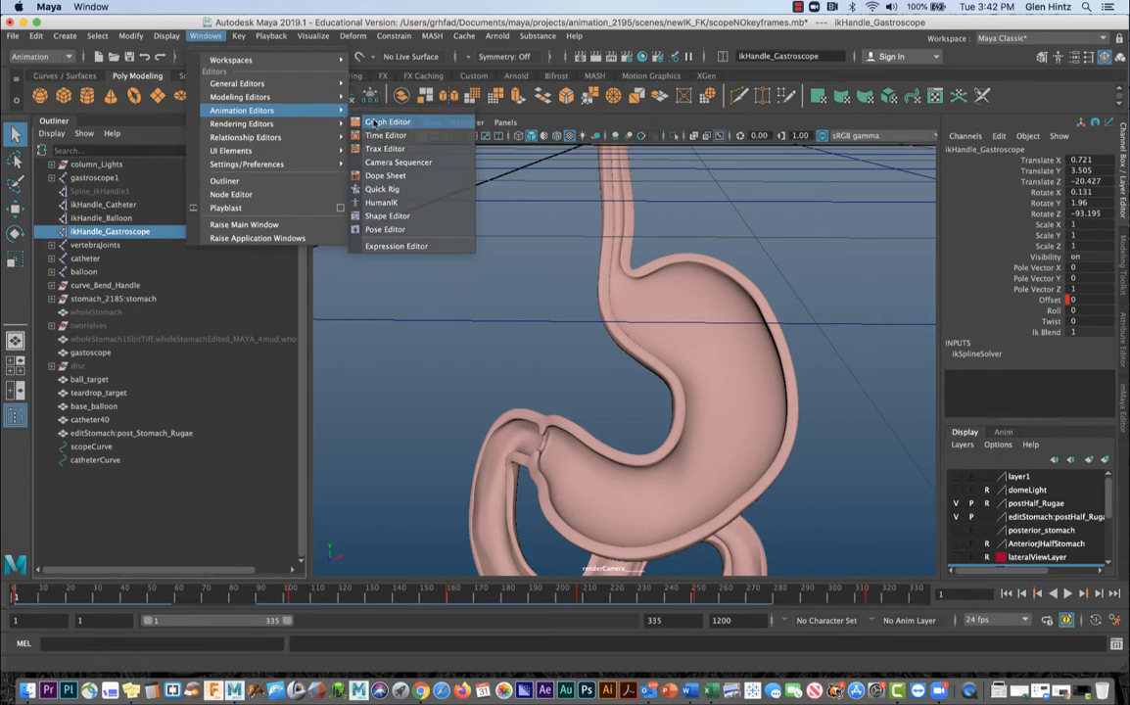
pyautogui.click(382, 116)
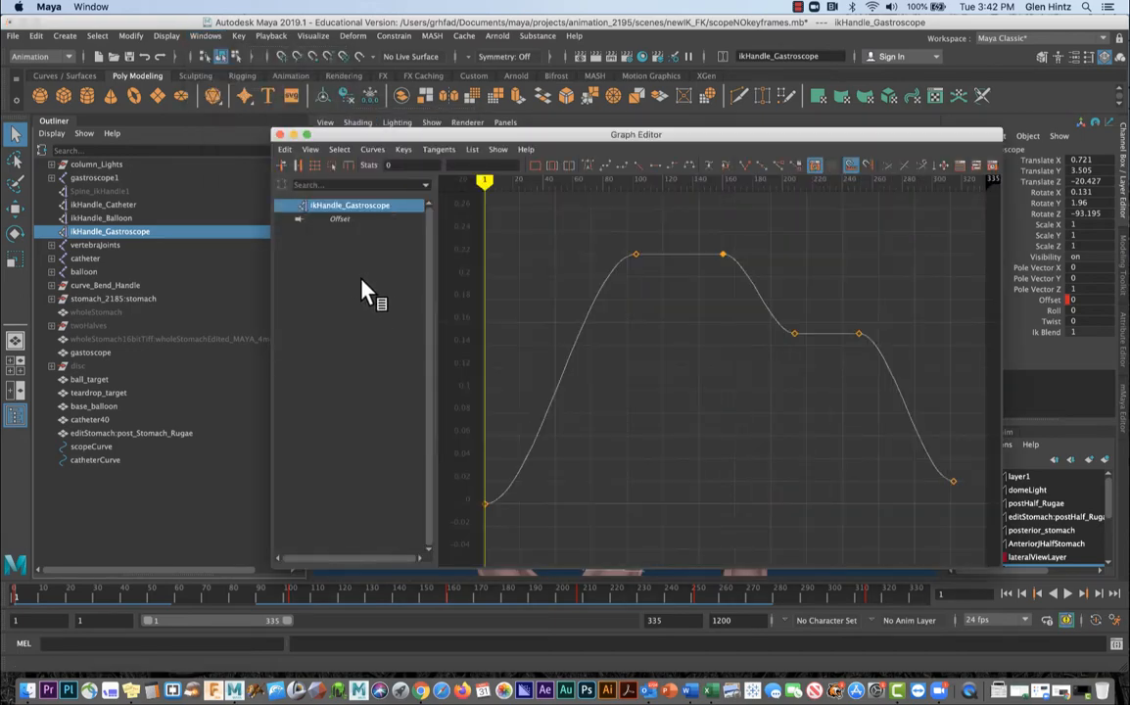
pyautogui.click(337, 221)
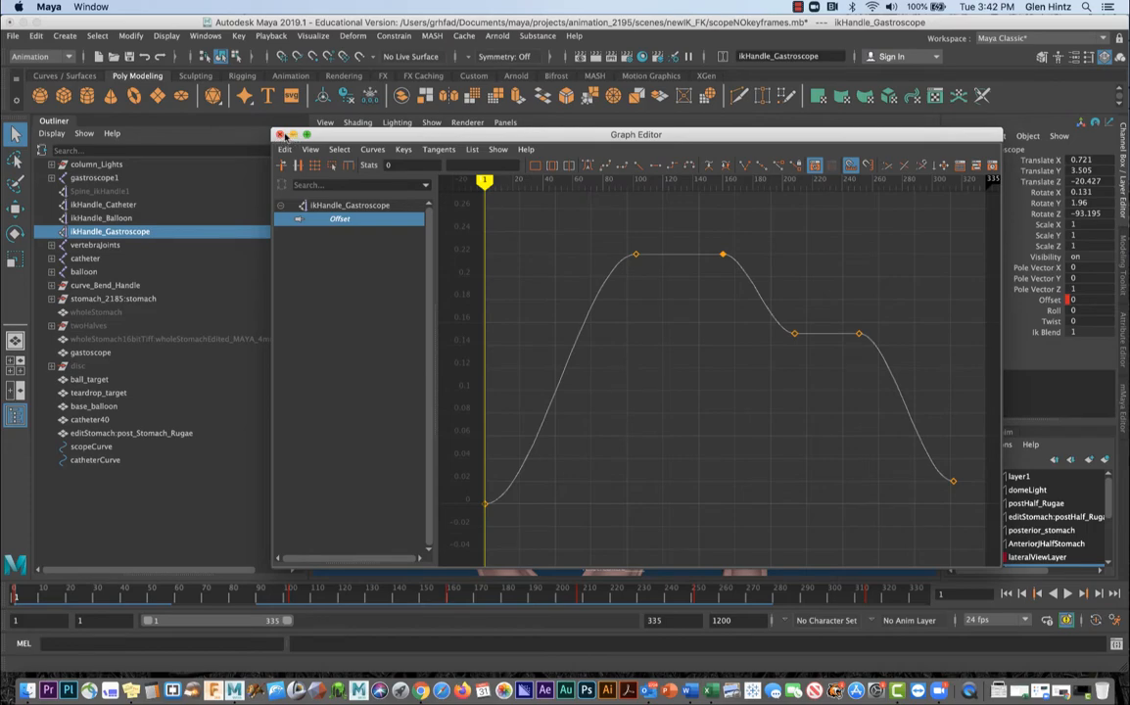
pyautogui.click(280, 134)
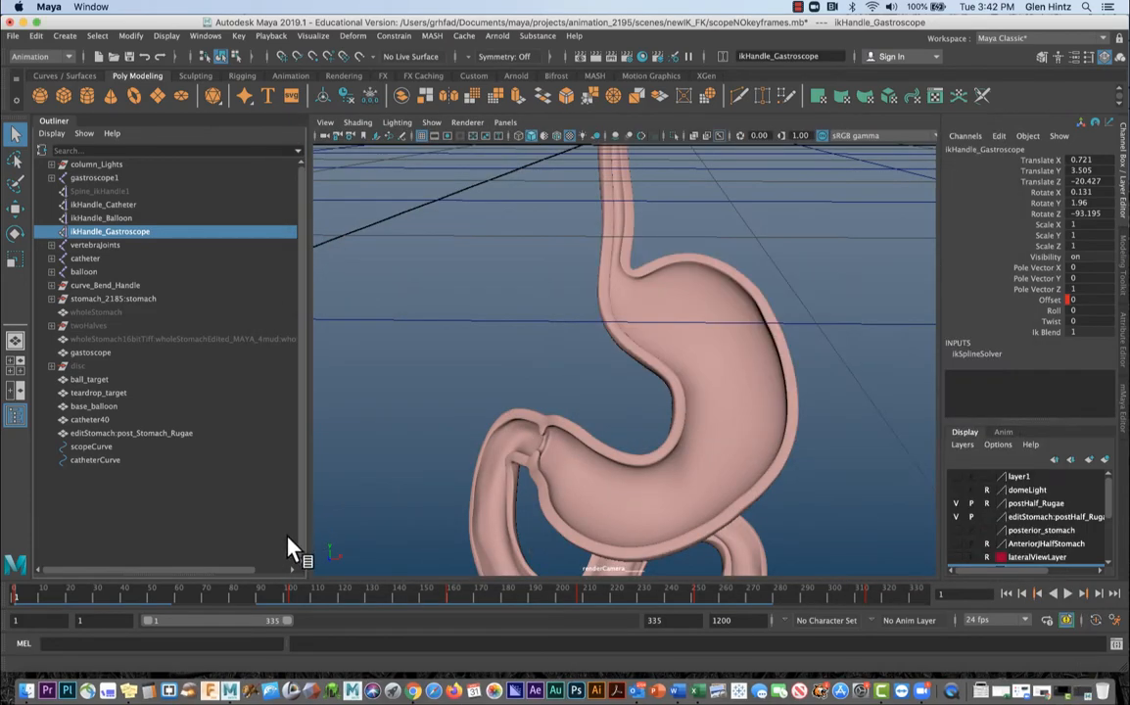
# - At frame 103, disable the IK solver on the gastroscope handle and set an IK/FK key
pyautogui.click(1083, 594)
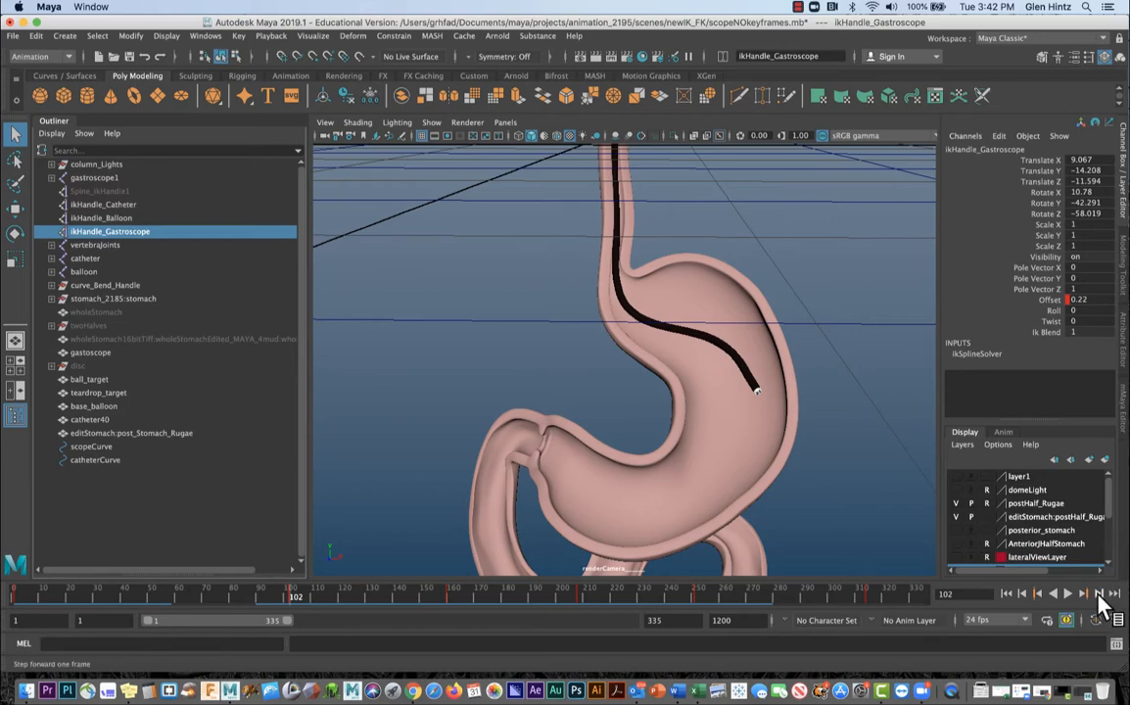
pyautogui.click(1099, 594)
pyautogui.click(240, 37)
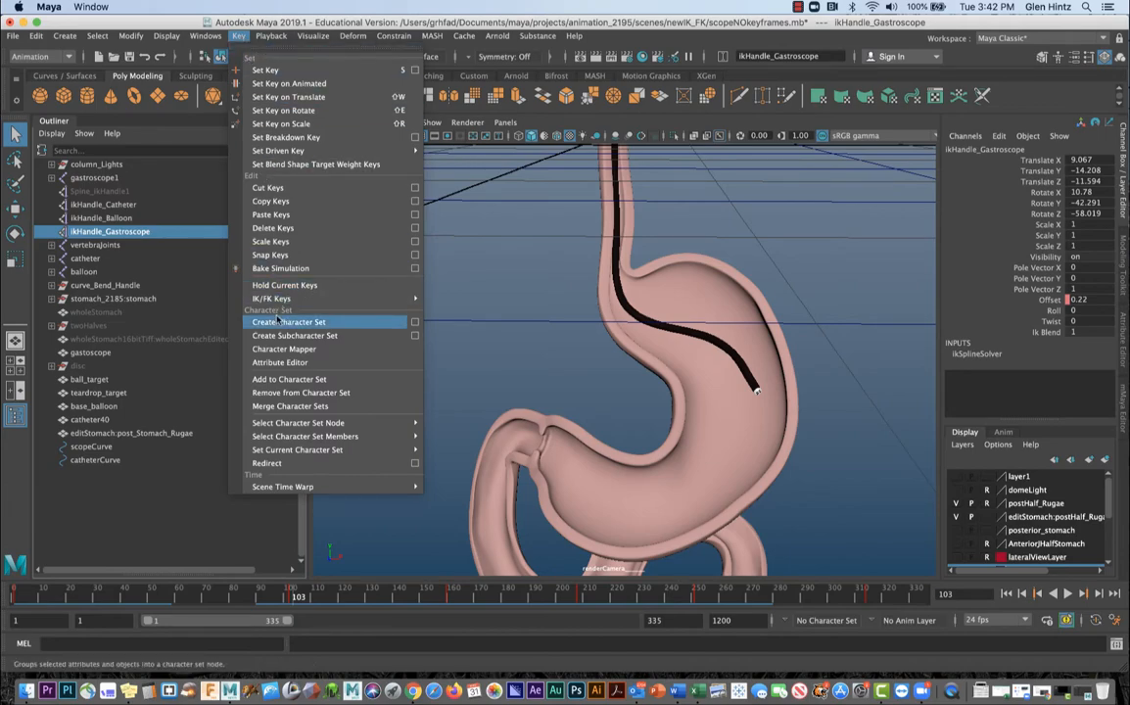
pyautogui.moveTo(280, 303)
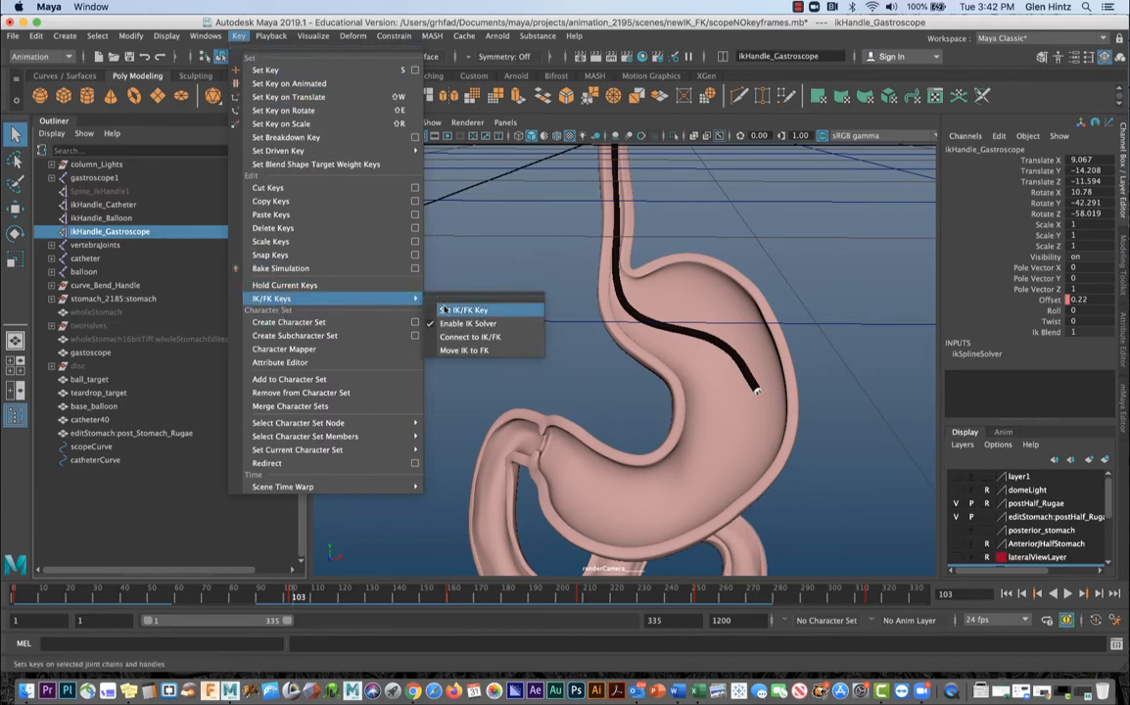
pyautogui.click(469, 323)
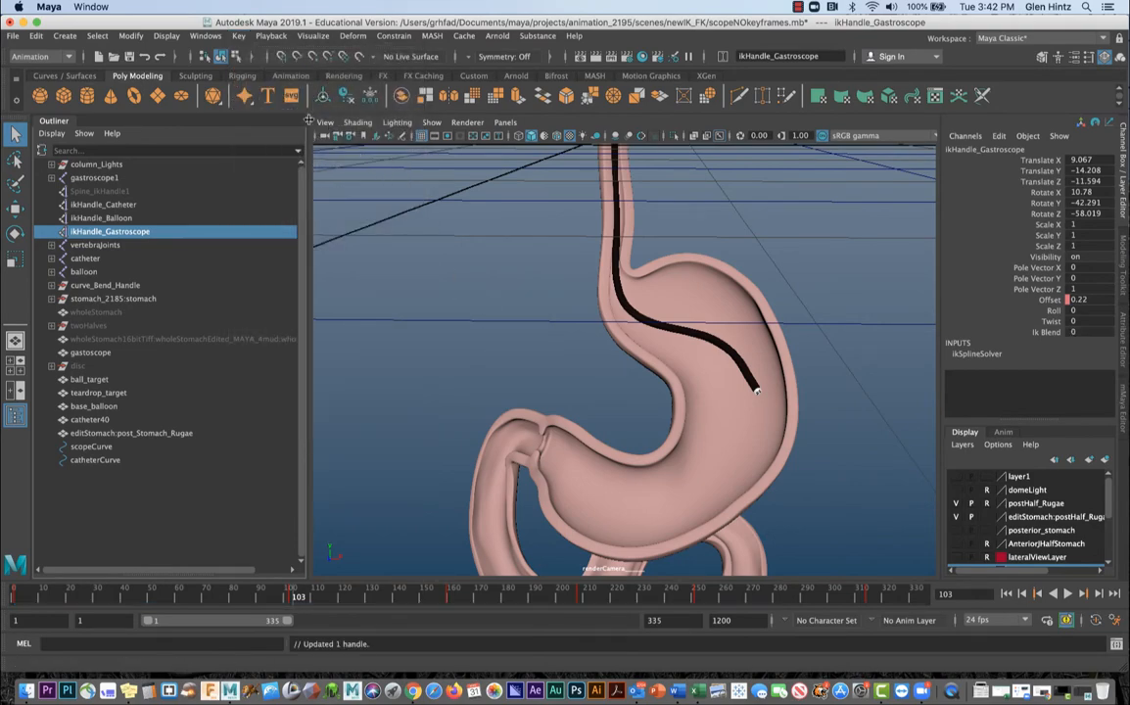
pyautogui.click(239, 38)
pyautogui.moveTo(372, 298)
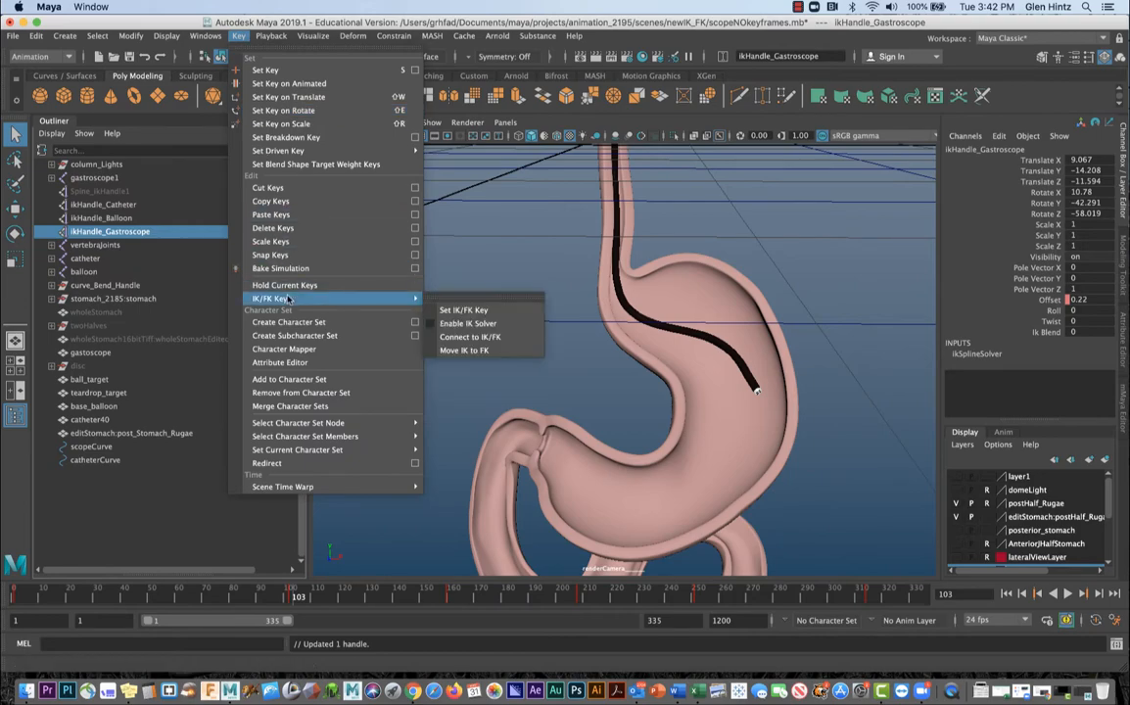
pyautogui.click(500, 313)
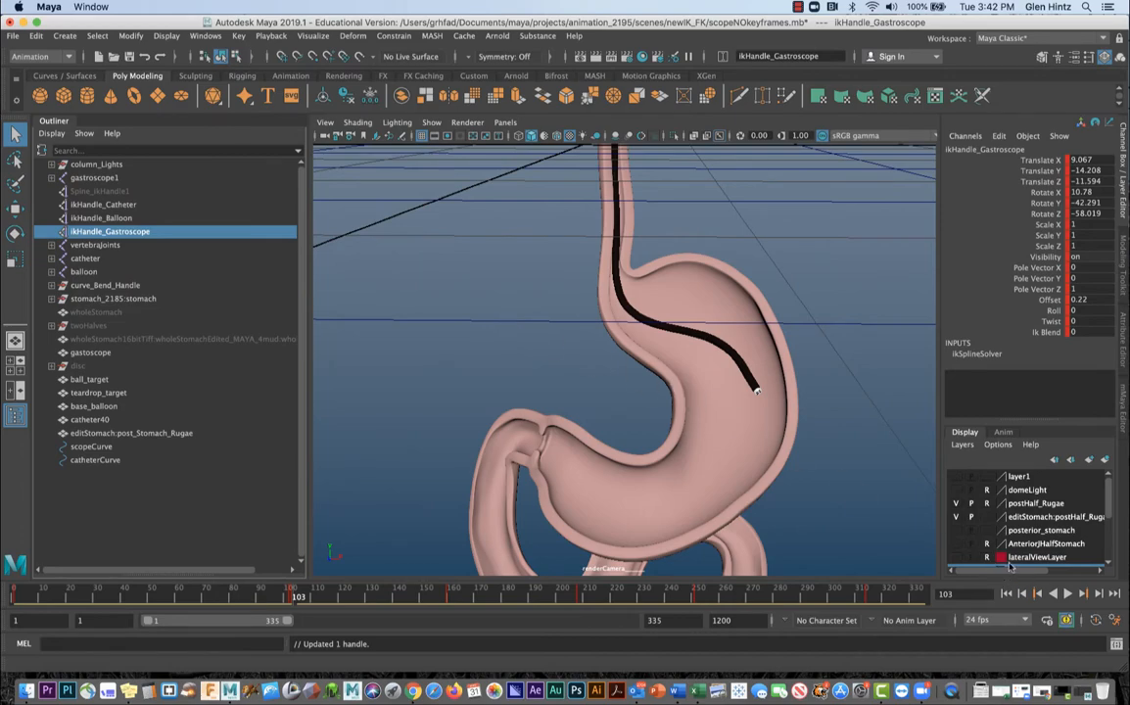
# - Set an IK/FK key on the gastroscope handle at frame 159, leaving the IK solver disabled
pyautogui.click(1083, 593)
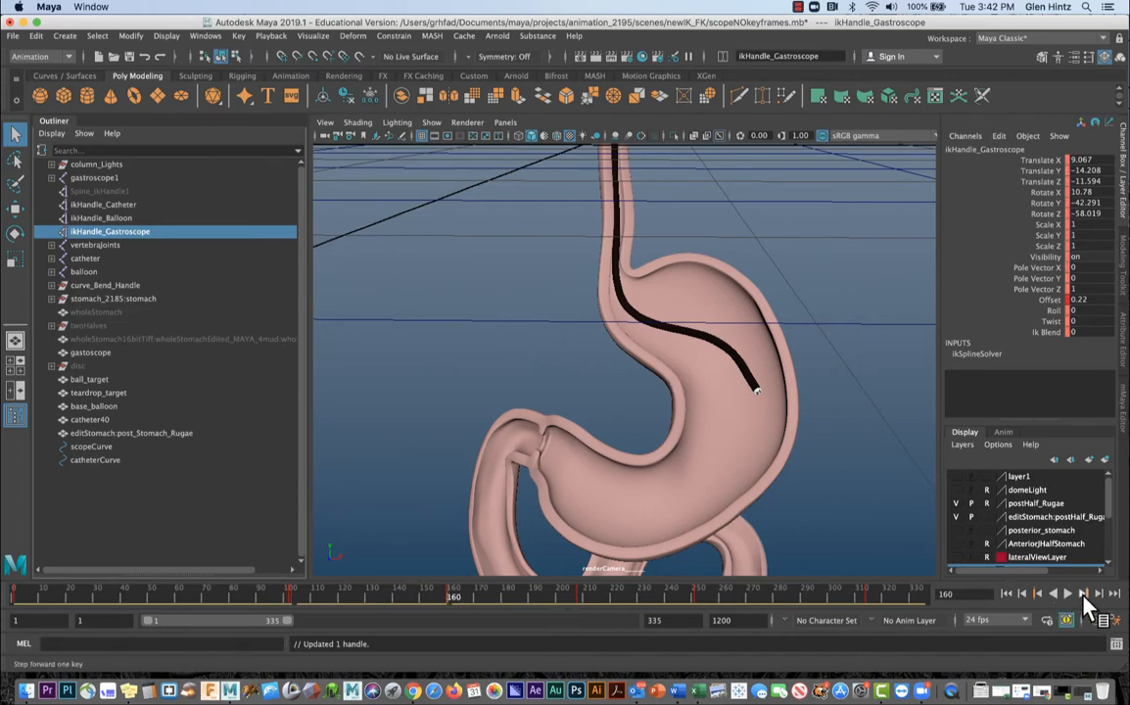
pyautogui.click(1025, 594)
pyautogui.click(238, 36)
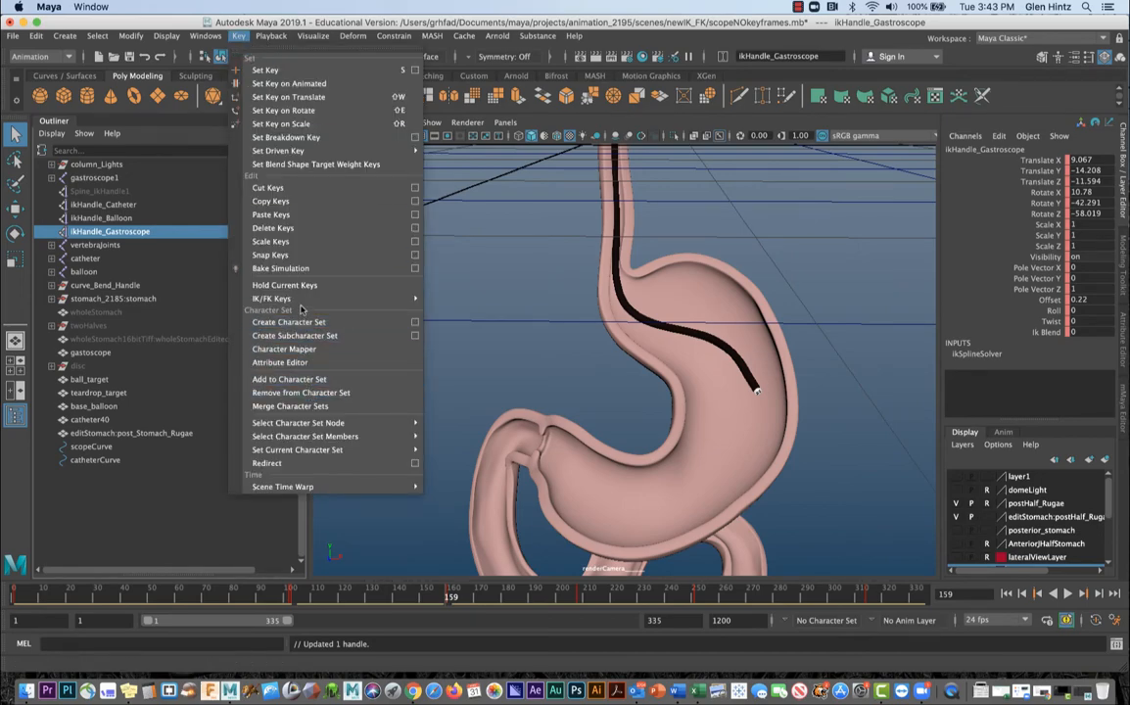
pyautogui.moveTo(323, 298)
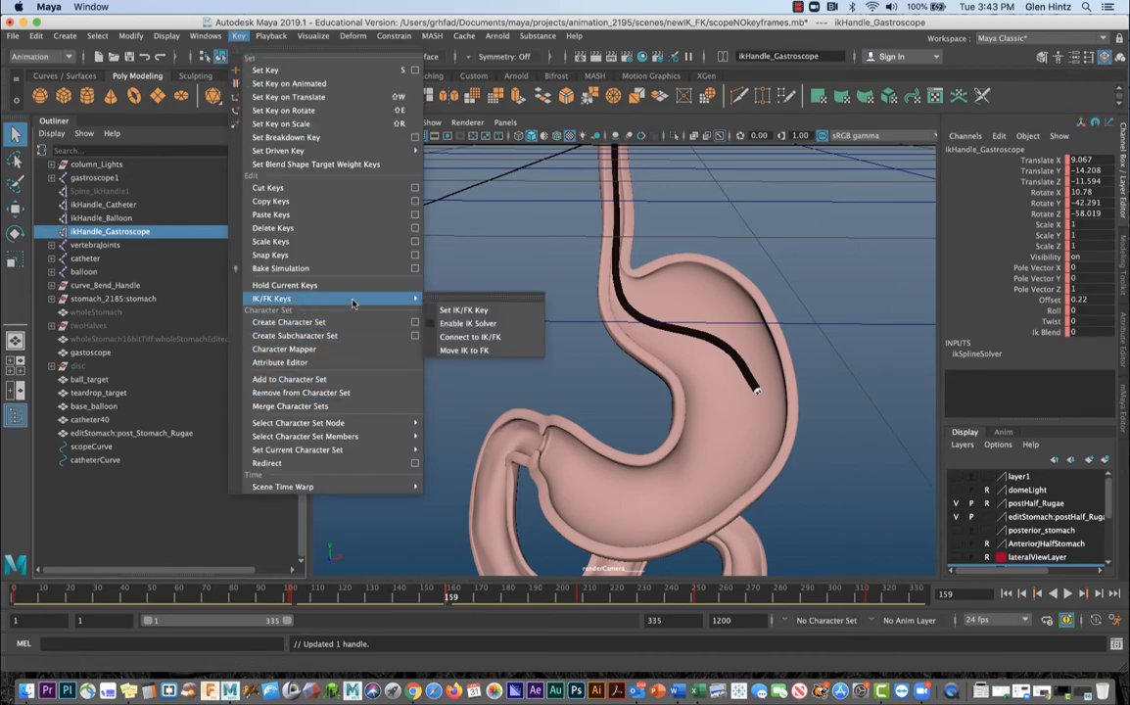
pyautogui.click(490, 312)
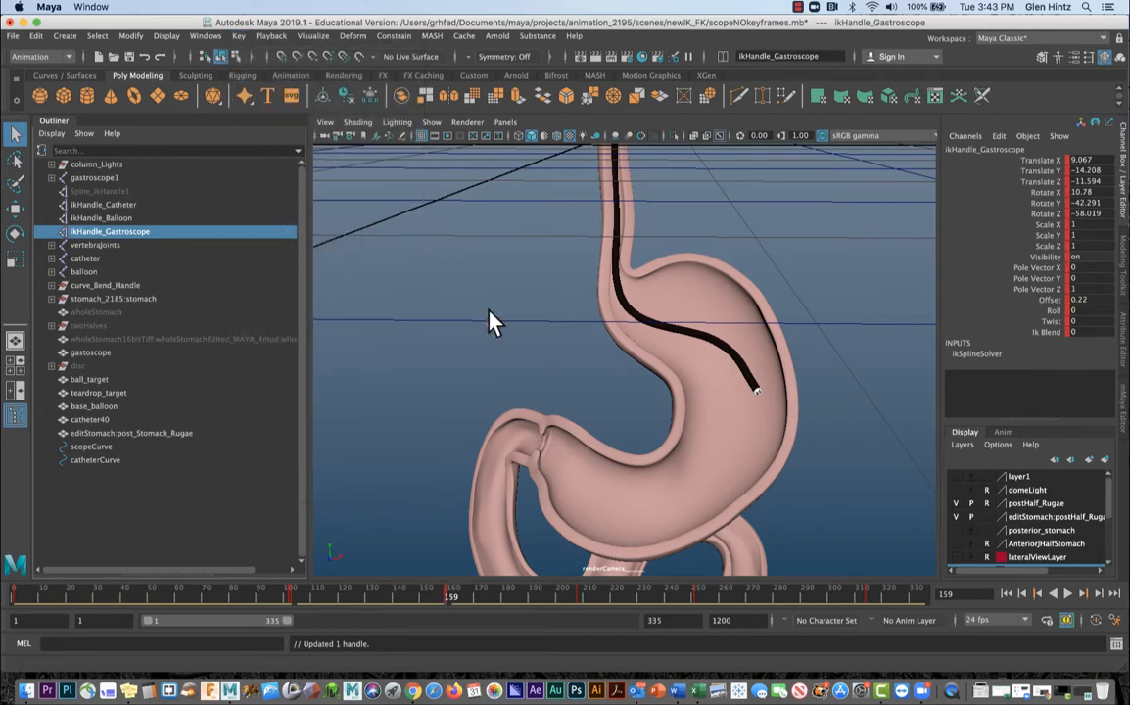
# - At frame 160, enable the IK solver on the gastroscope handle and set an IK/FK key
pyautogui.click(1083, 594)
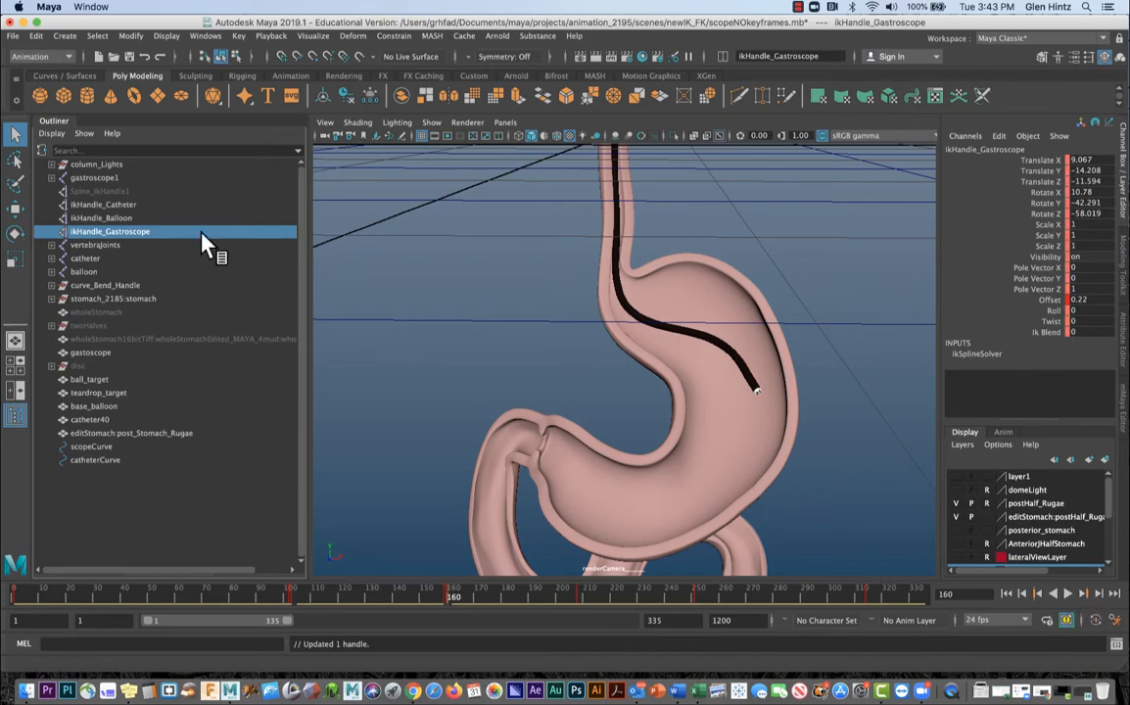
pyautogui.click(271, 36)
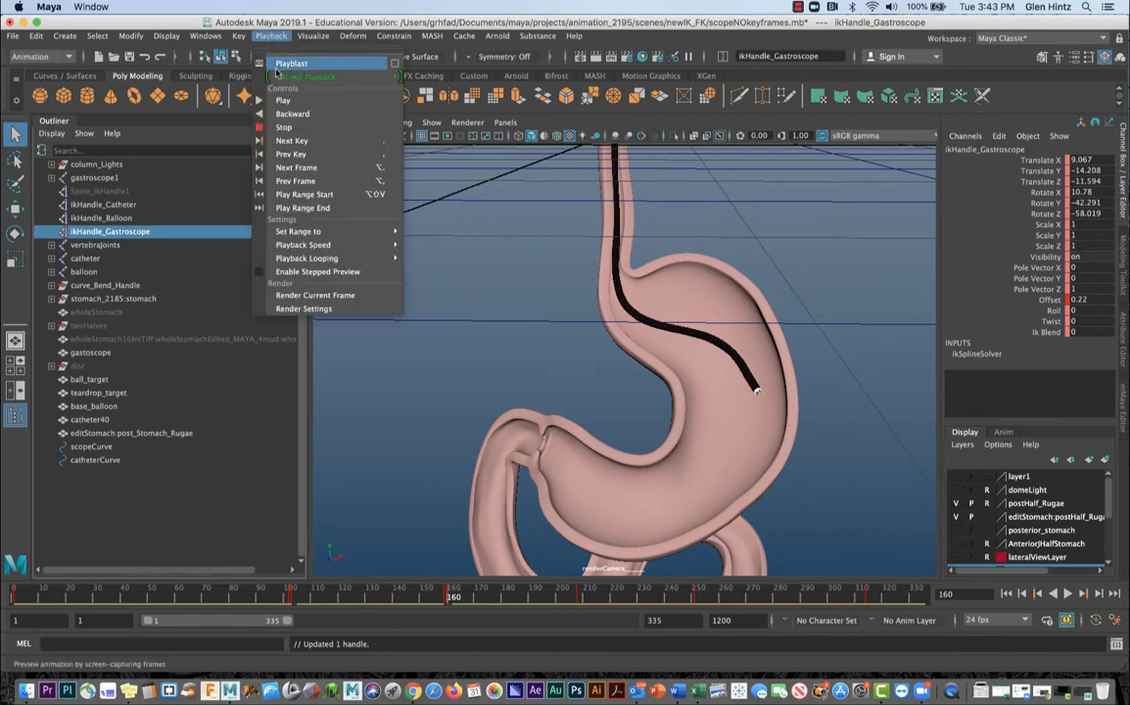
pyautogui.moveTo(239, 36)
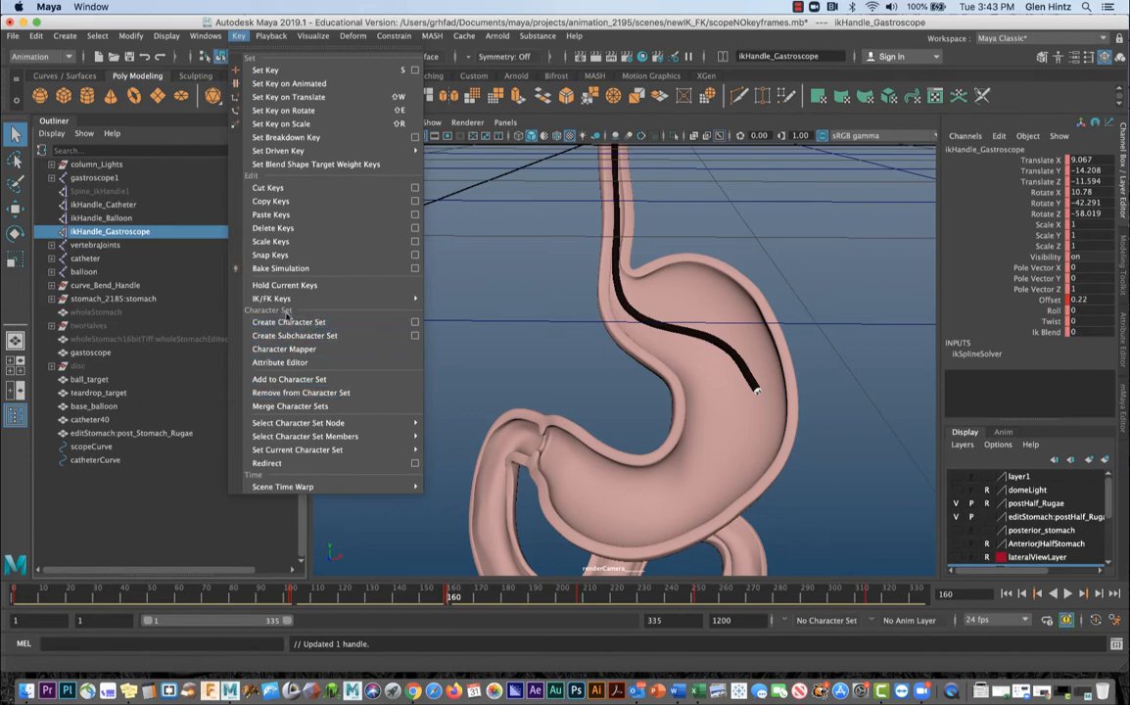
pyautogui.moveTo(284, 297)
pyautogui.click(468, 324)
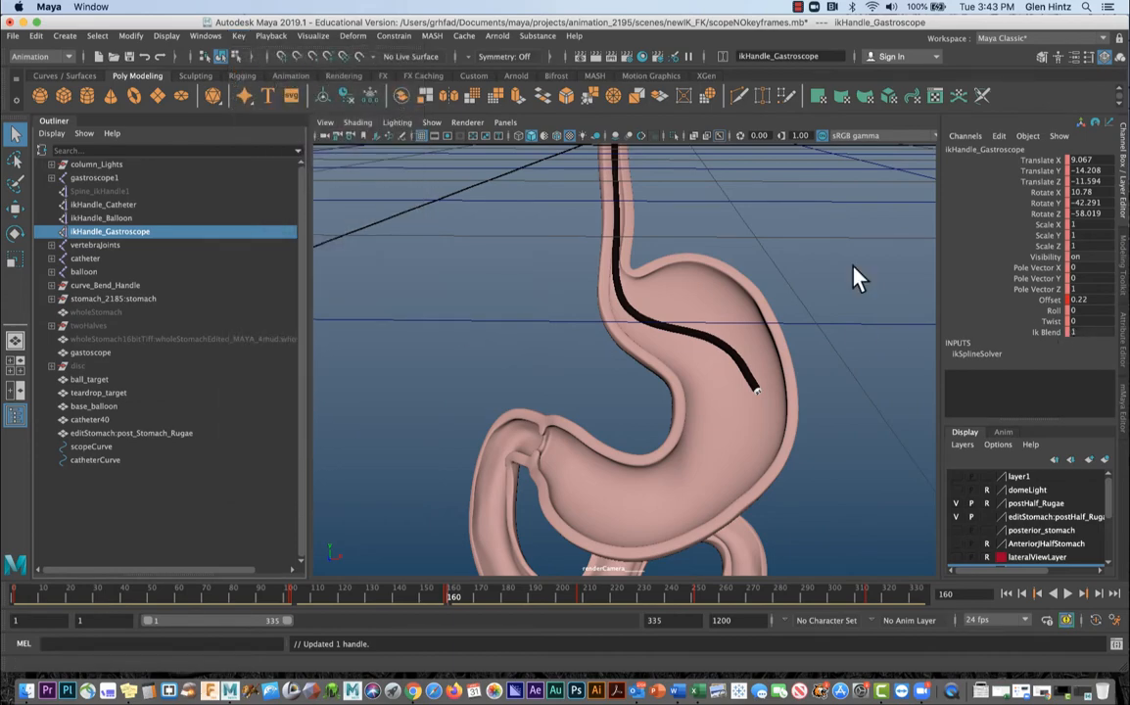
pyautogui.click(239, 36)
pyautogui.moveTo(279, 298)
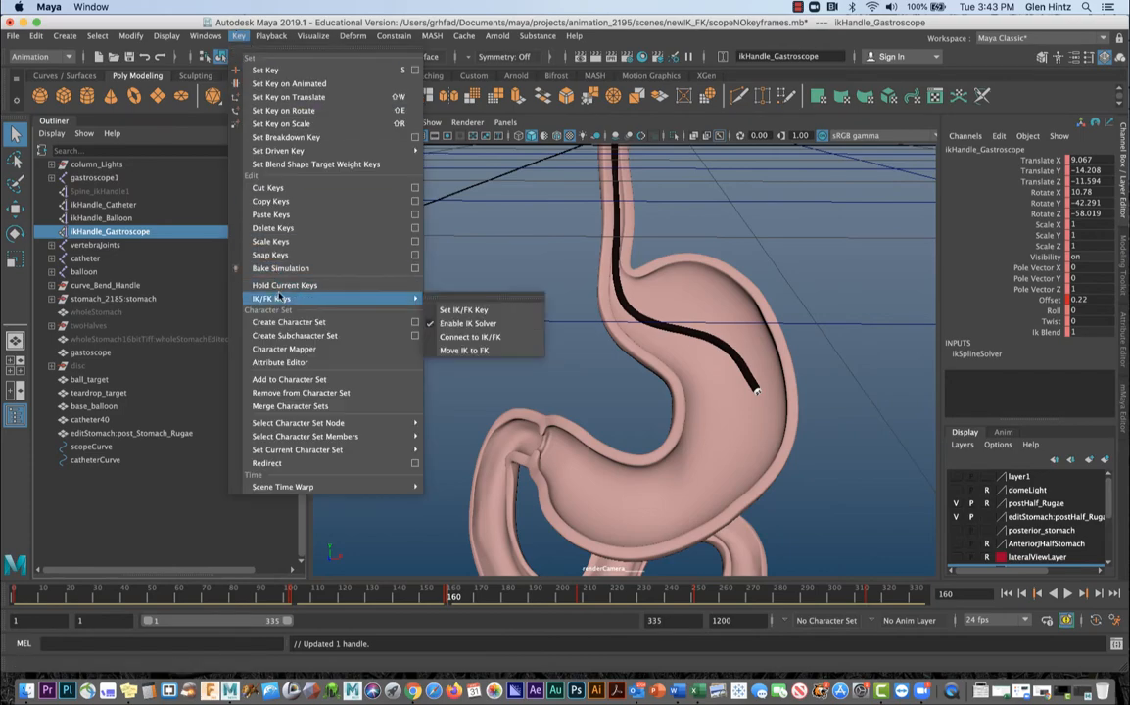
pyautogui.click(462, 308)
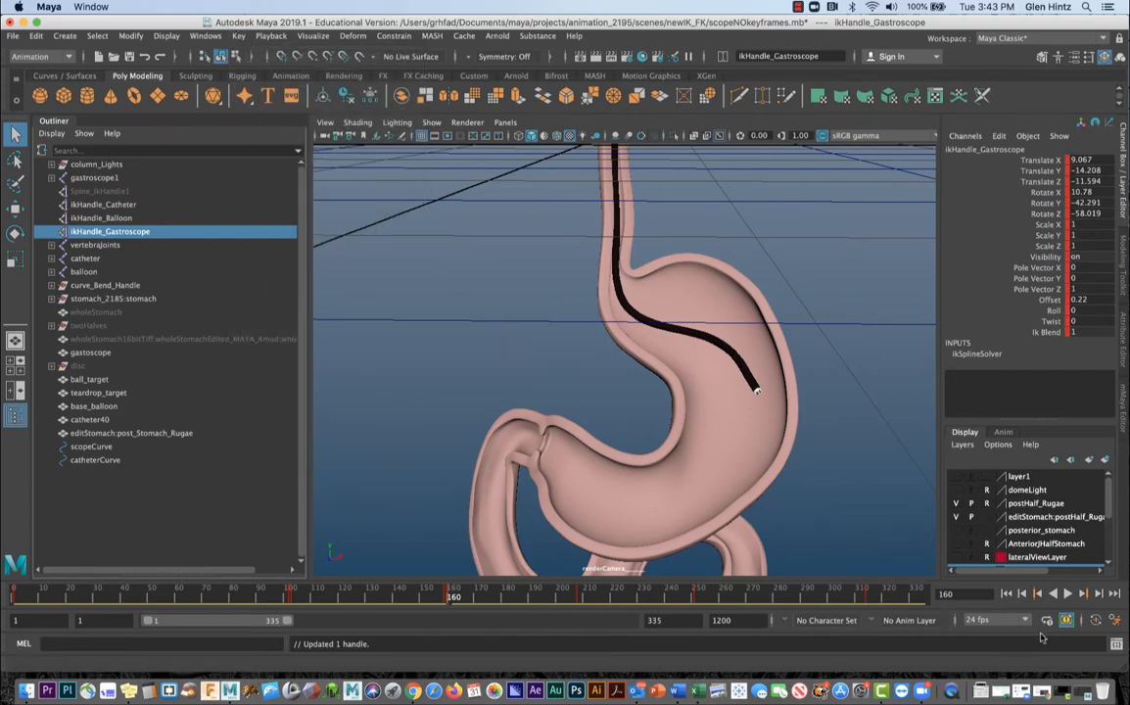
# - Set an IK/FK key on the gastroscope handle at frame 208 with the IK solver enabled
pyautogui.click(1082, 593)
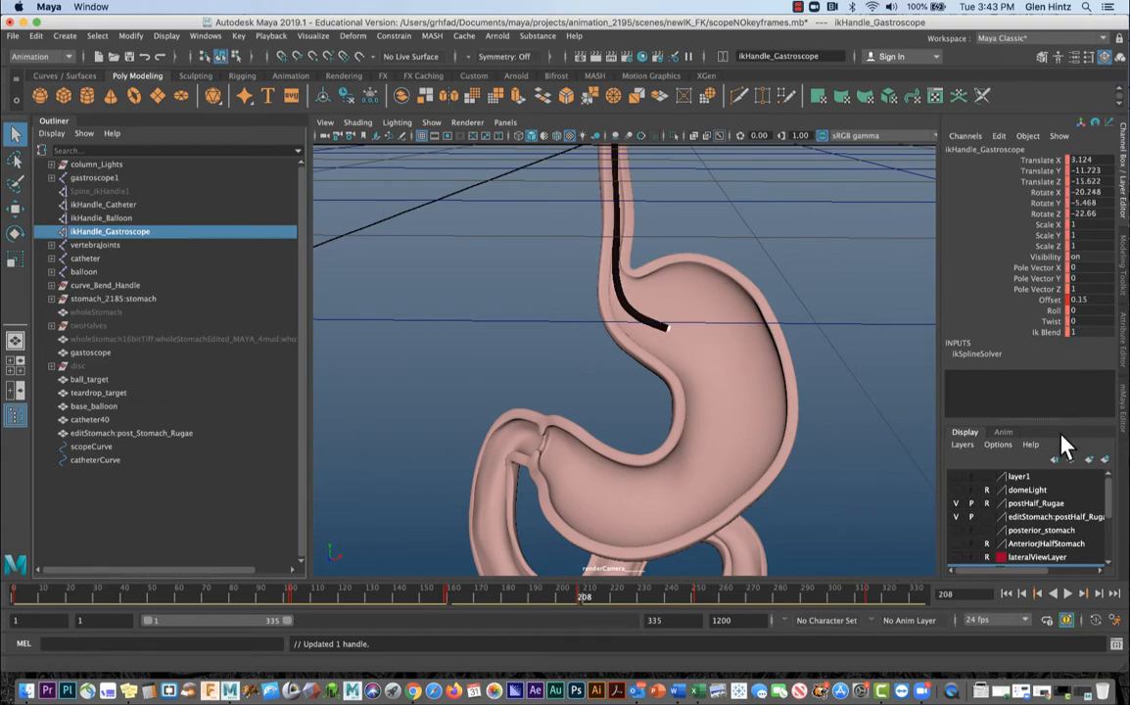
pyautogui.click(239, 35)
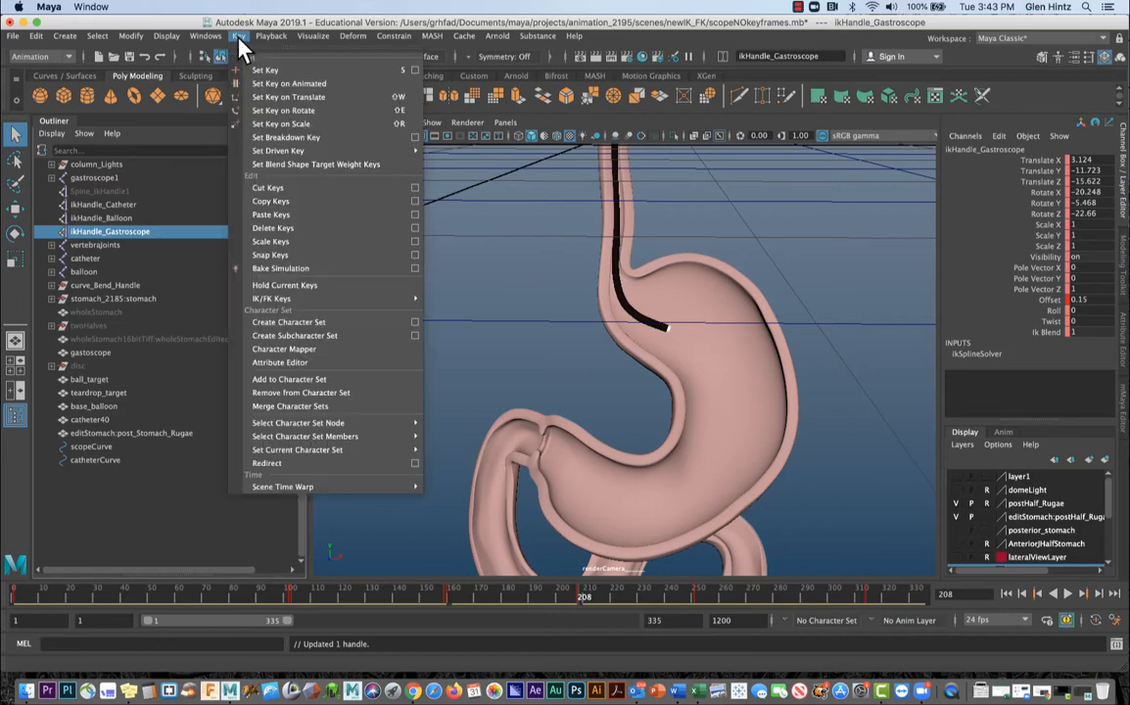
pyautogui.moveTo(333, 298)
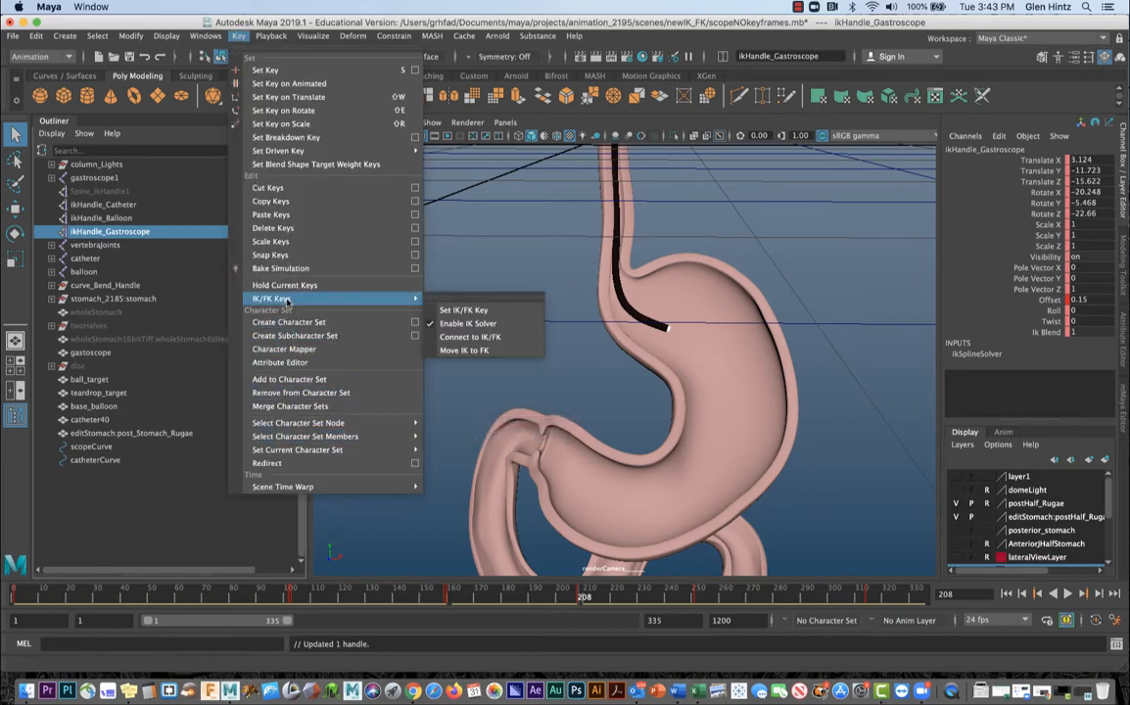
pyautogui.click(466, 314)
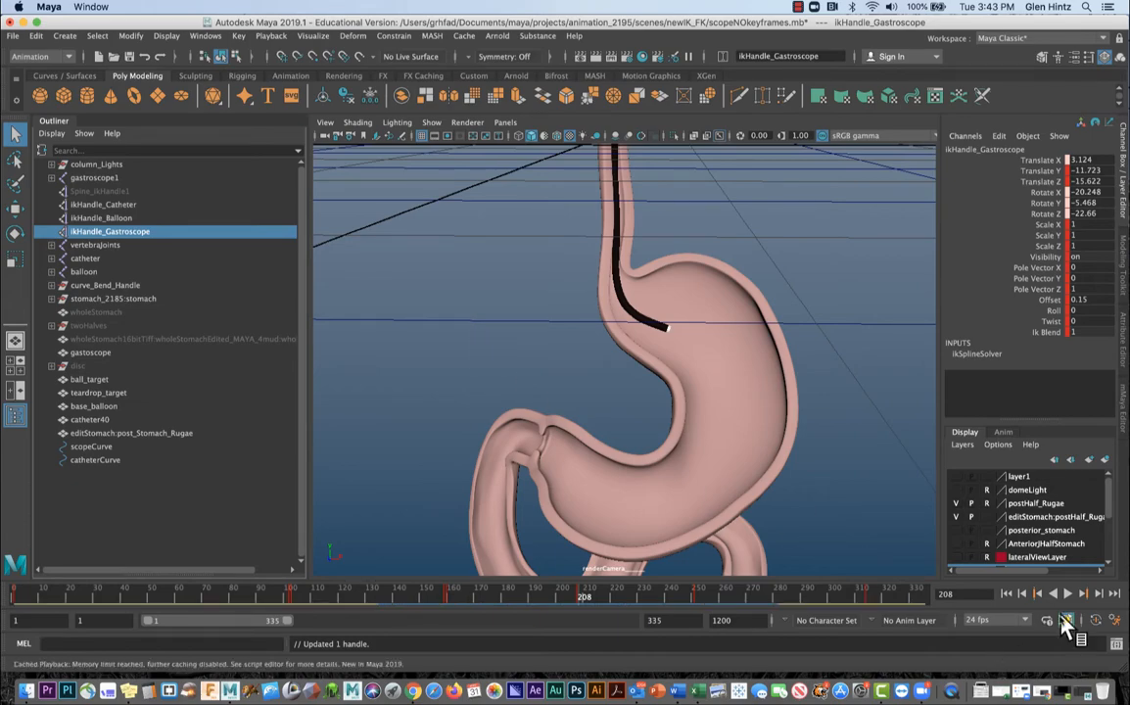
# - At frame 209, disable the IK solver on the gastroscope handle and set an IK/FK key
pyautogui.click(1099, 594)
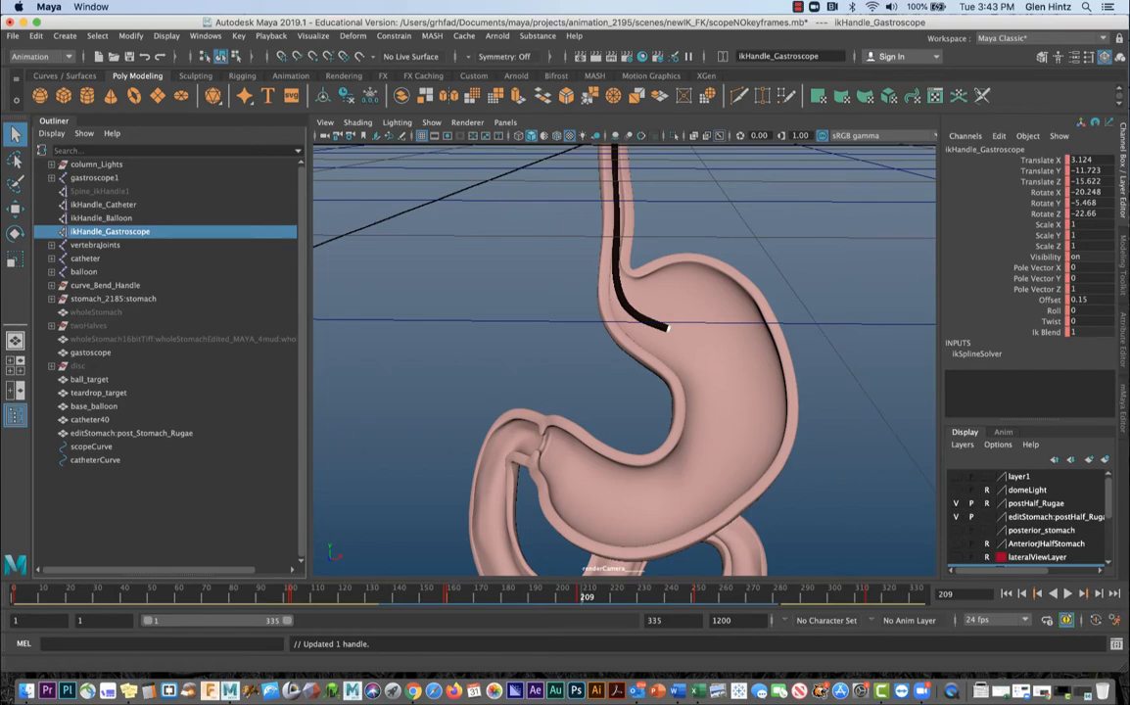
pyautogui.click(282, 37)
pyautogui.moveTo(240, 38)
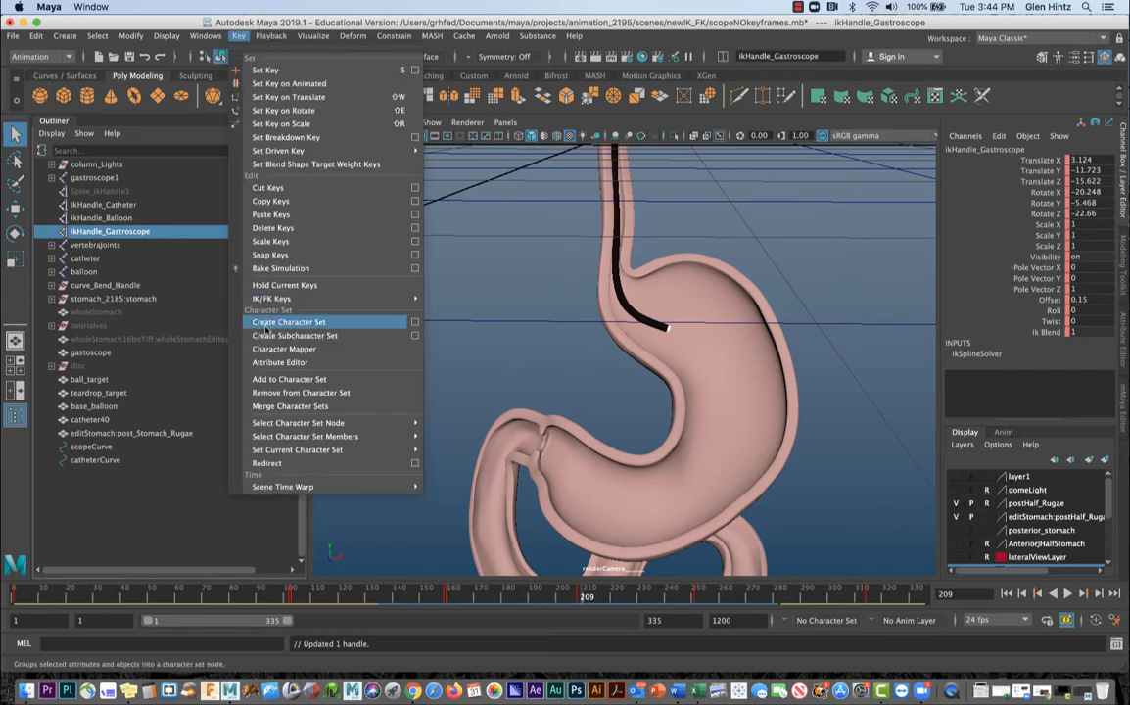
pyautogui.moveTo(323, 298)
pyautogui.click(482, 323)
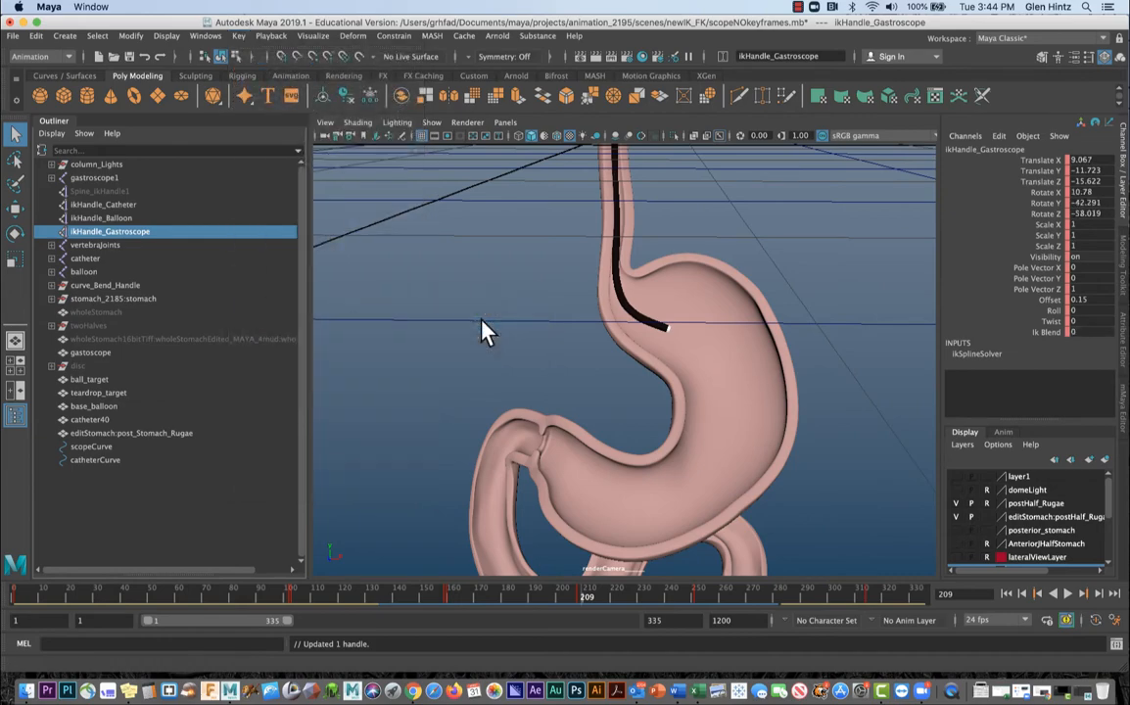
pyautogui.click(237, 36)
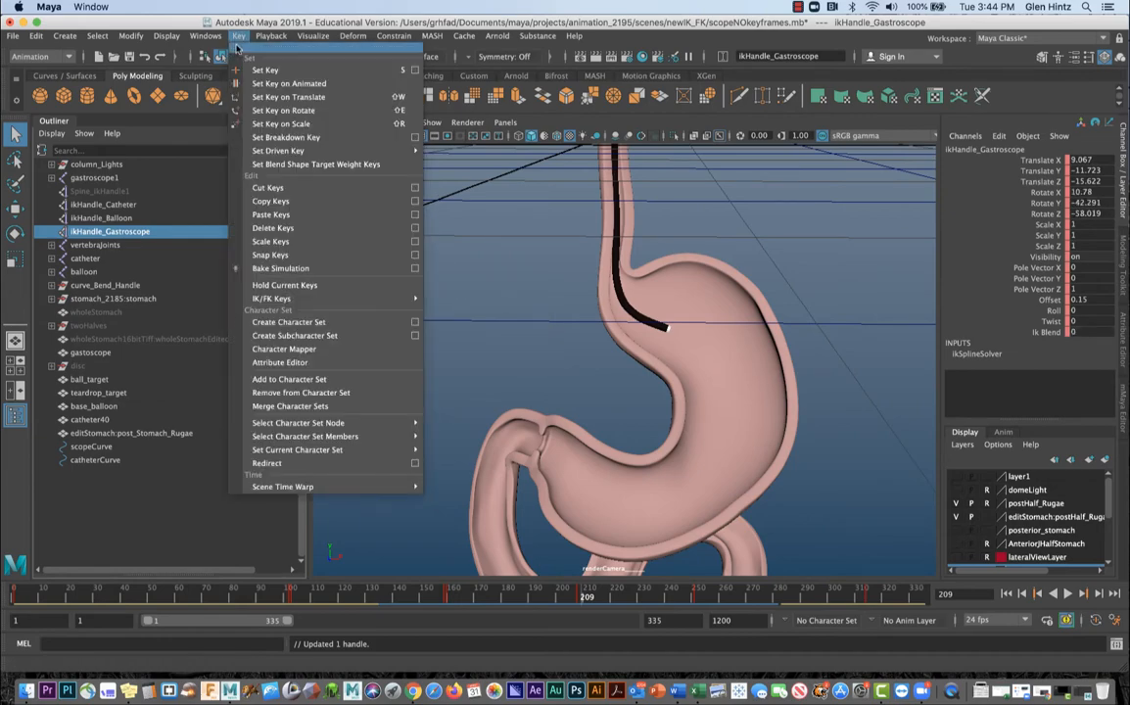
pyautogui.moveTo(401, 298)
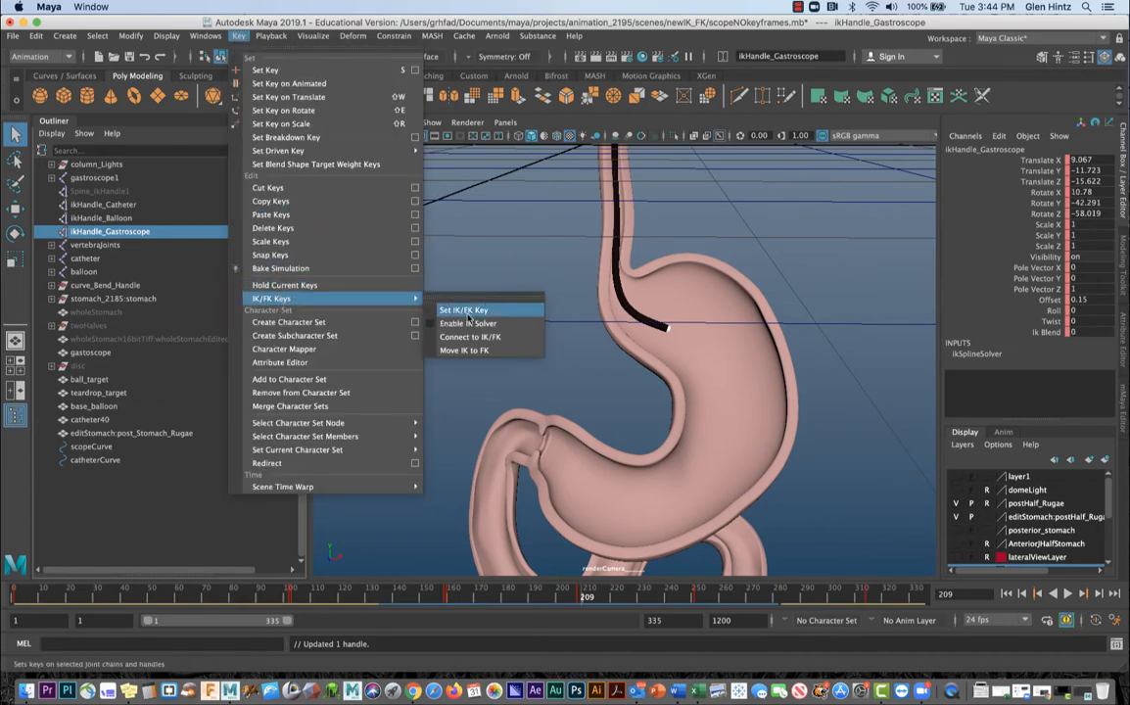
pyautogui.click(469, 314)
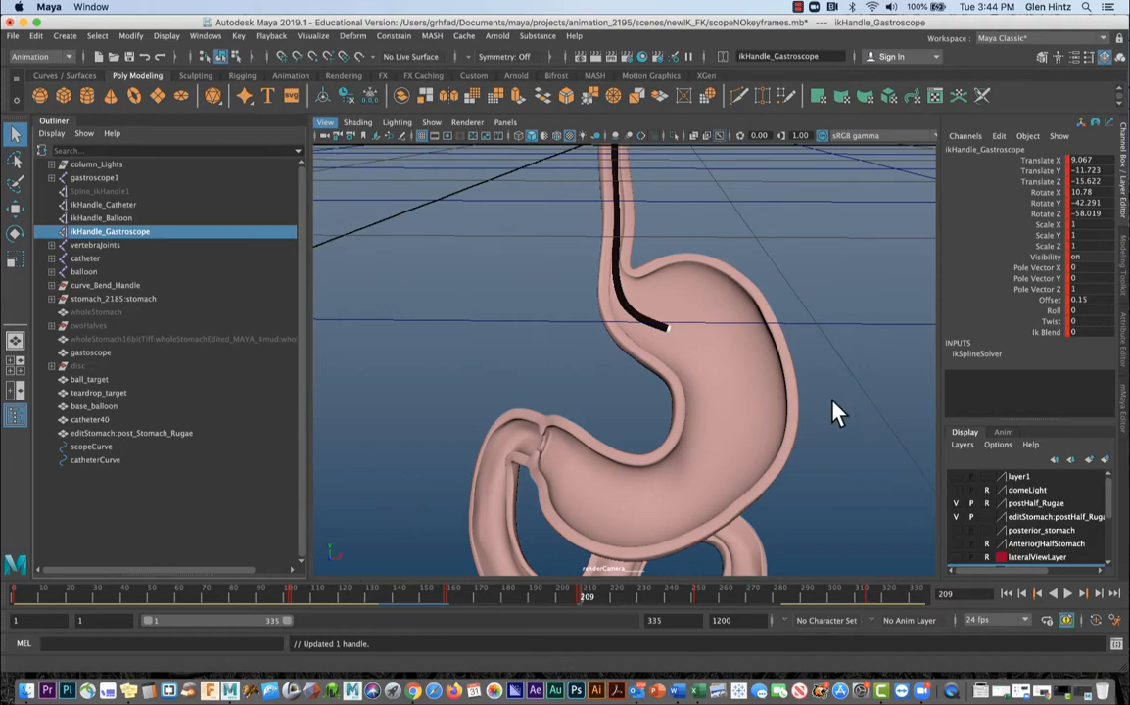
# - At frame 251, enable the IK solver on the gastroscope handle and set an IK/FK key
pyautogui.click(1082, 593)
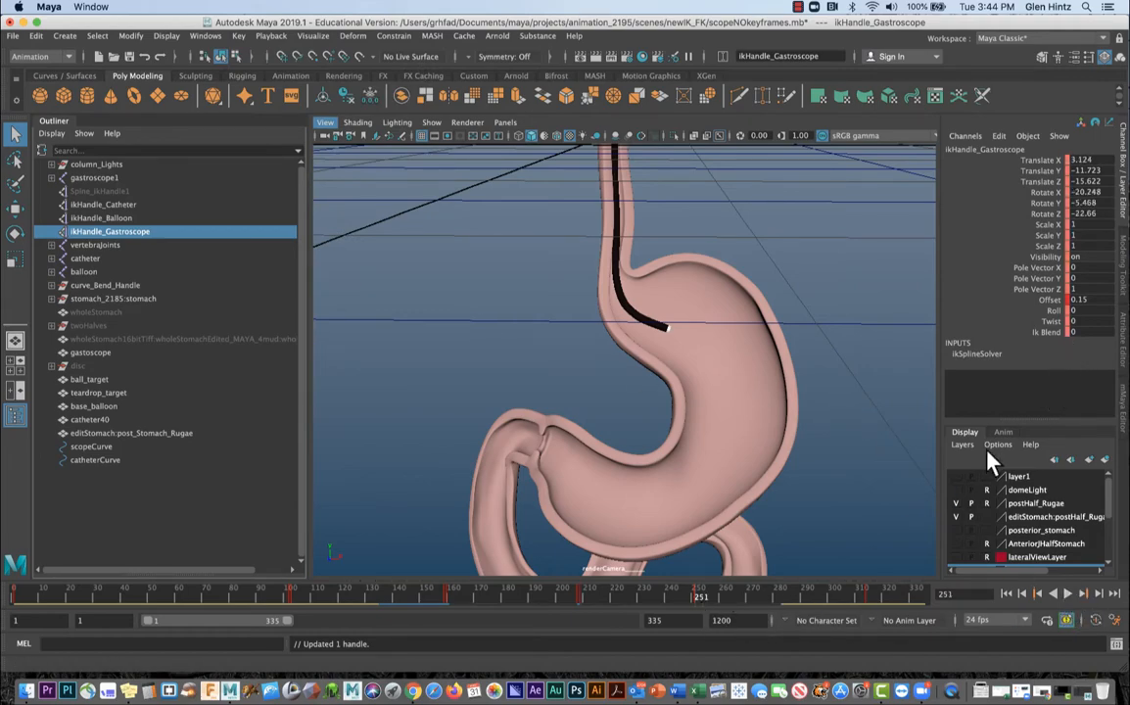
pyautogui.click(240, 36)
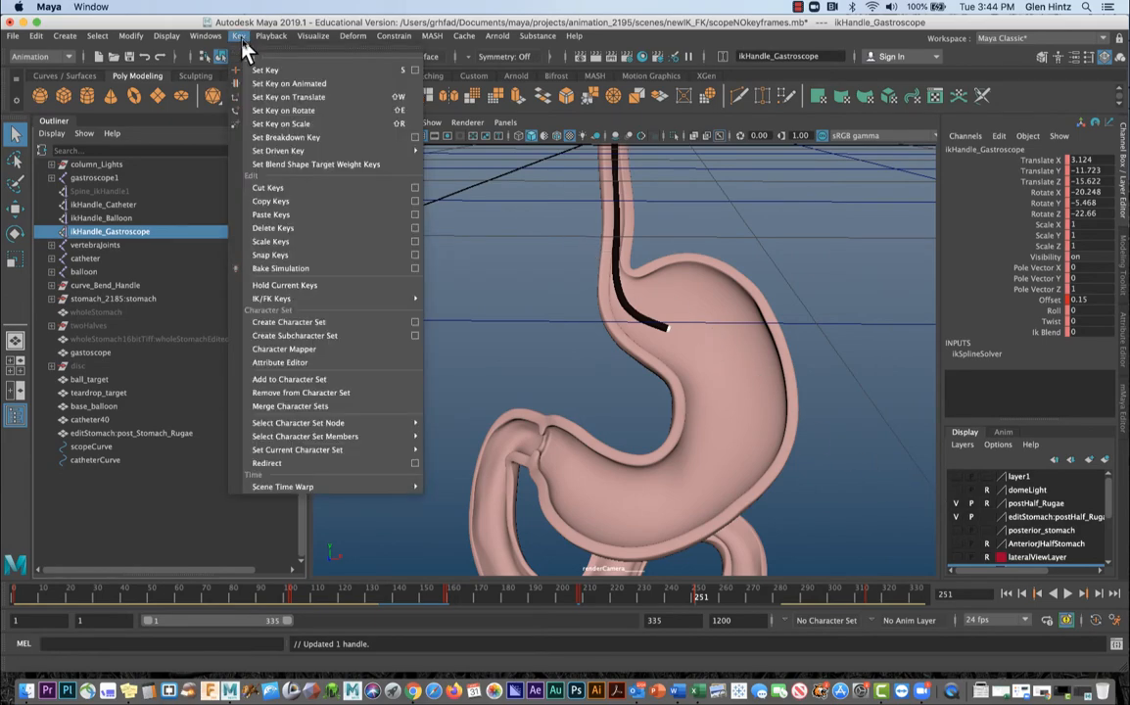
pyautogui.moveTo(294, 298)
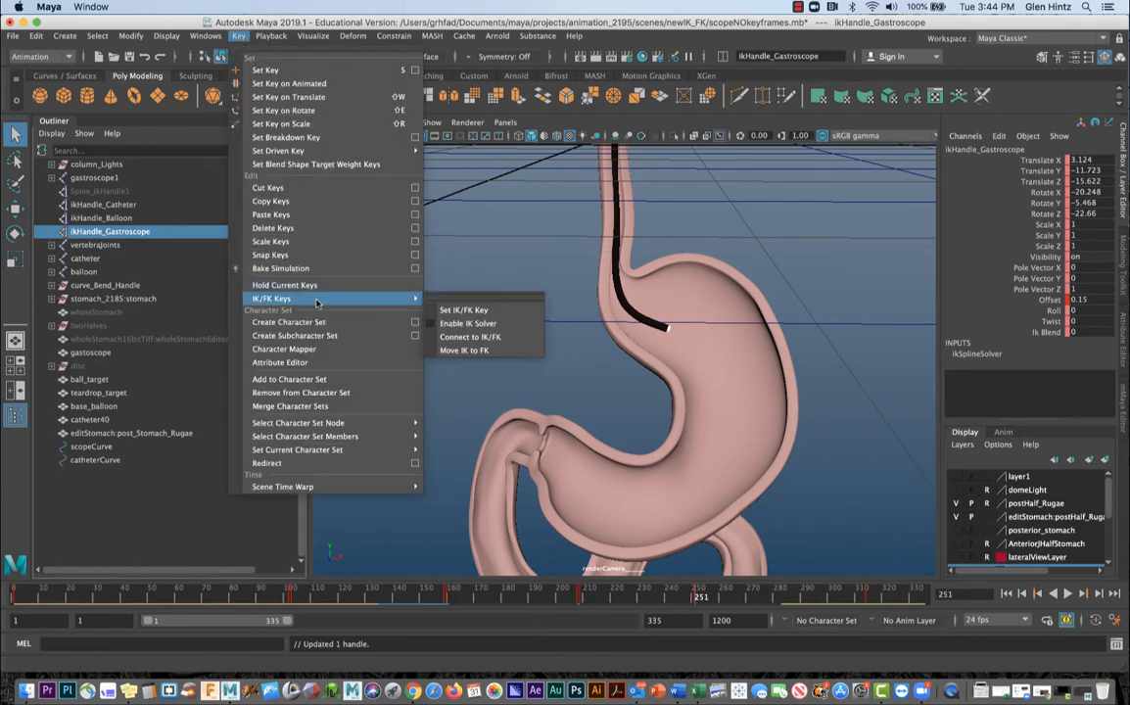
pyautogui.click(486, 325)
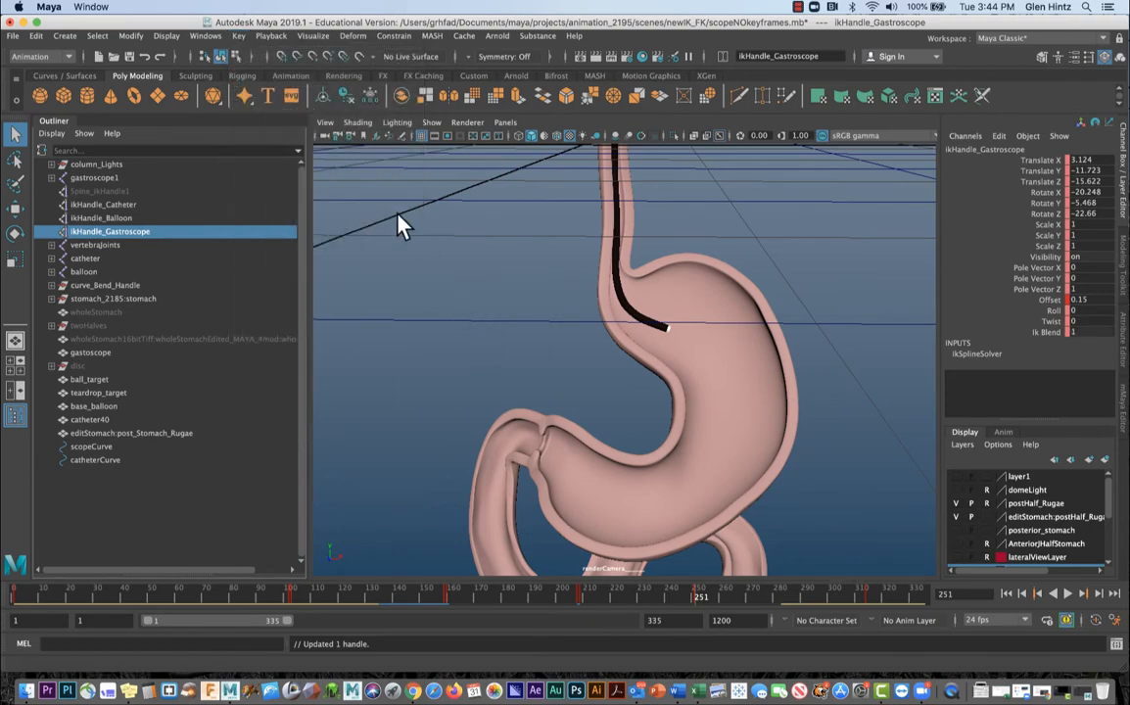
pyautogui.click(239, 36)
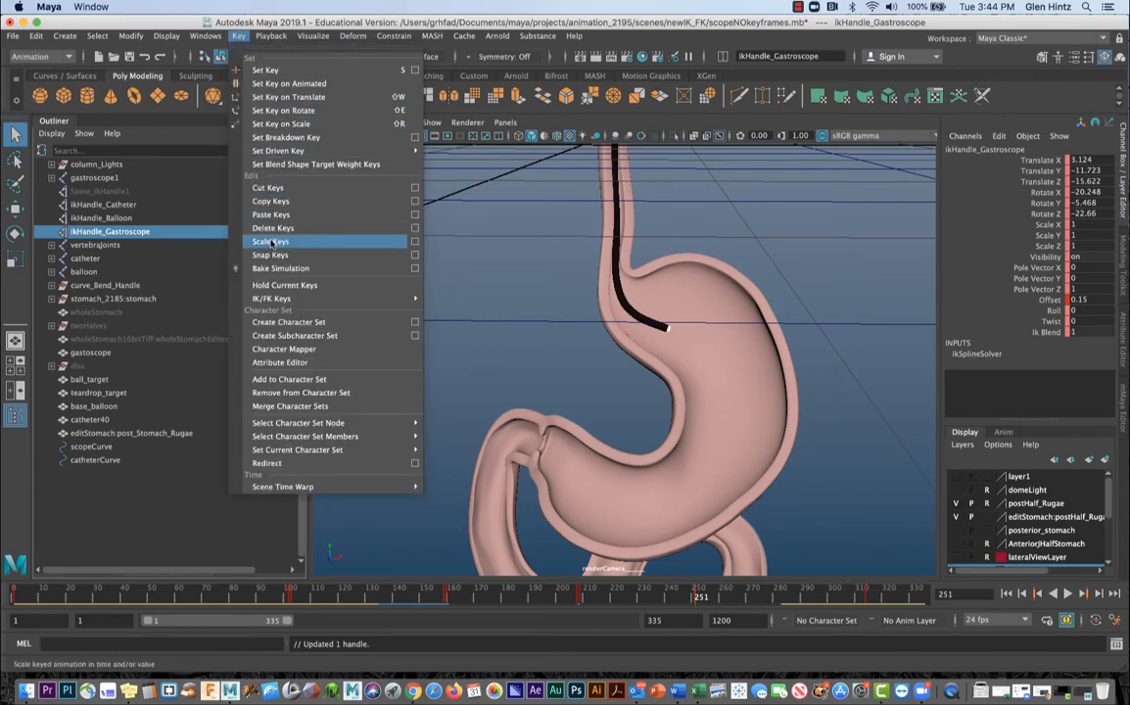
pyautogui.moveTo(294, 297)
pyautogui.click(465, 323)
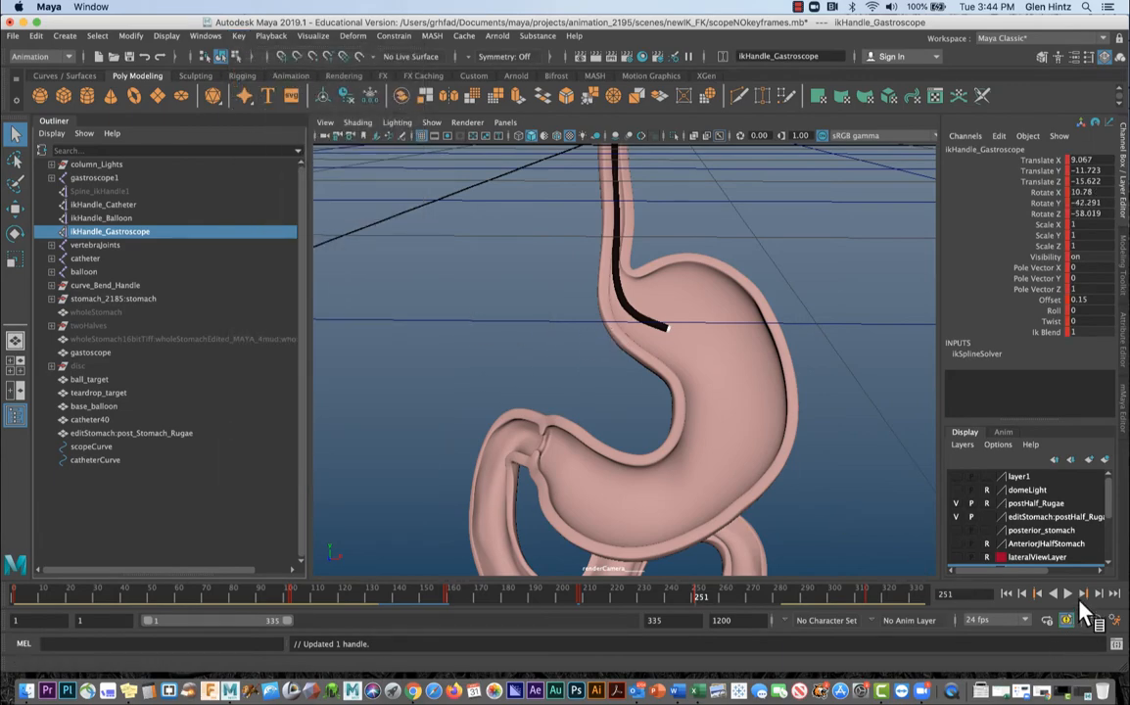
# - At frame 250, disable the IK solver on the gastroscope handle and set an IK/FK key
pyautogui.click(1029, 595)
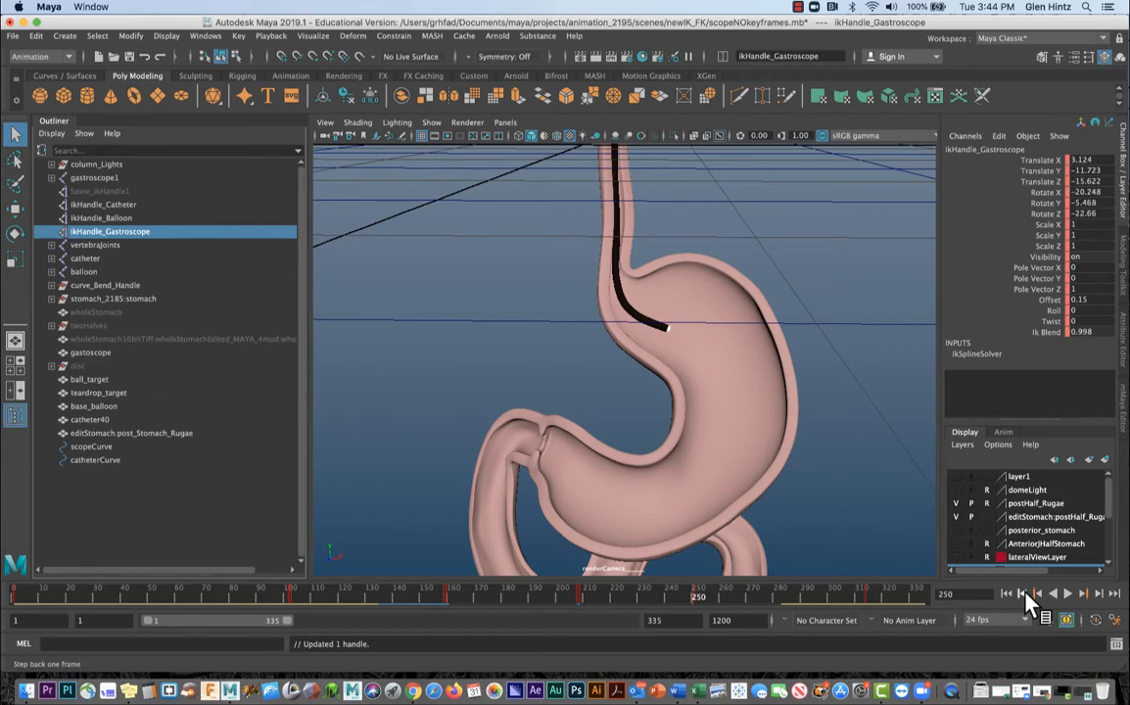
pyautogui.click(238, 37)
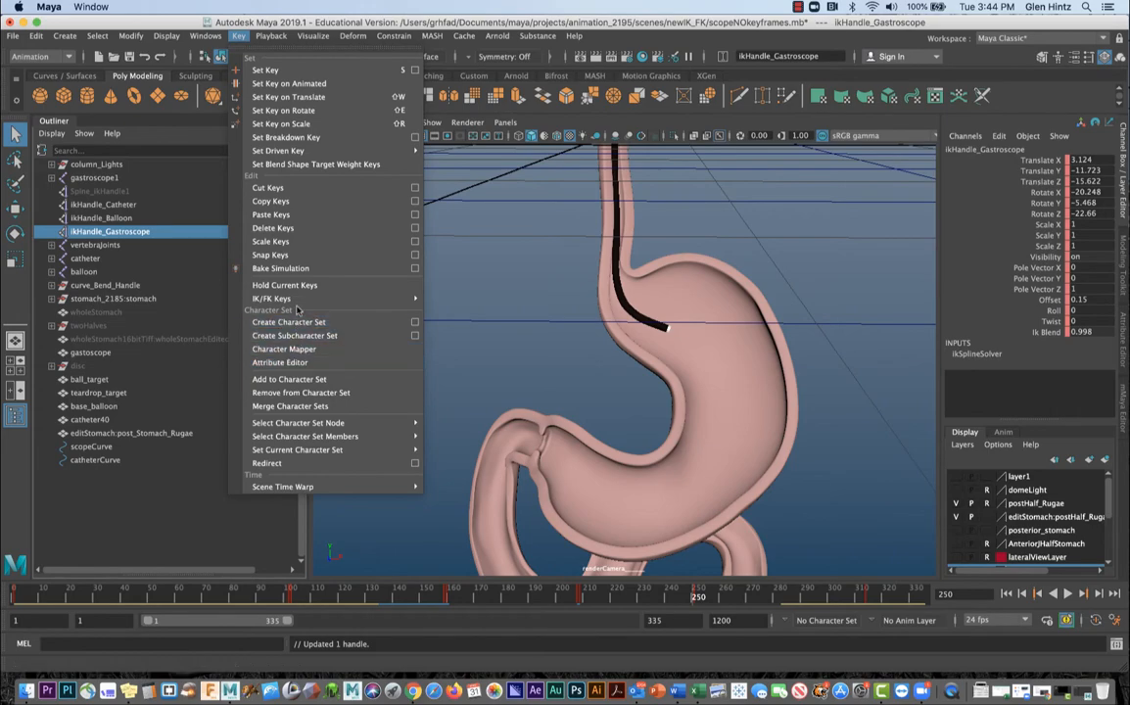
pyautogui.moveTo(294, 298)
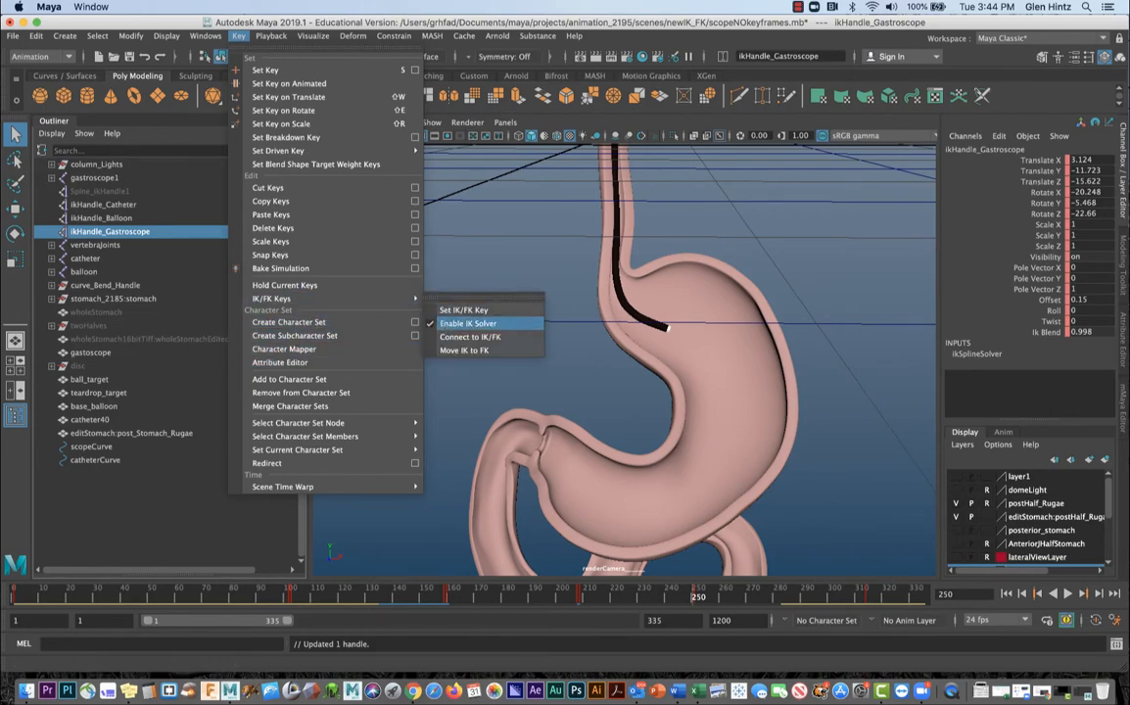
pyautogui.click(460, 322)
pyautogui.click(239, 36)
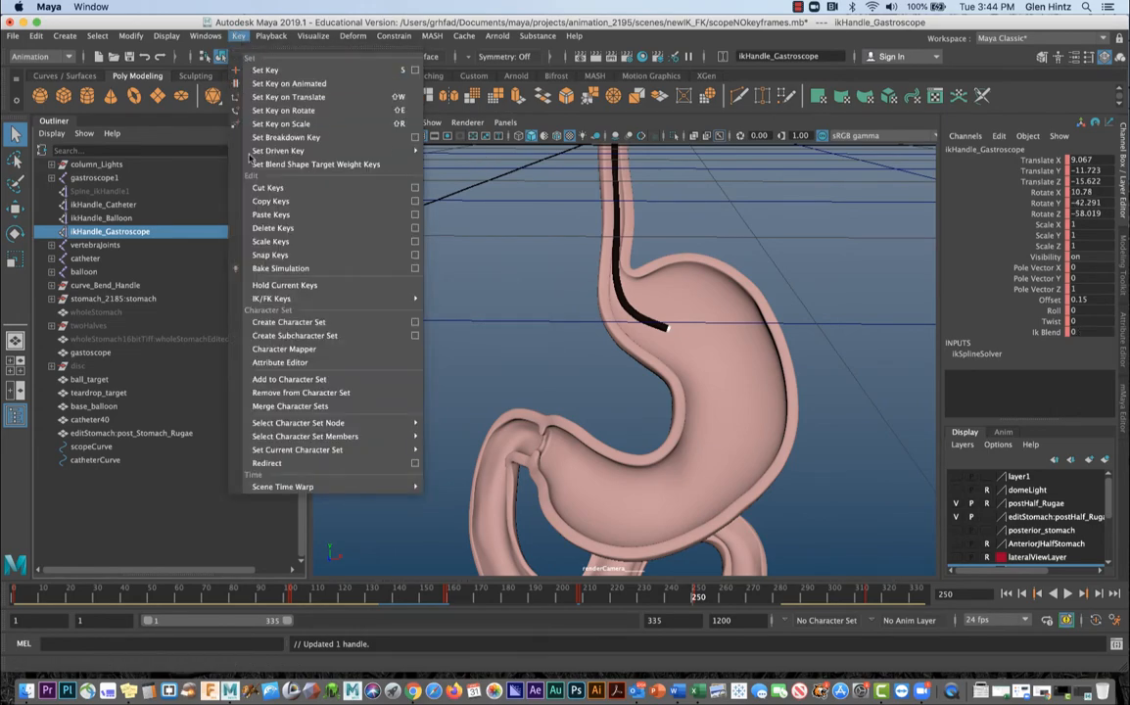
pyautogui.moveTo(267, 300)
pyautogui.click(463, 323)
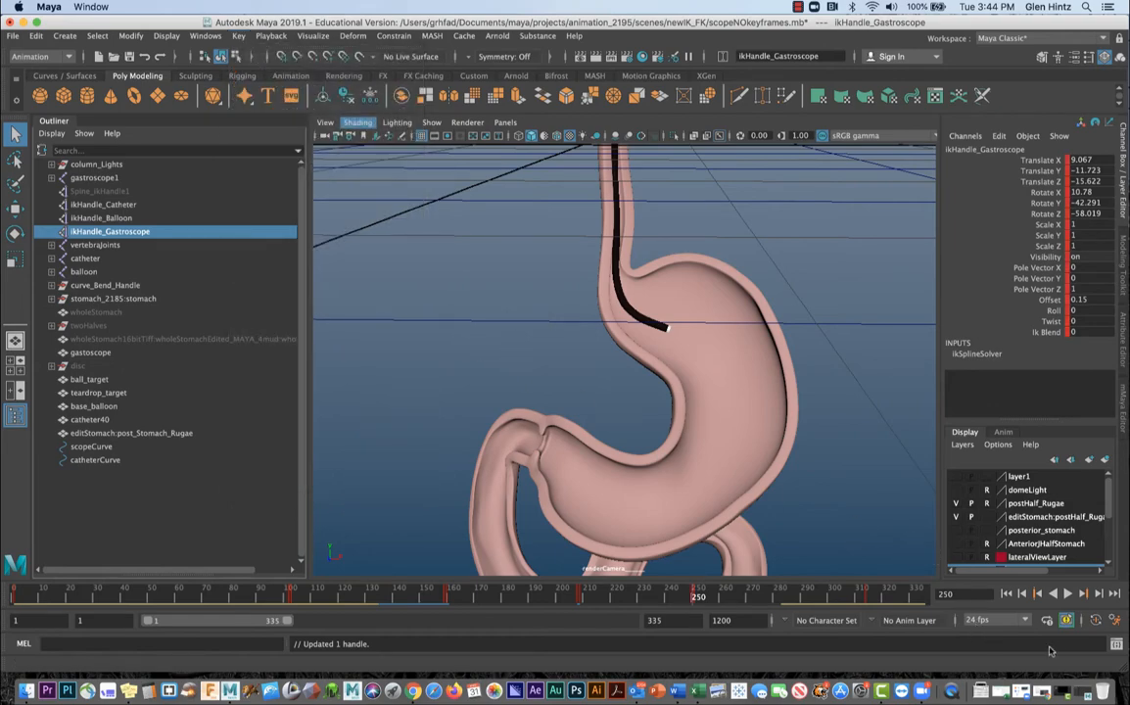
# - Set an IK/FK key on the gastroscope handle at frame 314 with the IK solver enabled
pyautogui.click(1083, 593)
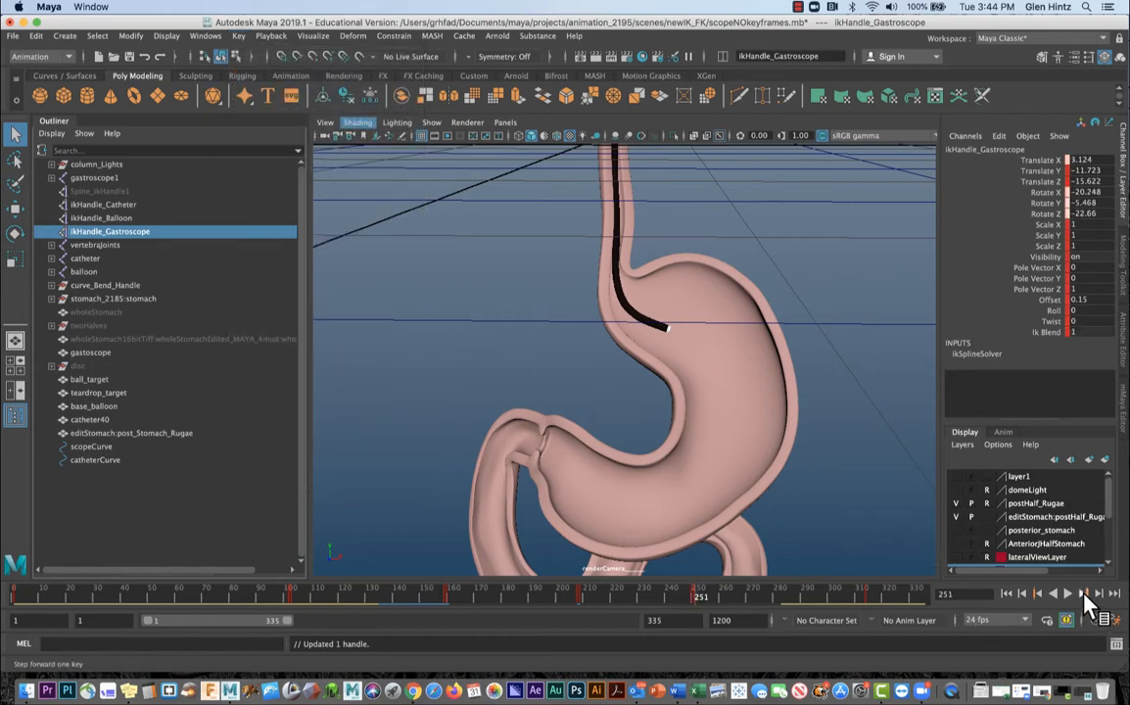
pyautogui.click(1083, 593)
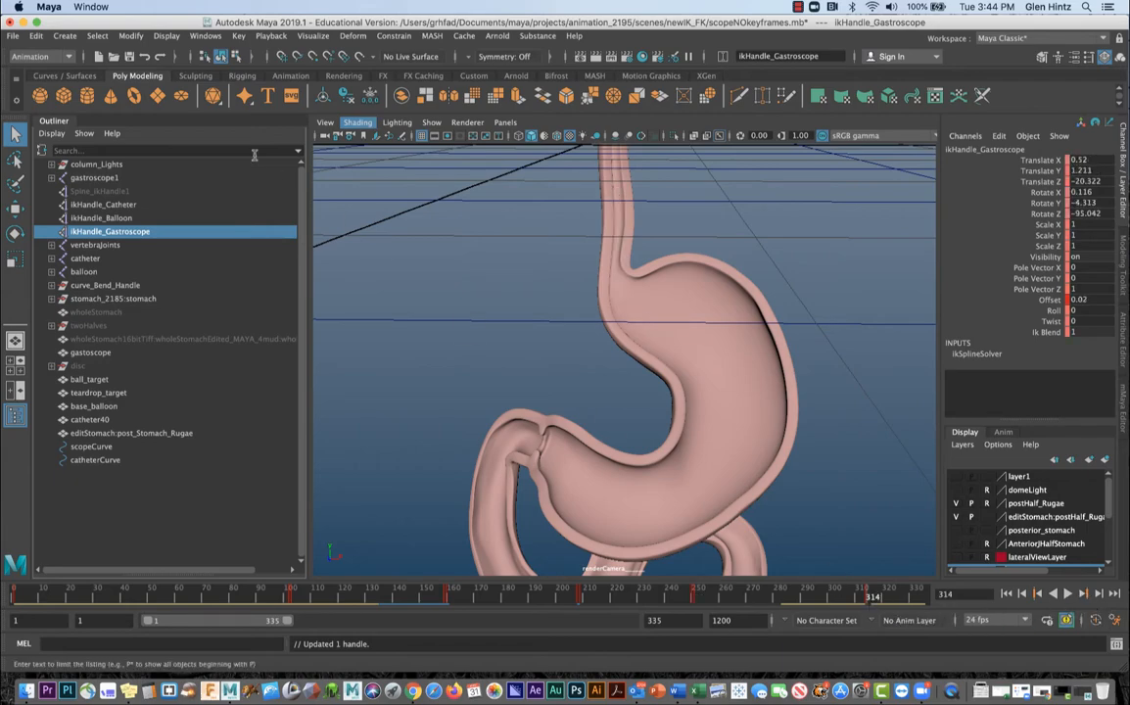
pyautogui.click(238, 36)
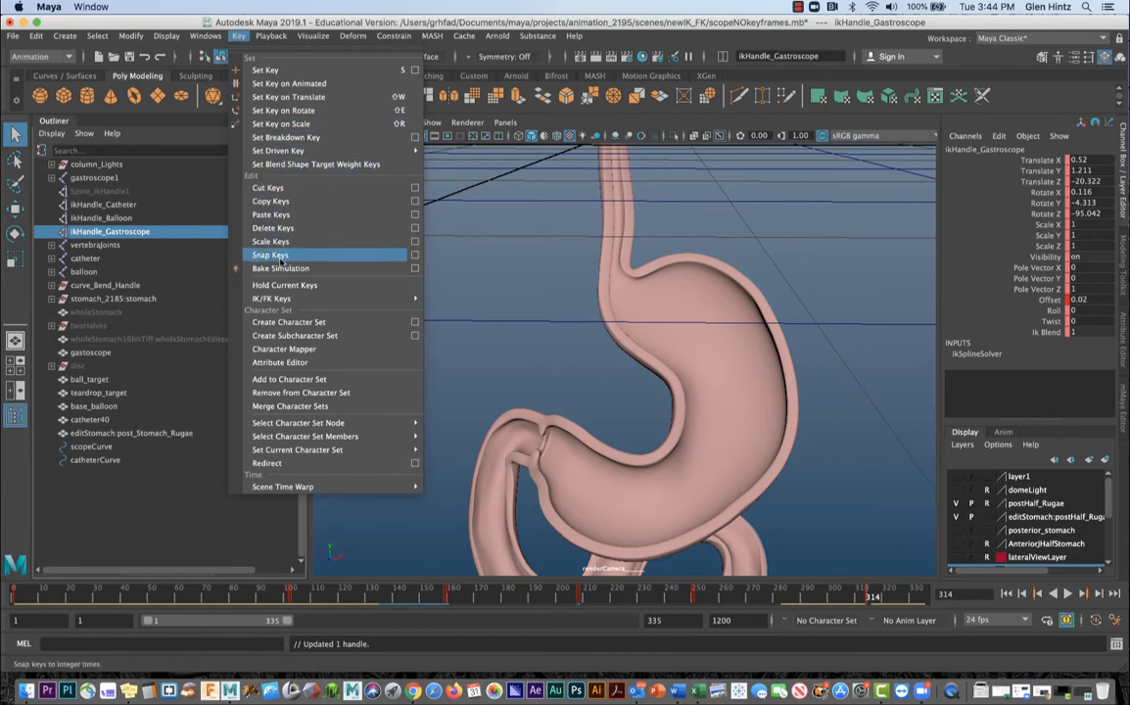
pyautogui.moveTo(402, 299)
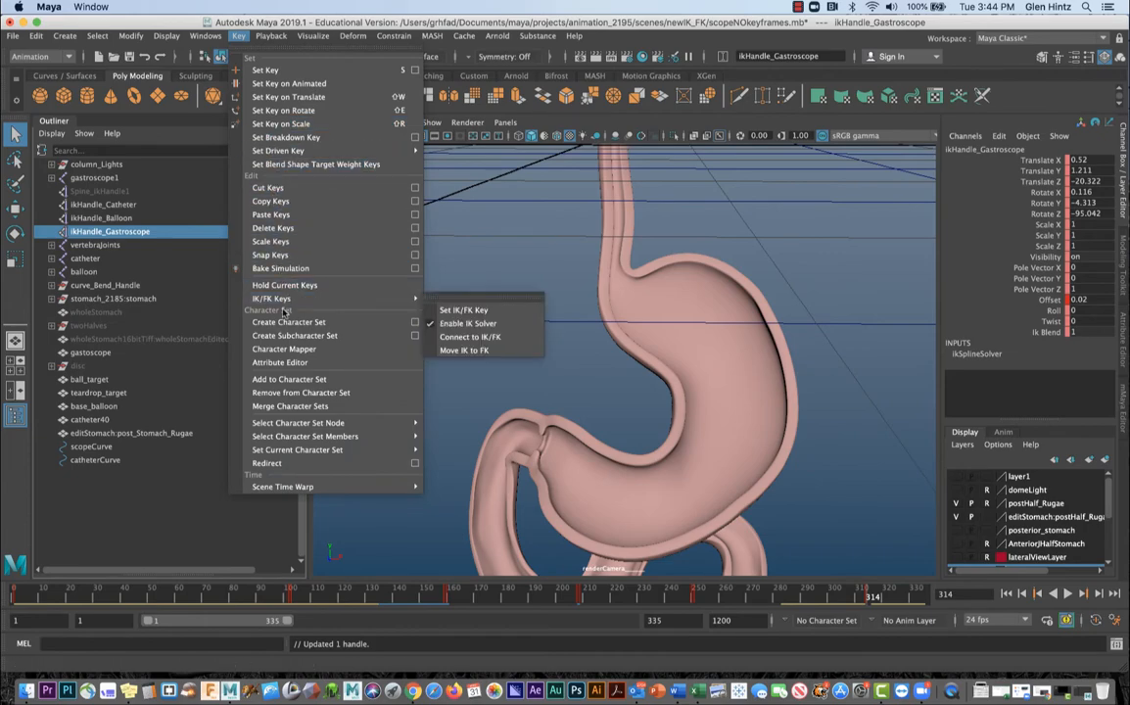
pyautogui.click(460, 310)
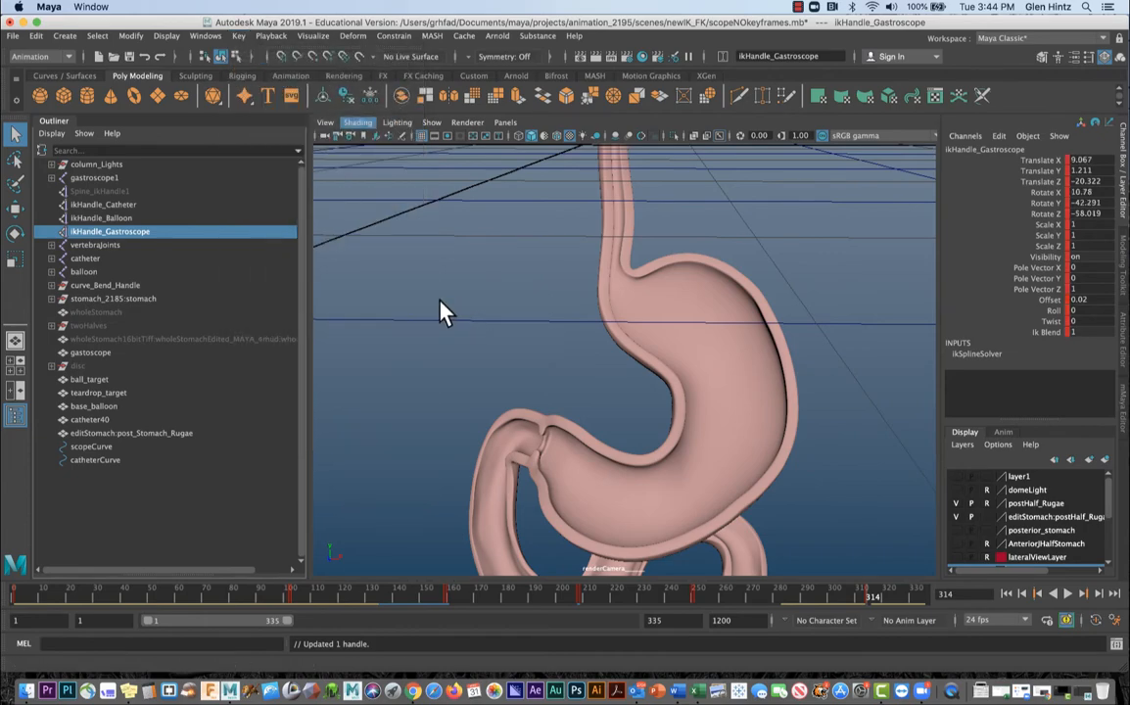
# - Play the animation from frame 1 to check the gastroscope's motion through the stomach
pyautogui.click(1009, 594)
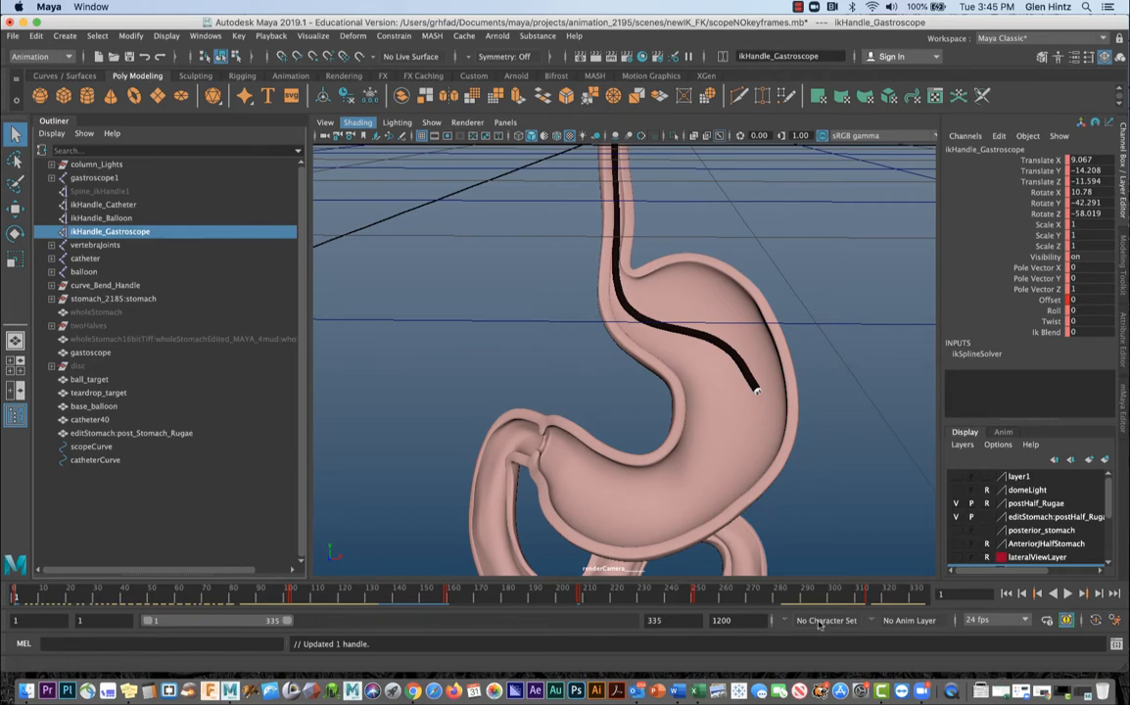
pyautogui.click(1069, 593)
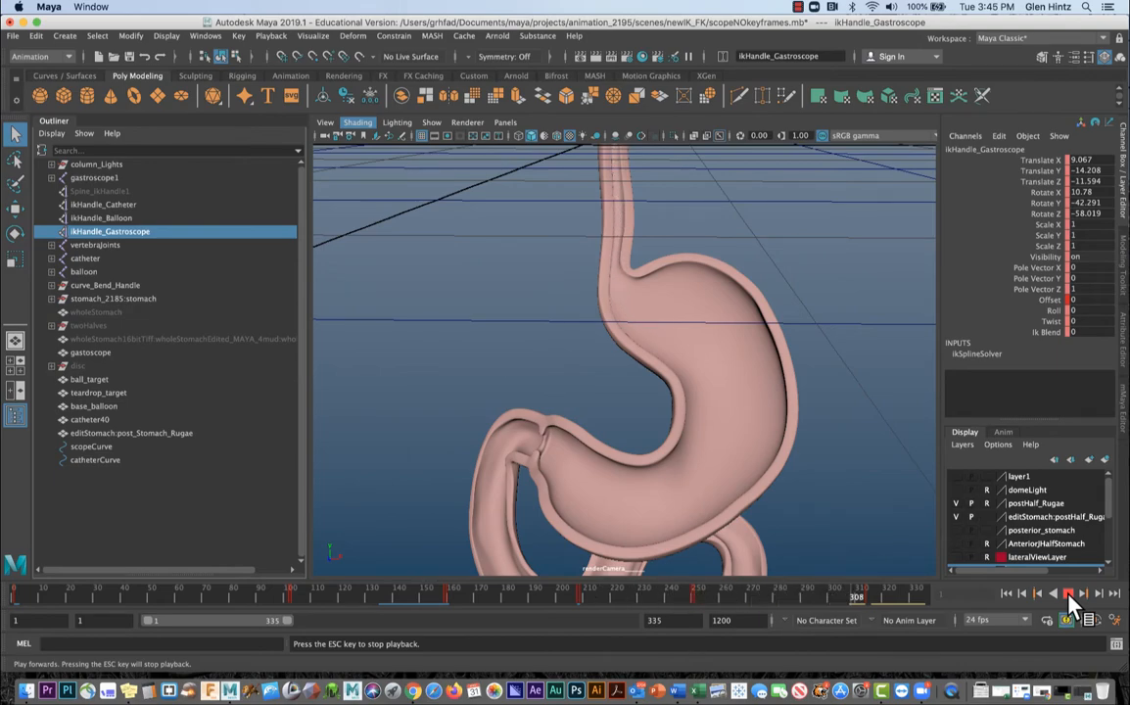
pyautogui.click(1068, 594)
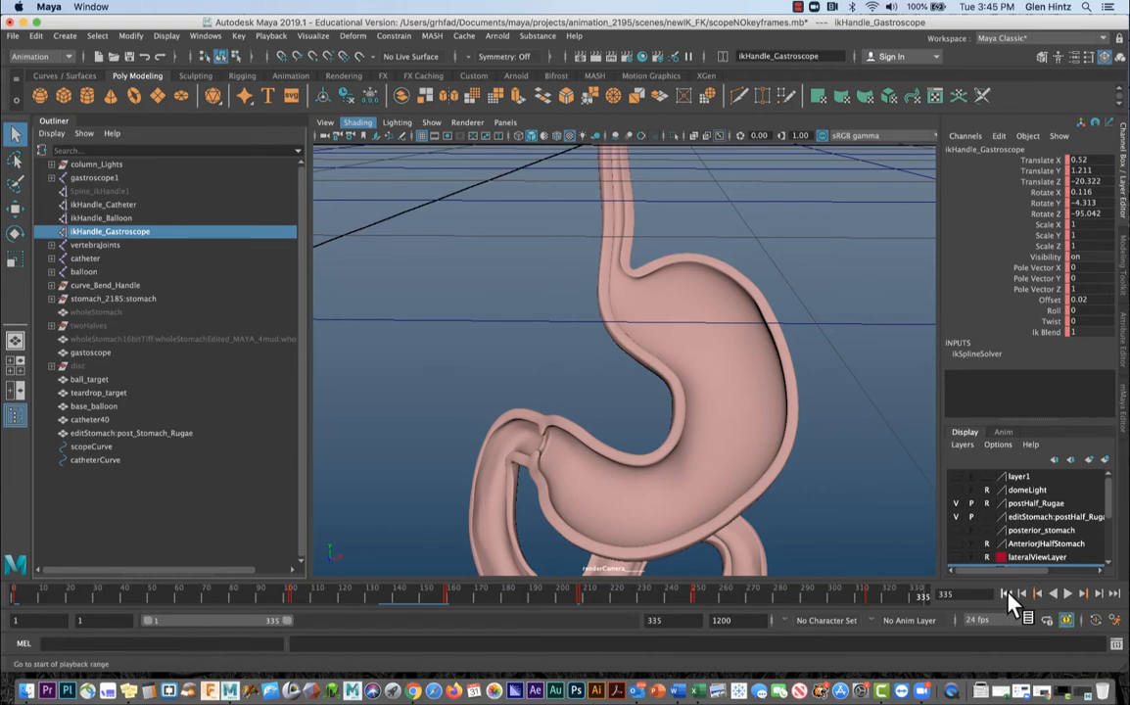
# - Return to frame 1 and set an IK/FK key on the gastroscope handle with the IK solver enabled
pyautogui.click(1008, 594)
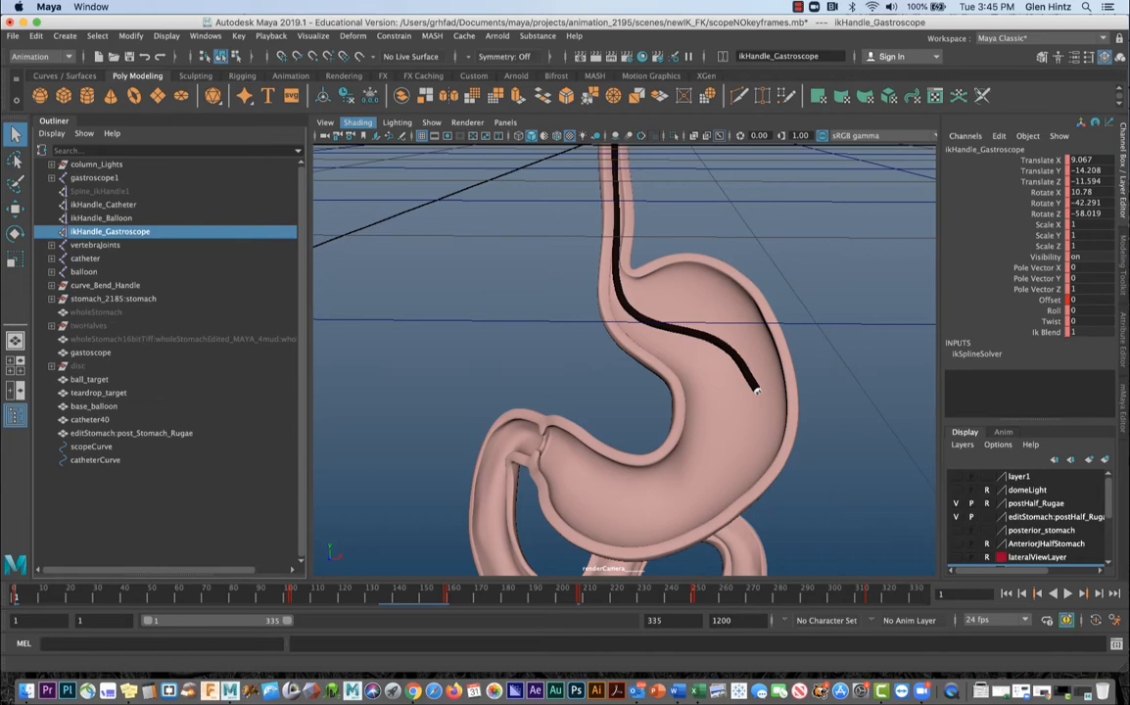
pyautogui.click(240, 37)
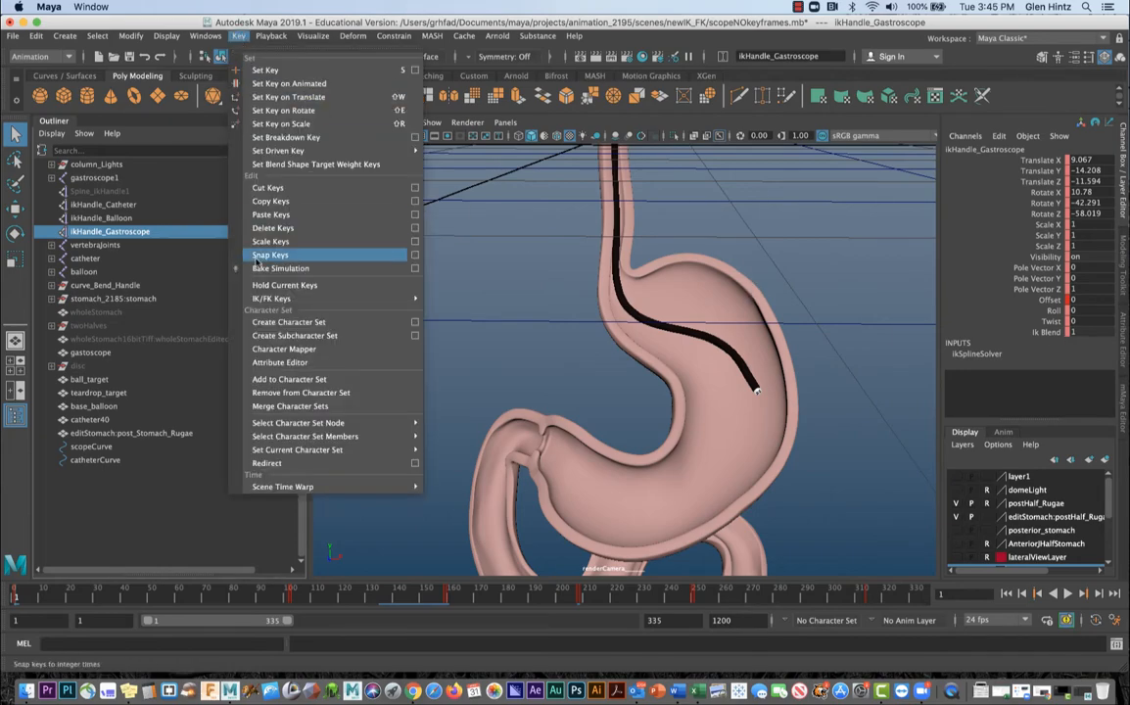
pyautogui.moveTo(261, 298)
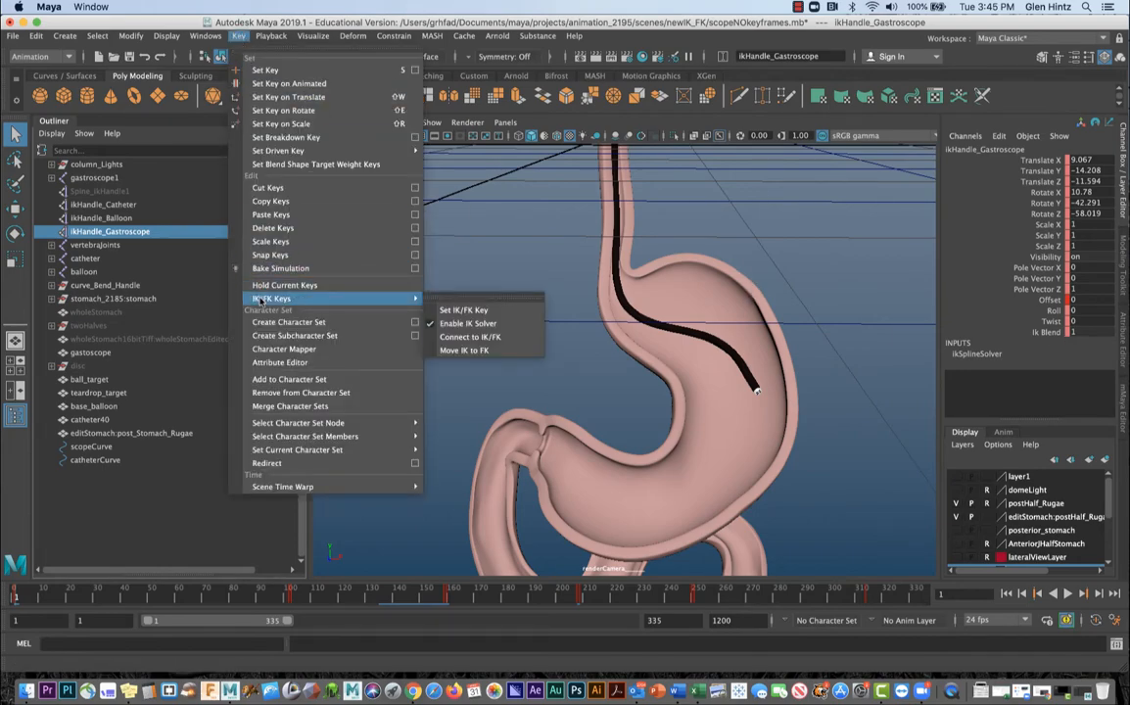
pyautogui.click(470, 311)
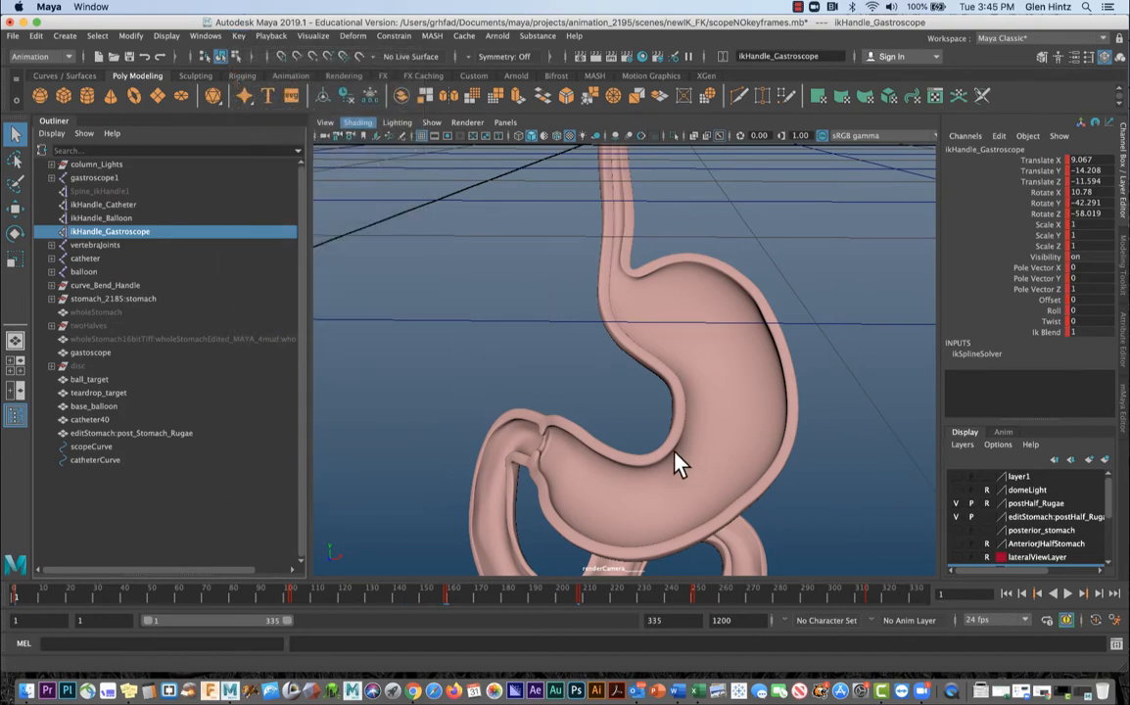
# - Replay the animation from the start several times to examine the gastroscope's path, then return to frame 1
pyautogui.click(1008, 594)
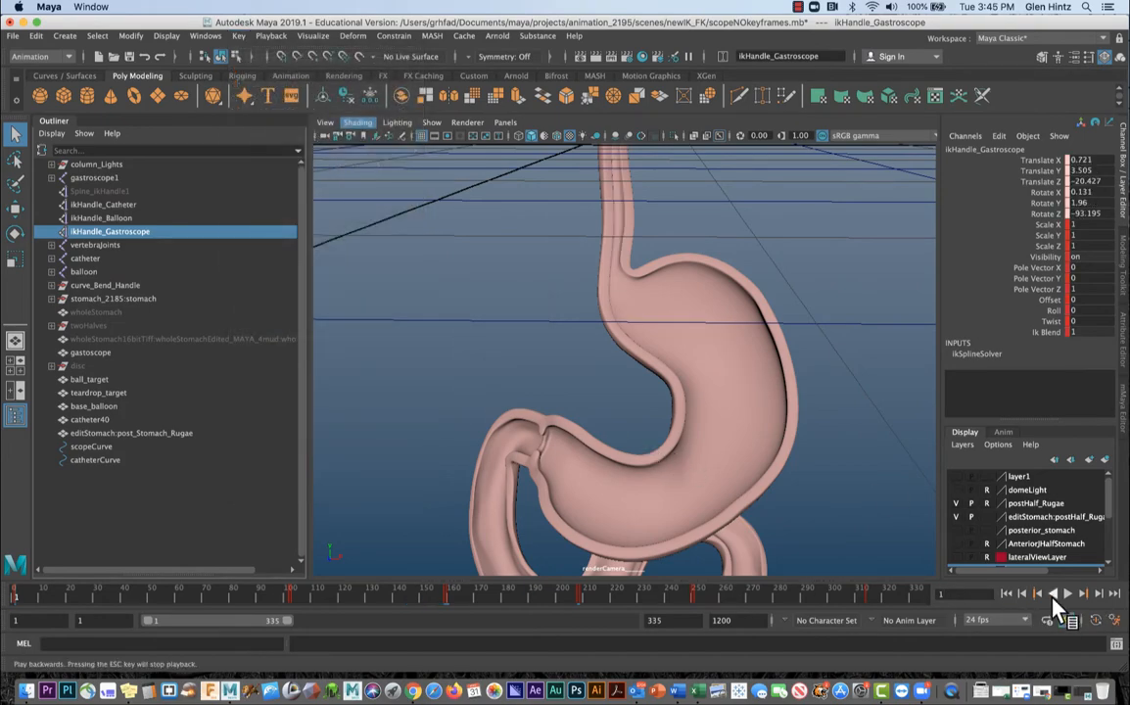
pyautogui.click(1058, 593)
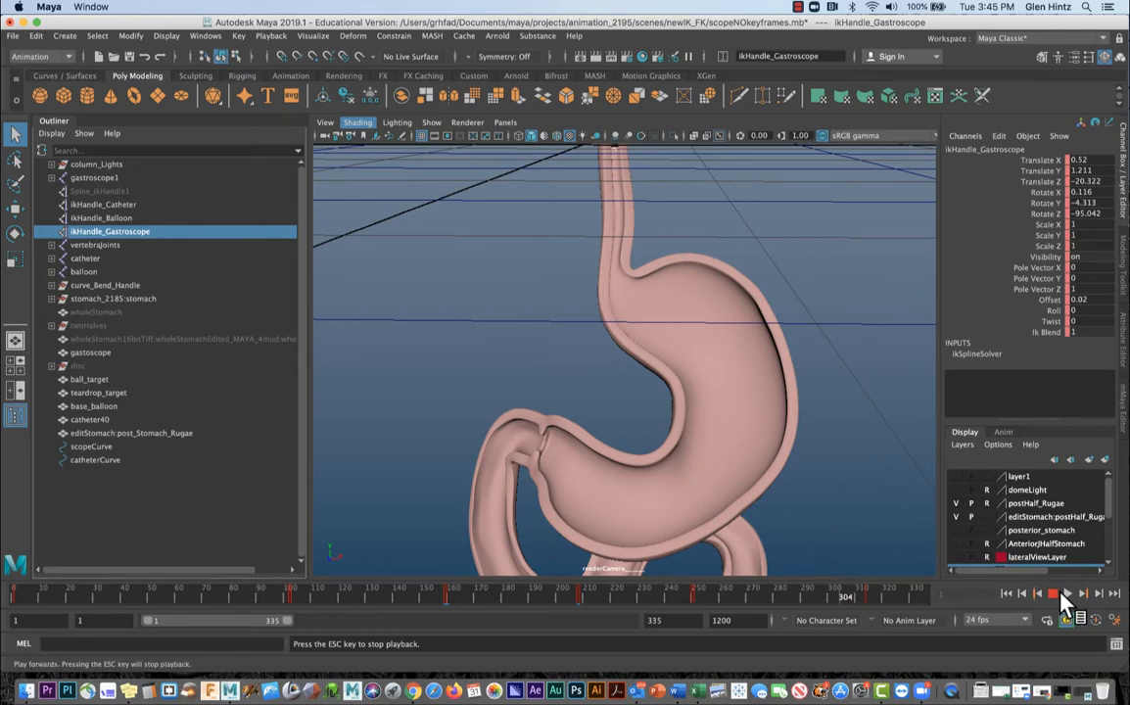
pyautogui.click(1069, 594)
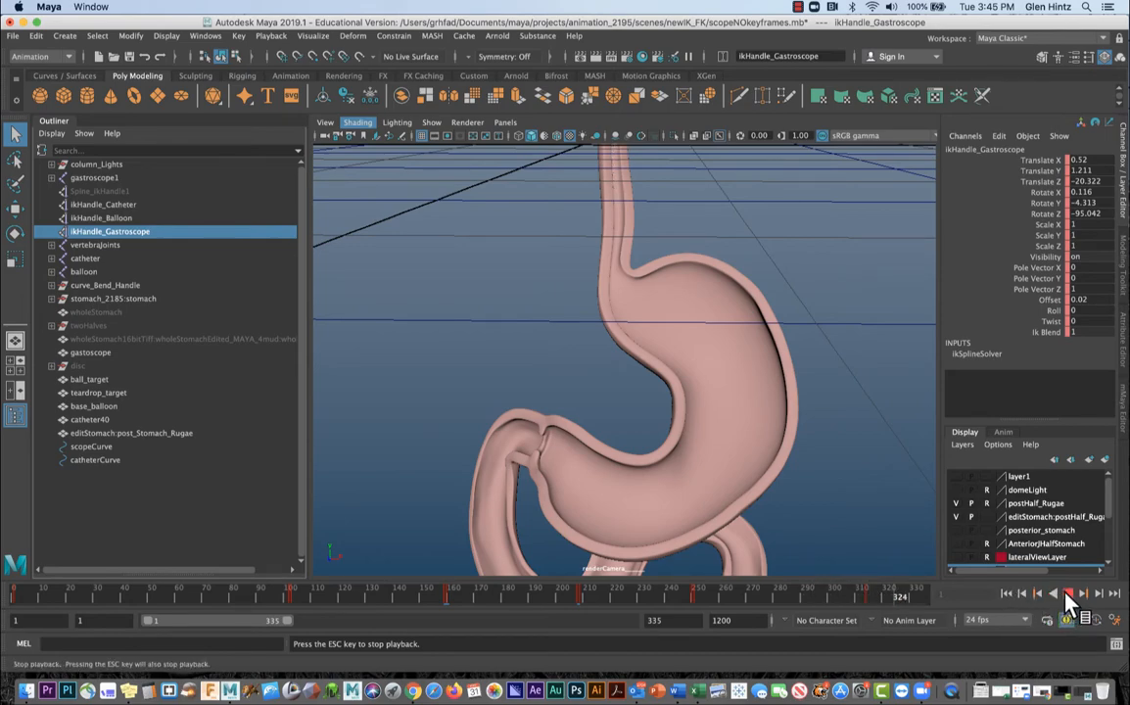
pyautogui.click(1066, 594)
pyautogui.click(1008, 594)
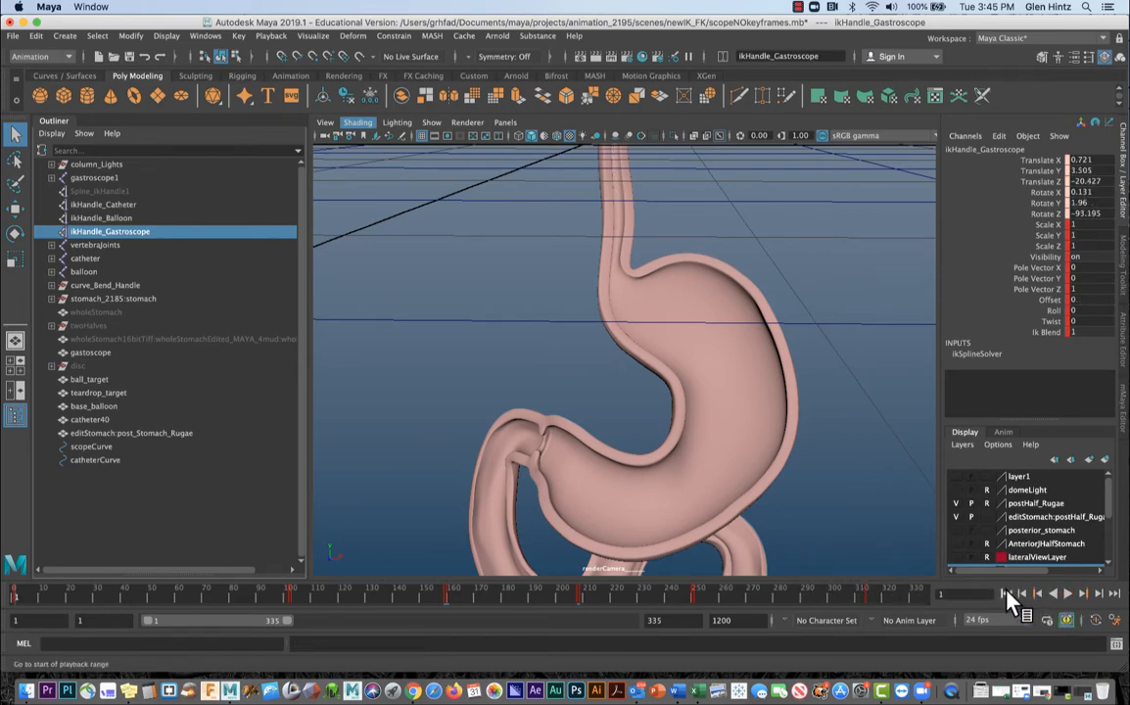
pyautogui.click(1069, 594)
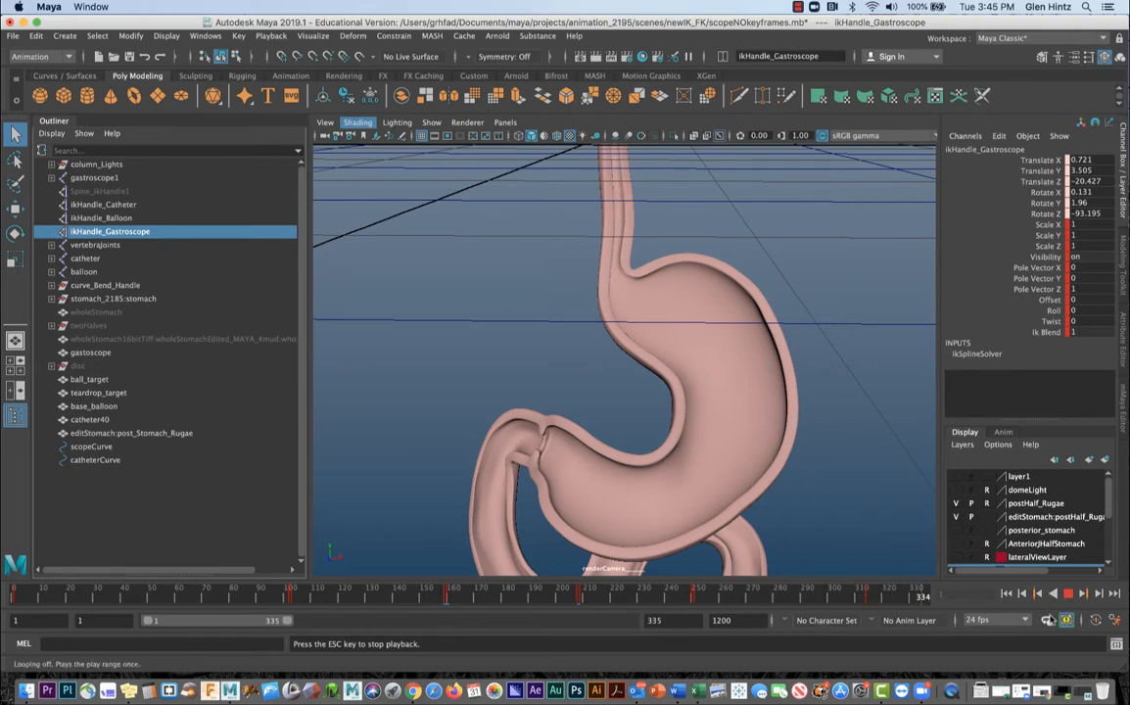
pyautogui.click(1008, 593)
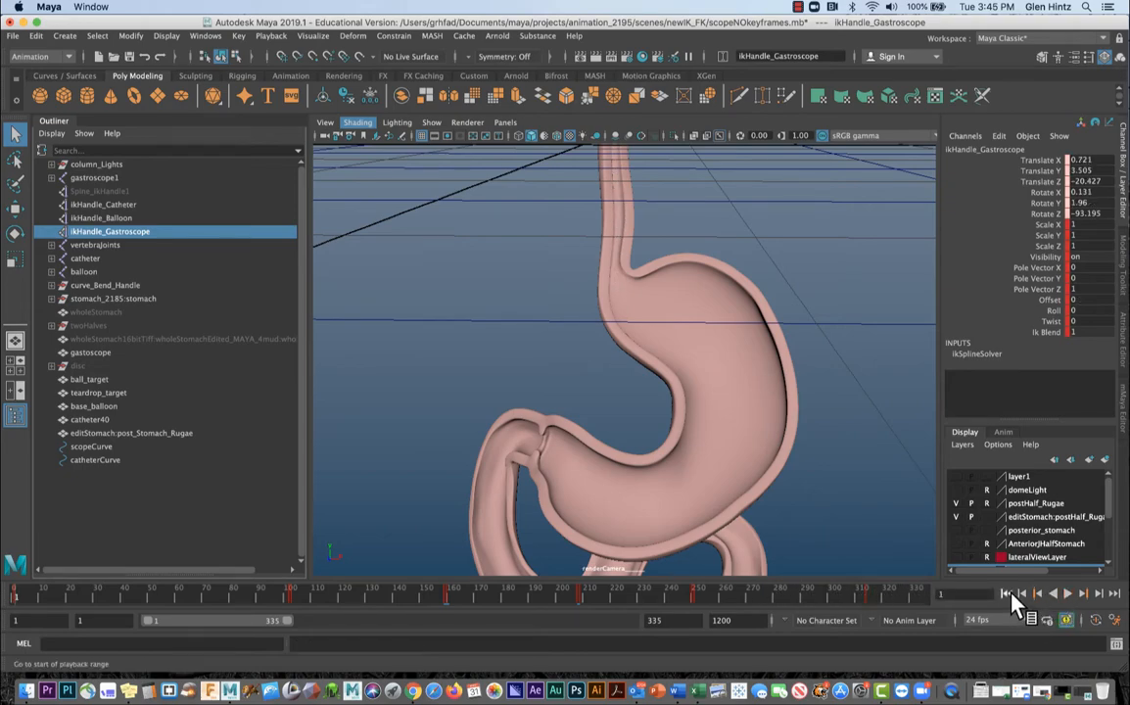
pyautogui.click(1069, 594)
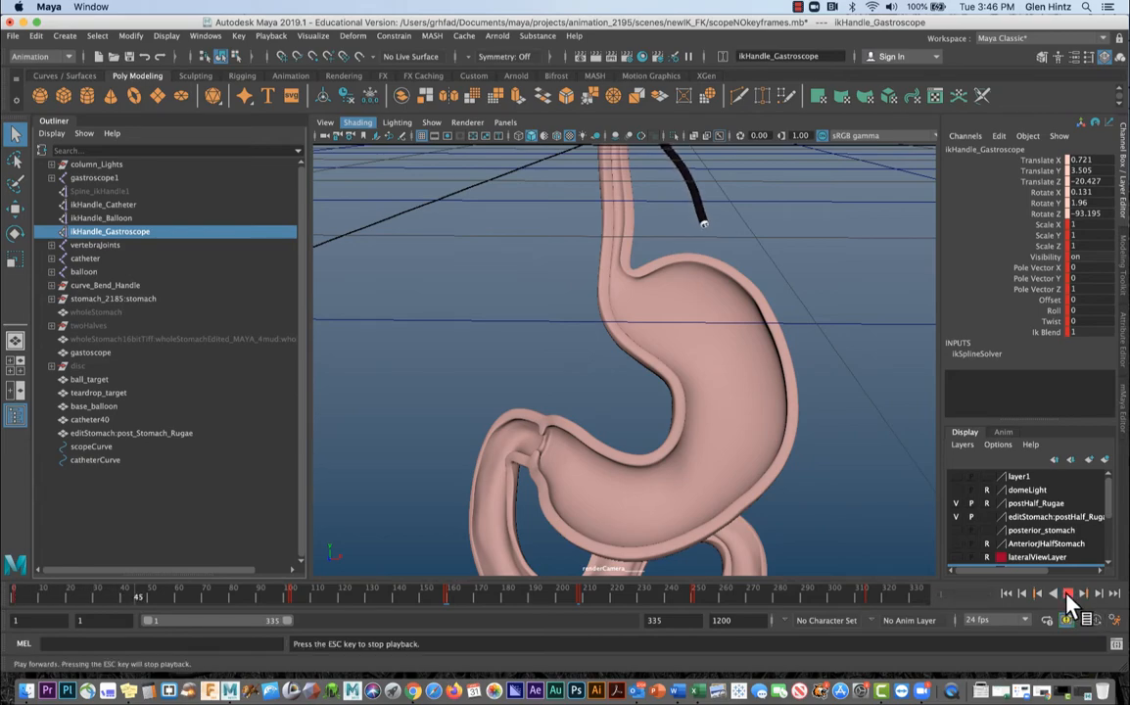
pyautogui.click(1068, 594)
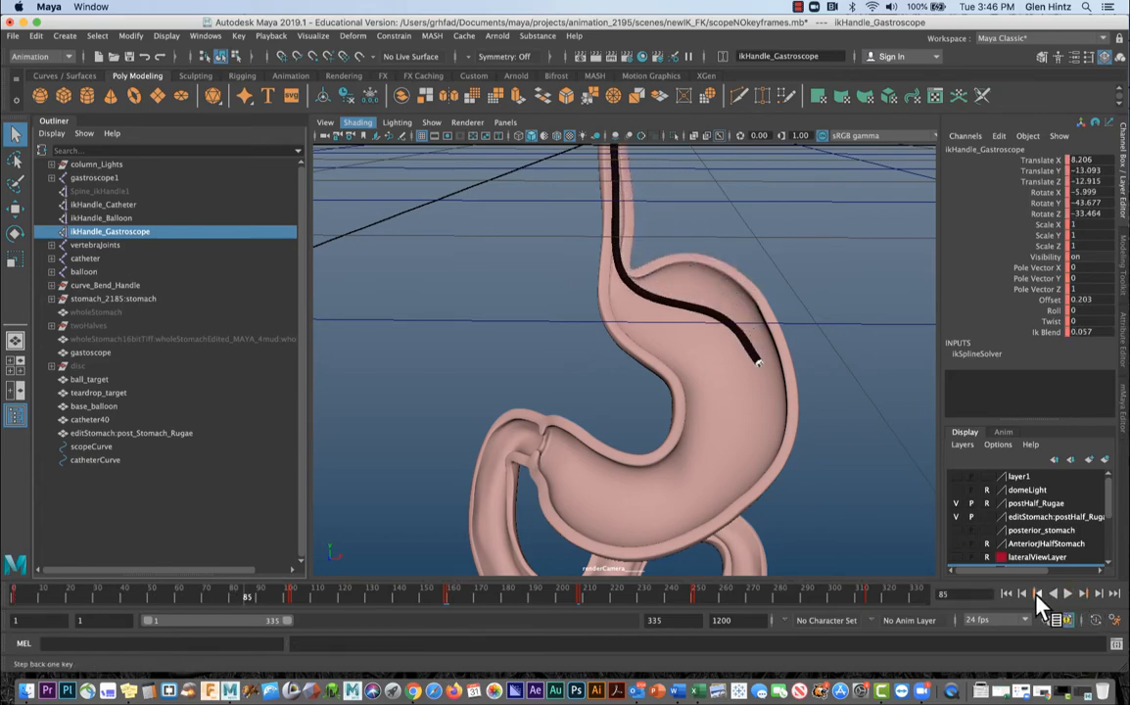
pyautogui.click(1007, 595)
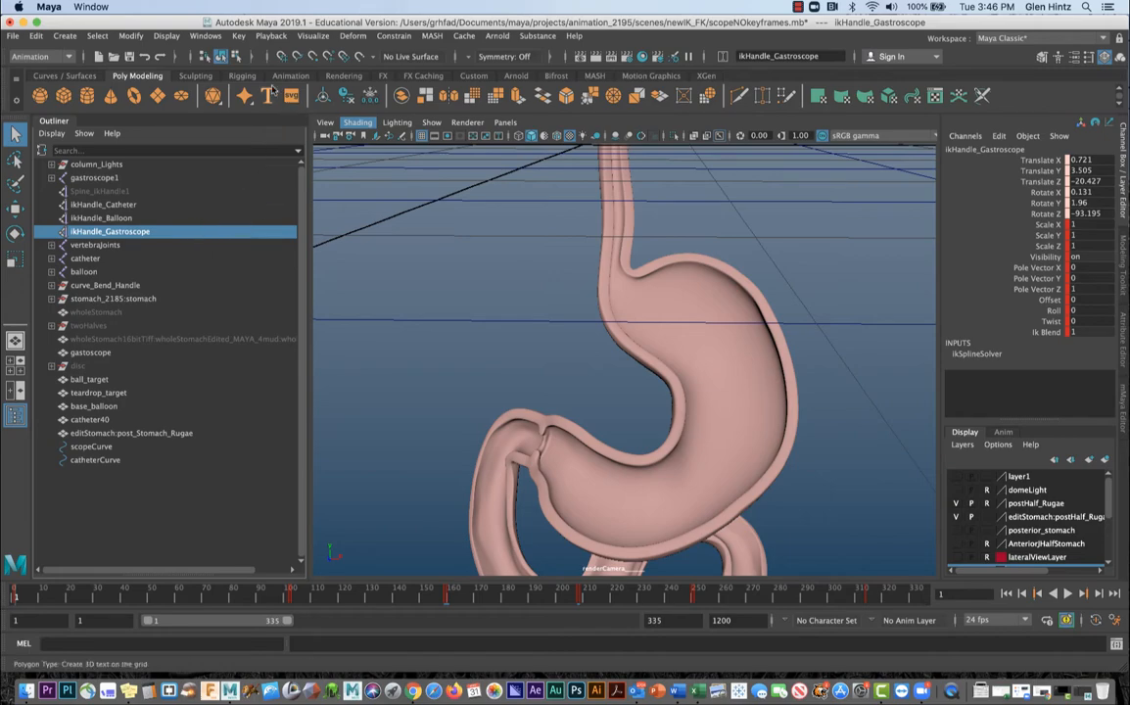
# - Open the Graph Editor for the gastroscope handle and display its Translate X curve
pyautogui.click(218, 39)
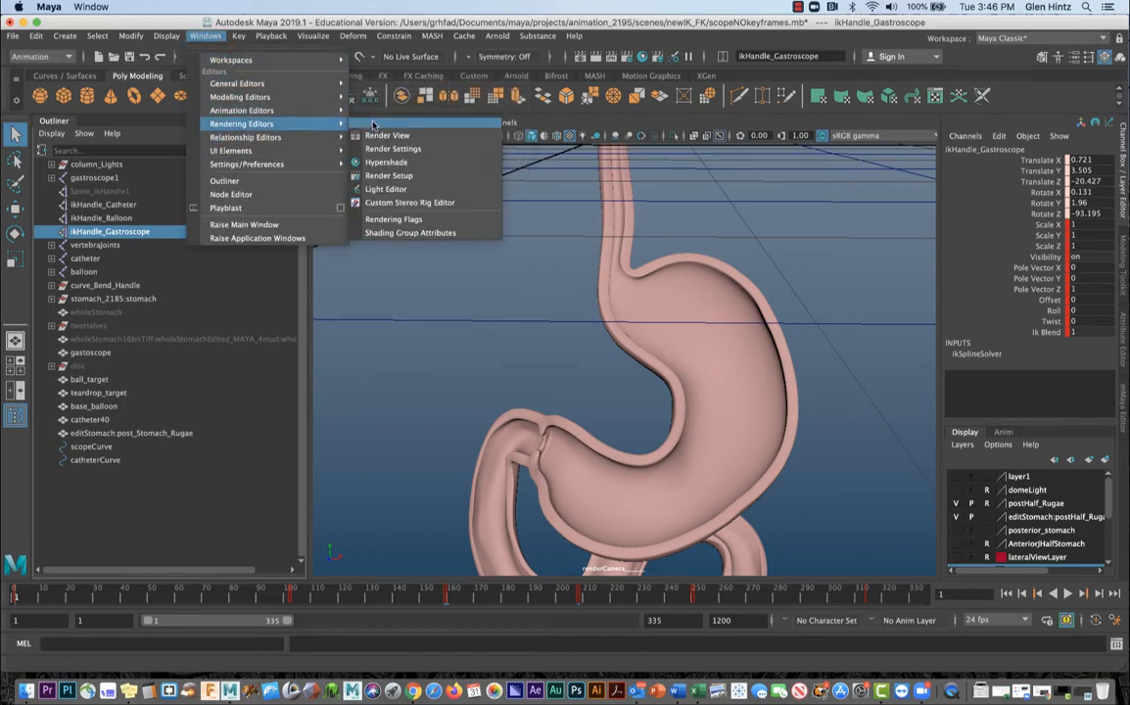
pyautogui.moveTo(245, 109)
pyautogui.click(382, 122)
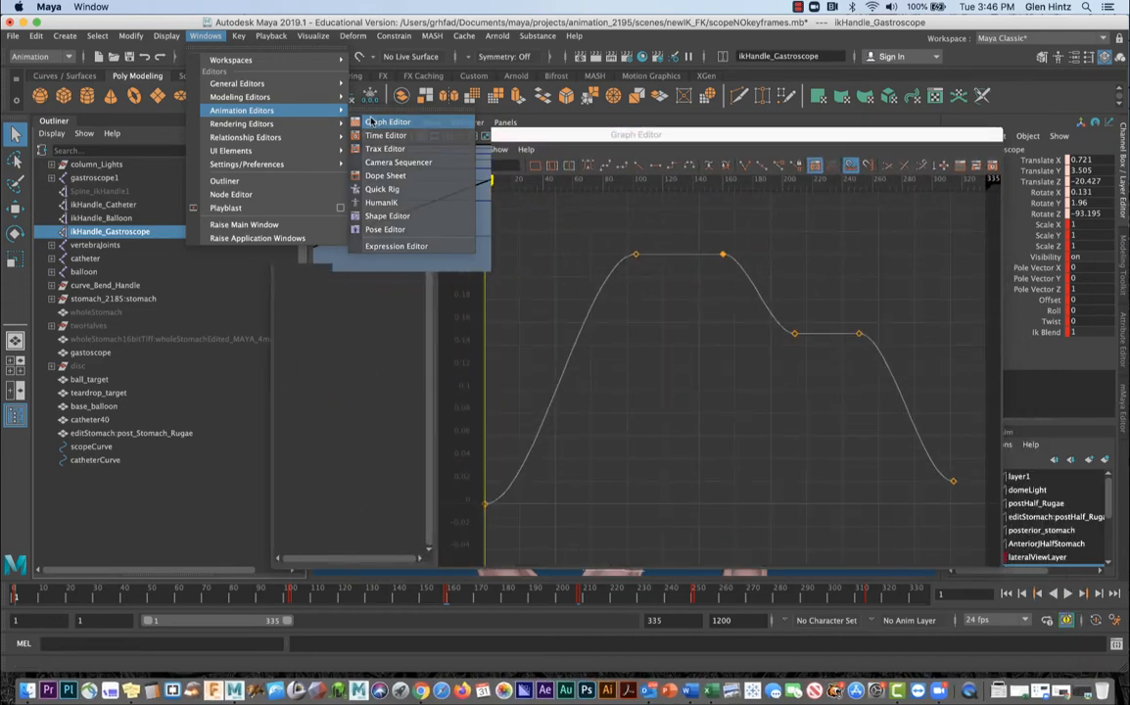
pyautogui.click(348, 233)
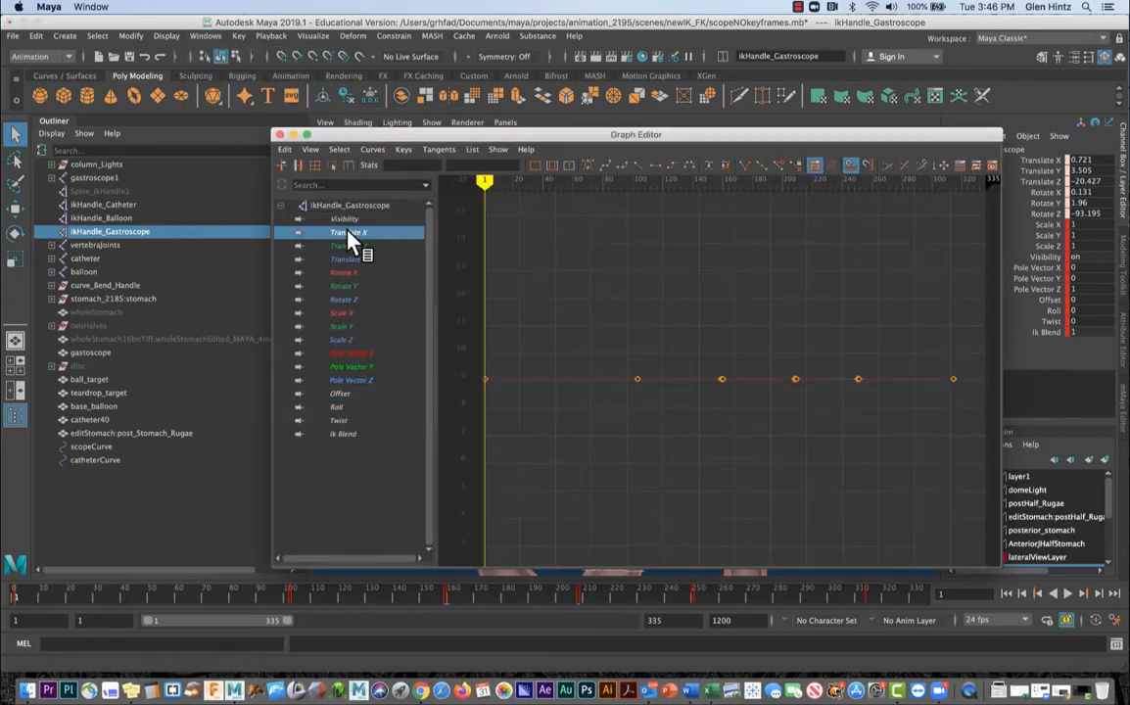
# - Select all of the gastroscope handle's channels from Visibility to Ik Blend and delete its static channels
pyautogui.keyDown('shift'); pyautogui.click(342, 381); pyautogui.keyUp('shift')
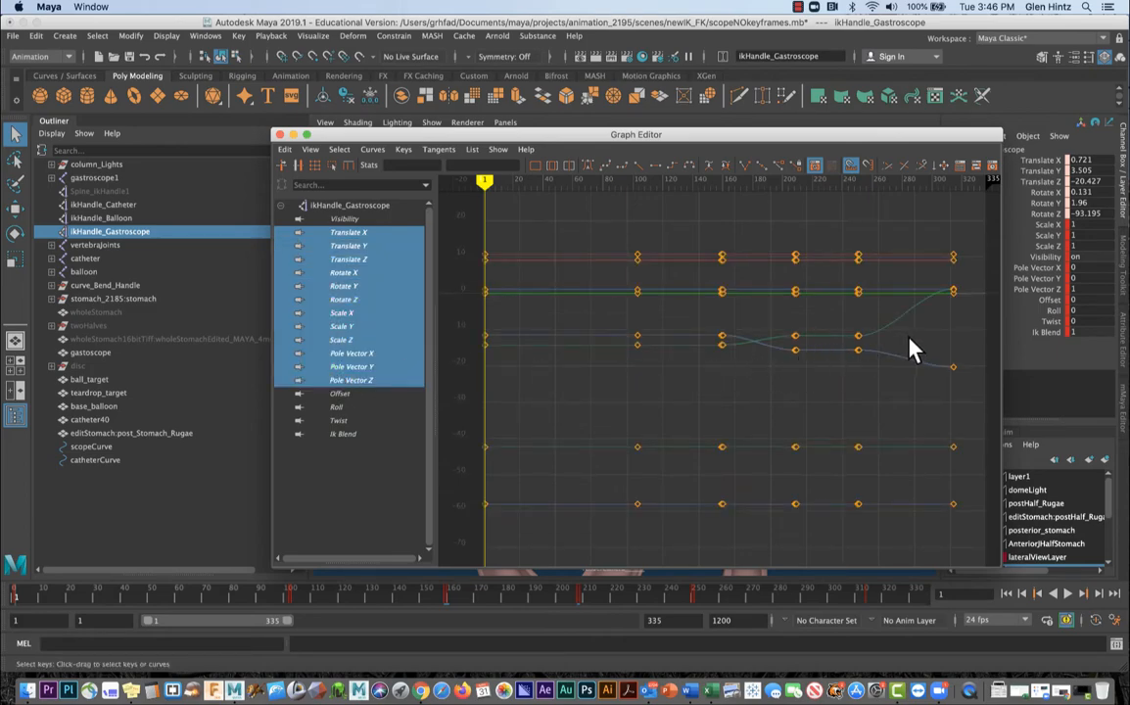
pyautogui.keyDown('shift'); pyautogui.click(341, 435); pyautogui.keyUp('shift')
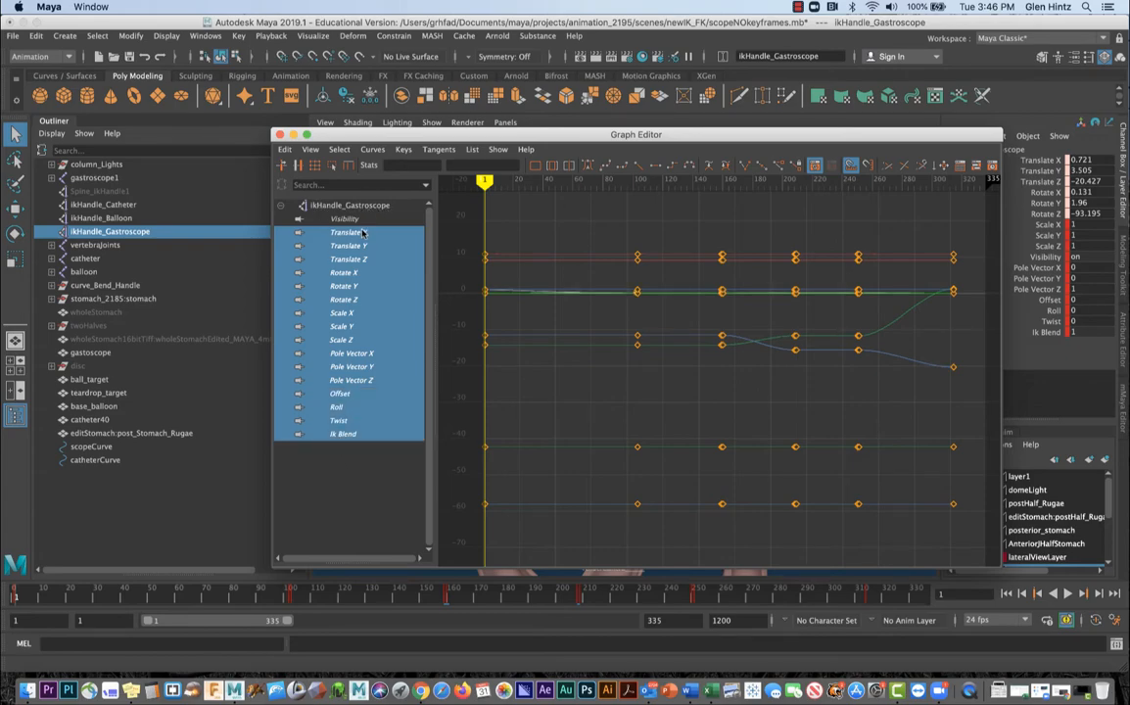
pyautogui.click(350, 219)
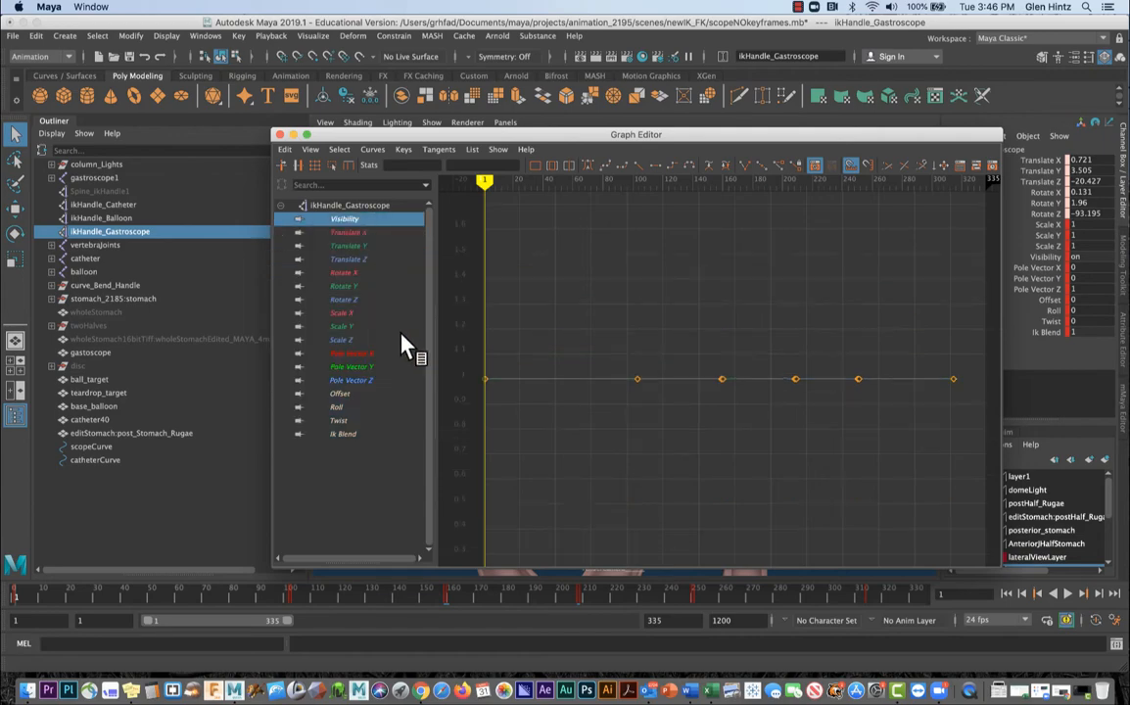
pyautogui.keyDown('shift'); pyautogui.click(348, 434); pyautogui.keyUp('shift')
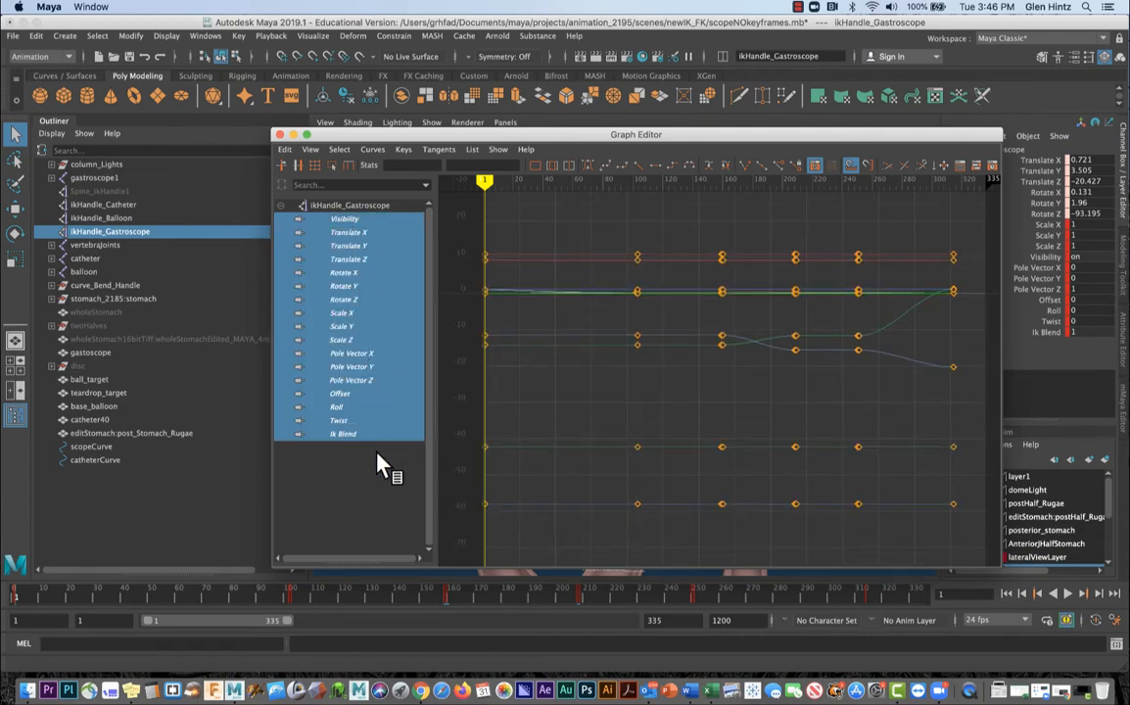
pyautogui.click(36, 39)
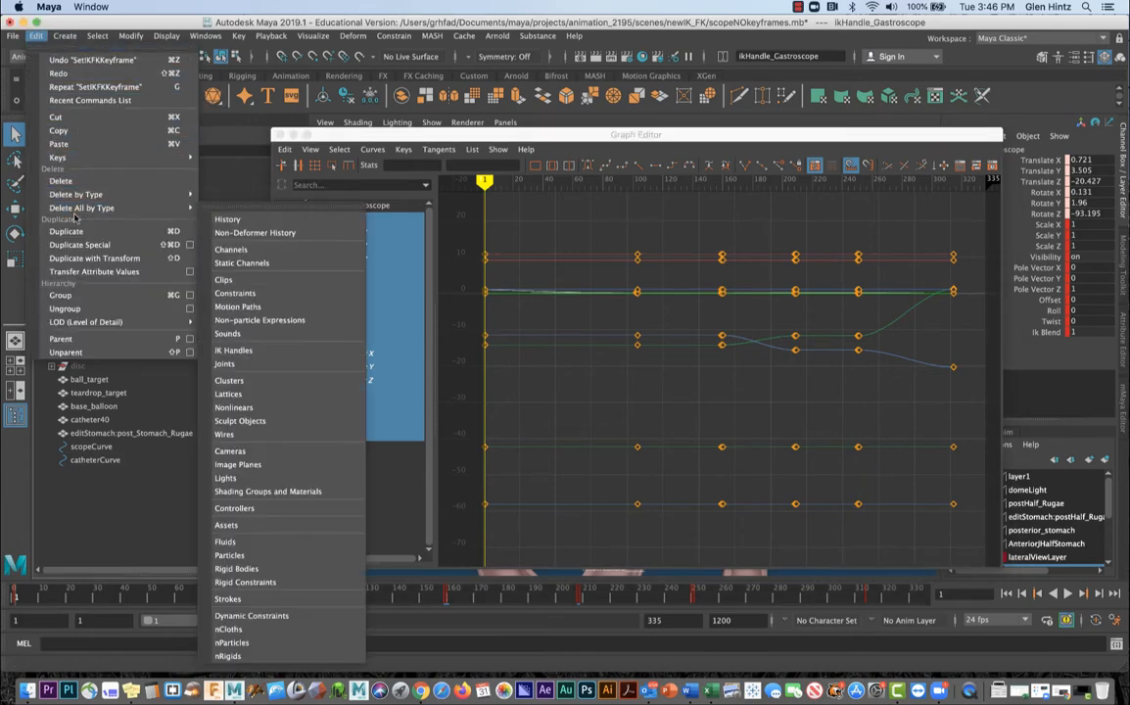
pyautogui.moveTo(146, 199)
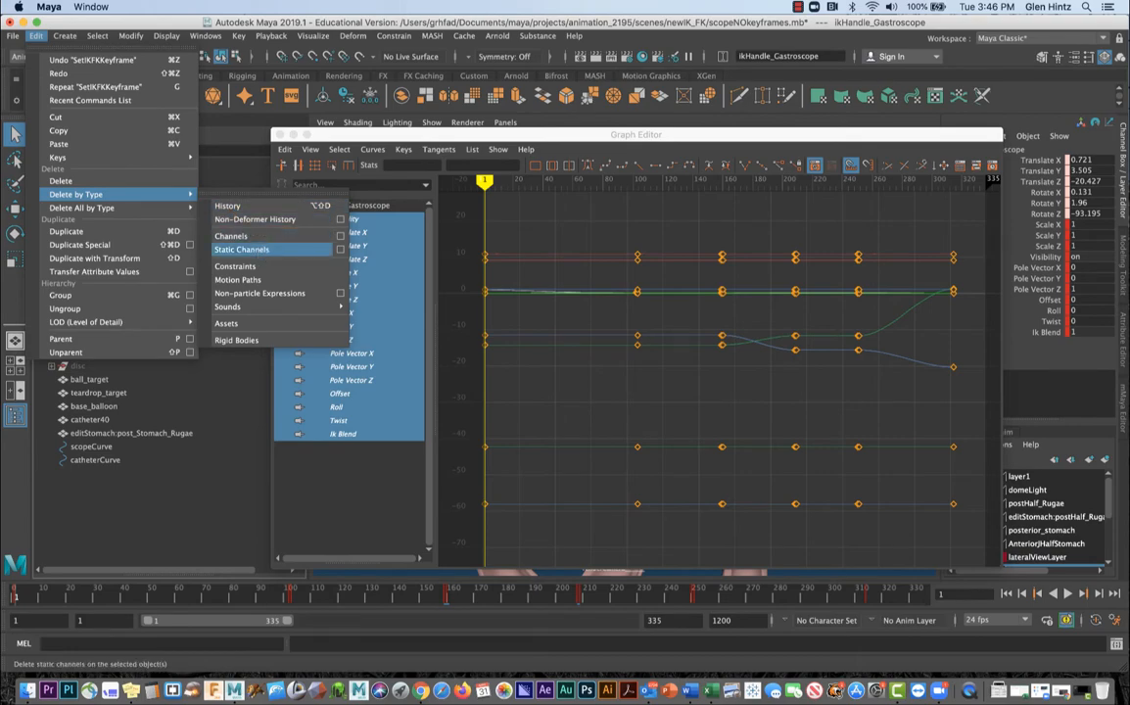
pyautogui.click(246, 249)
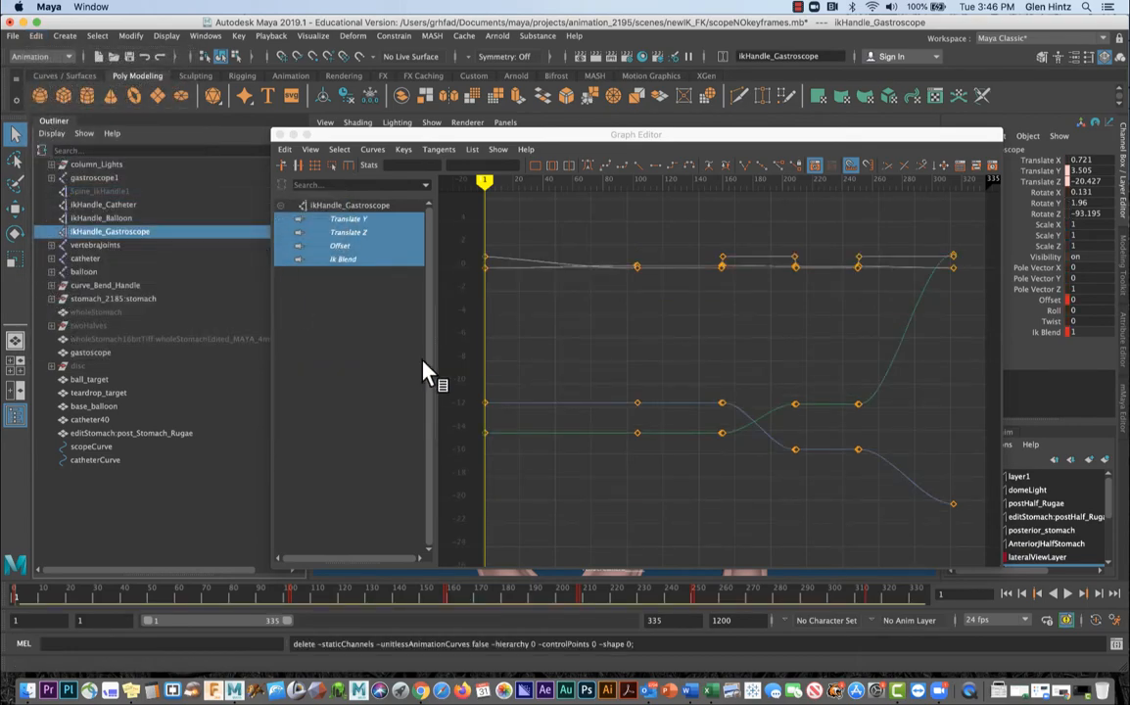
# - Examine the gastroscope handle's Offset and Ik Blend curves between the keys at frames 1 and 102
pyautogui.click(339, 247)
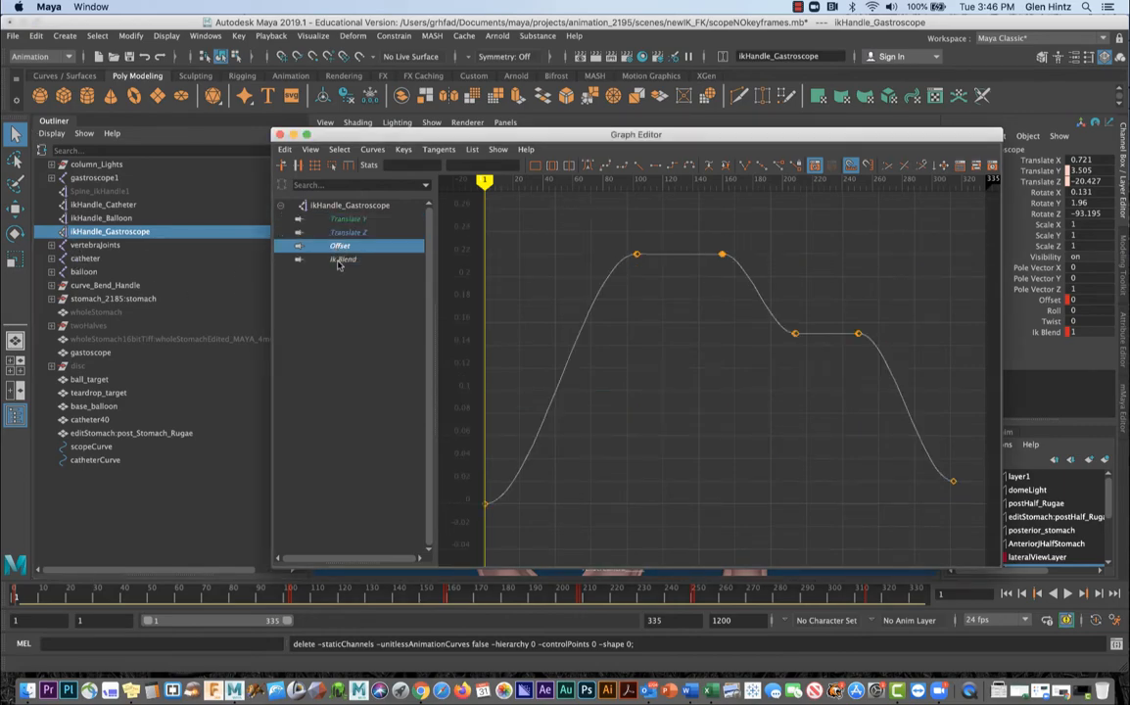
pyautogui.click(341, 259)
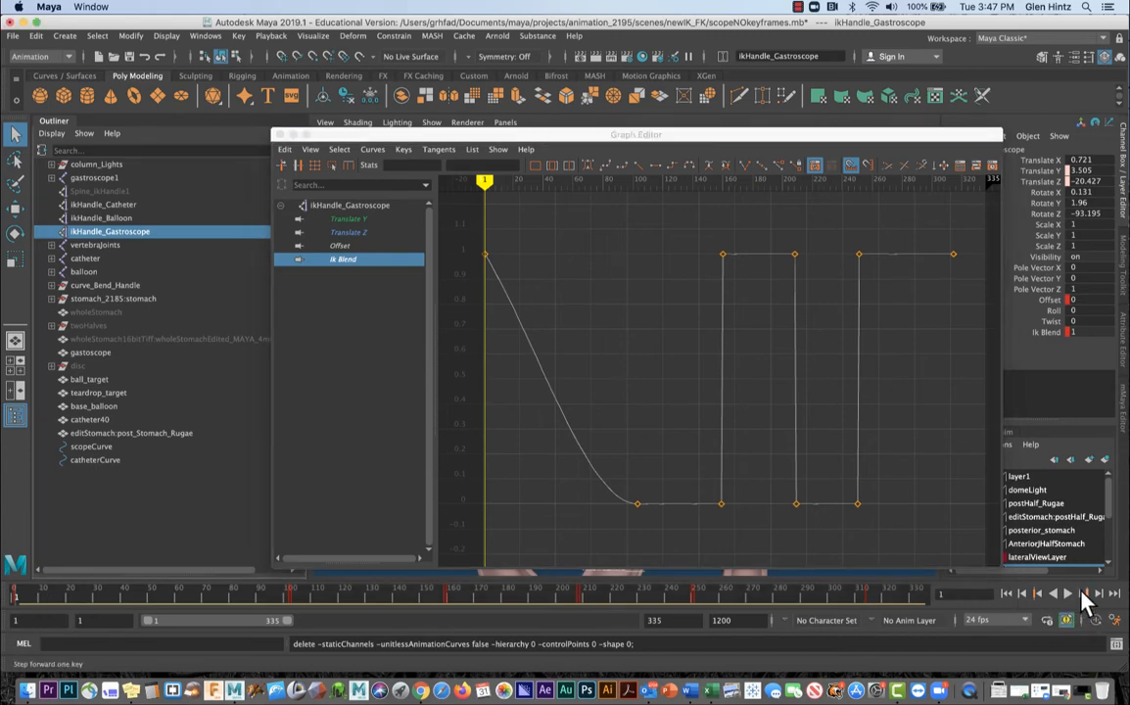
pyautogui.click(1082, 593)
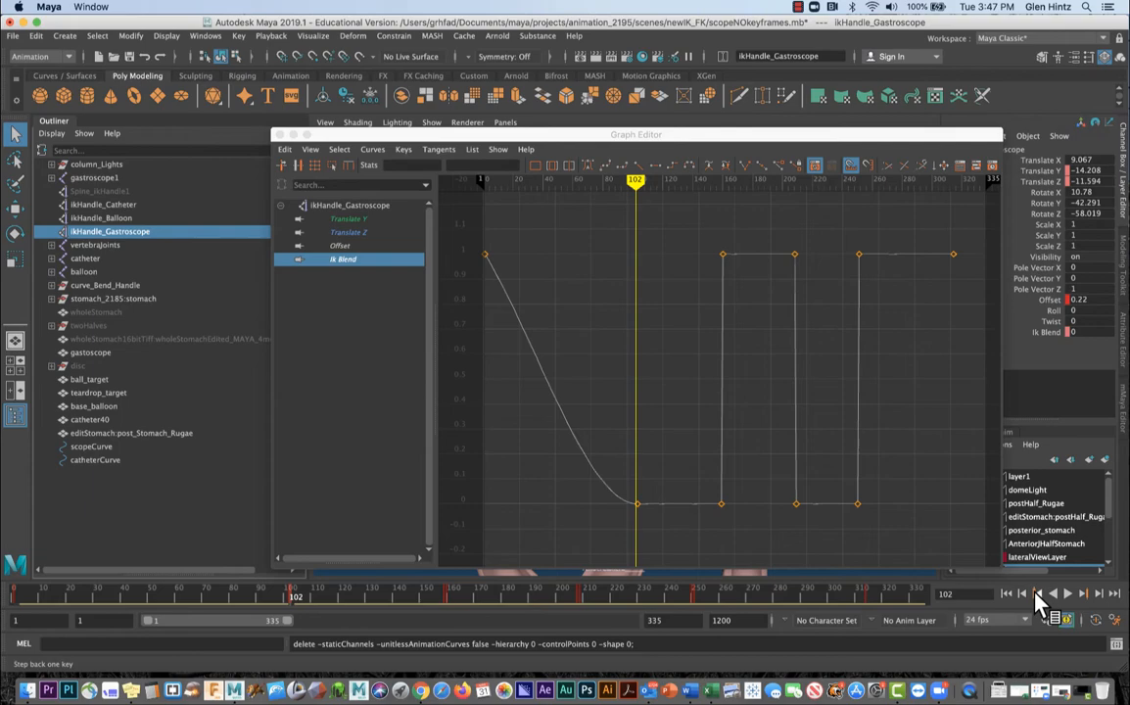
pyautogui.click(1039, 595)
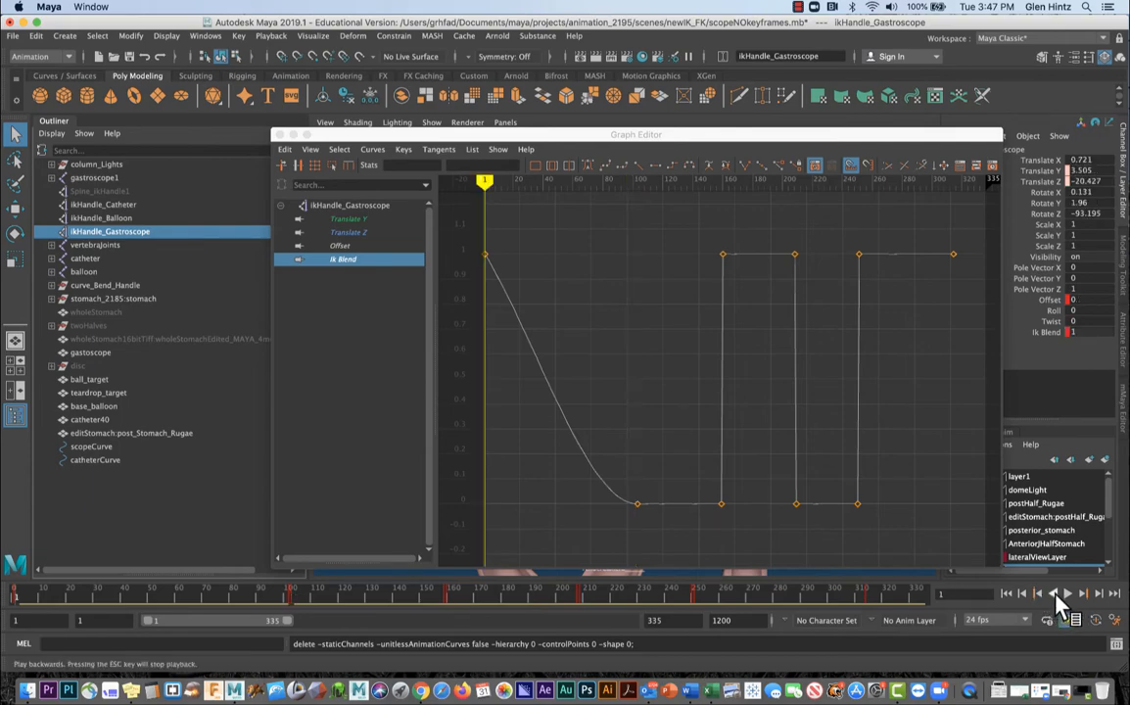
pyautogui.click(140, 247)
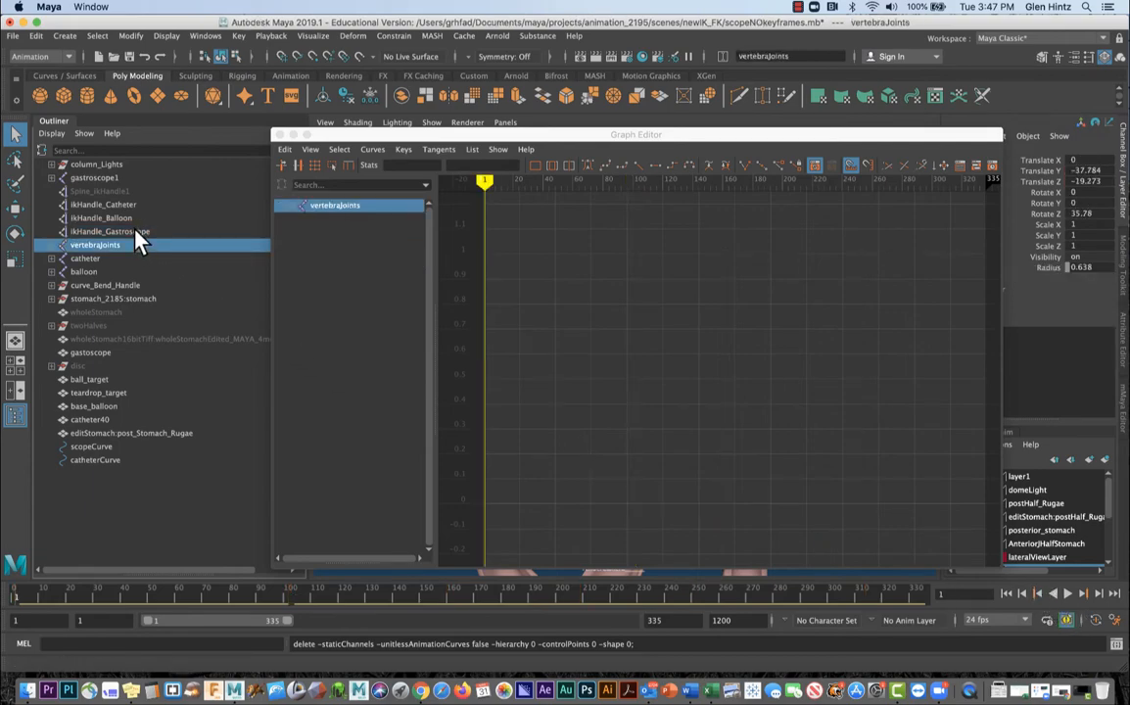
pyautogui.click(138, 233)
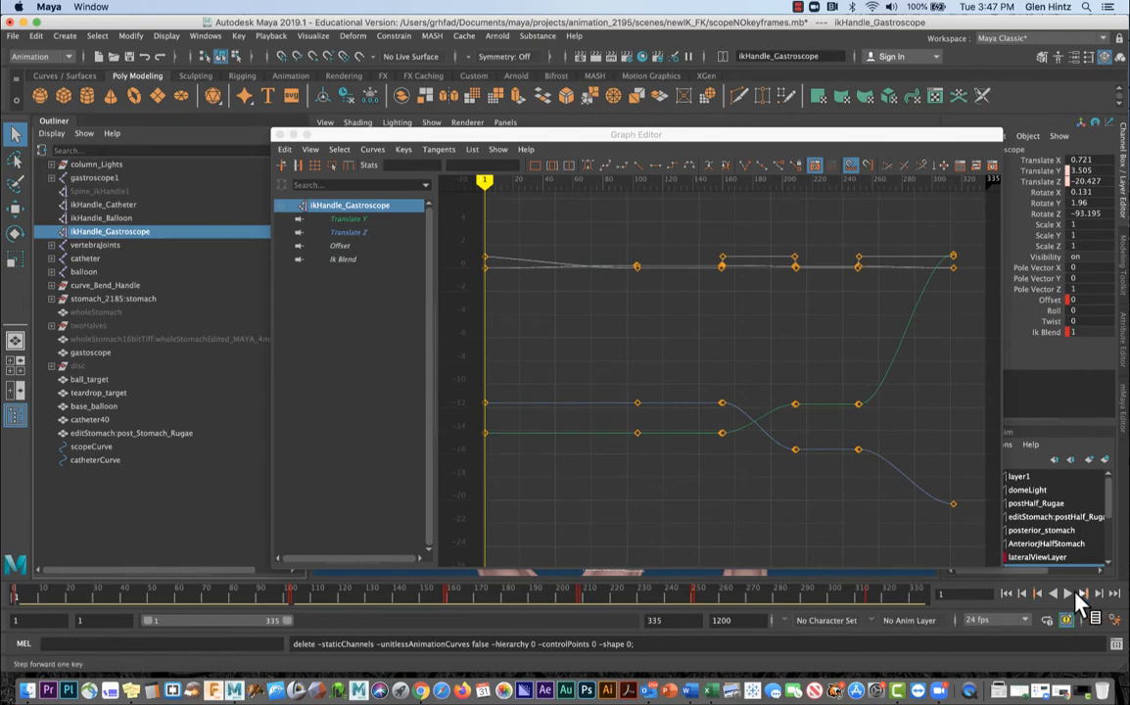
# - Go to frame 102 and set an IK/FK key on the gastroscope handle
pyautogui.click(1083, 595)
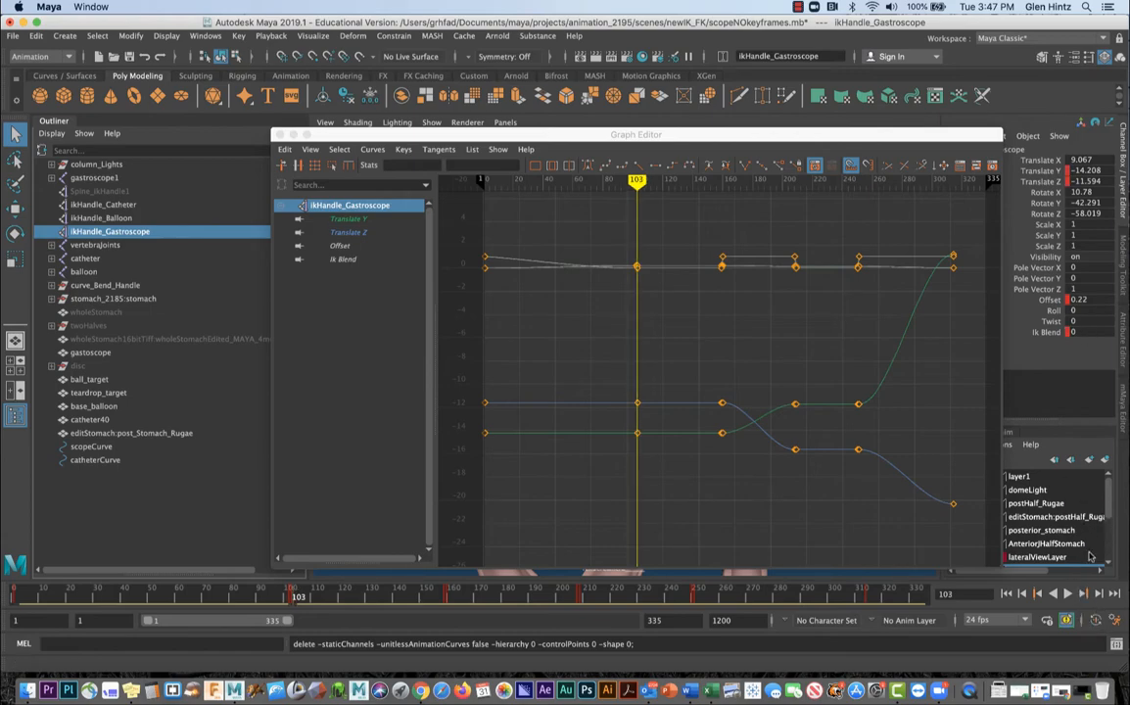
pyautogui.click(1068, 596)
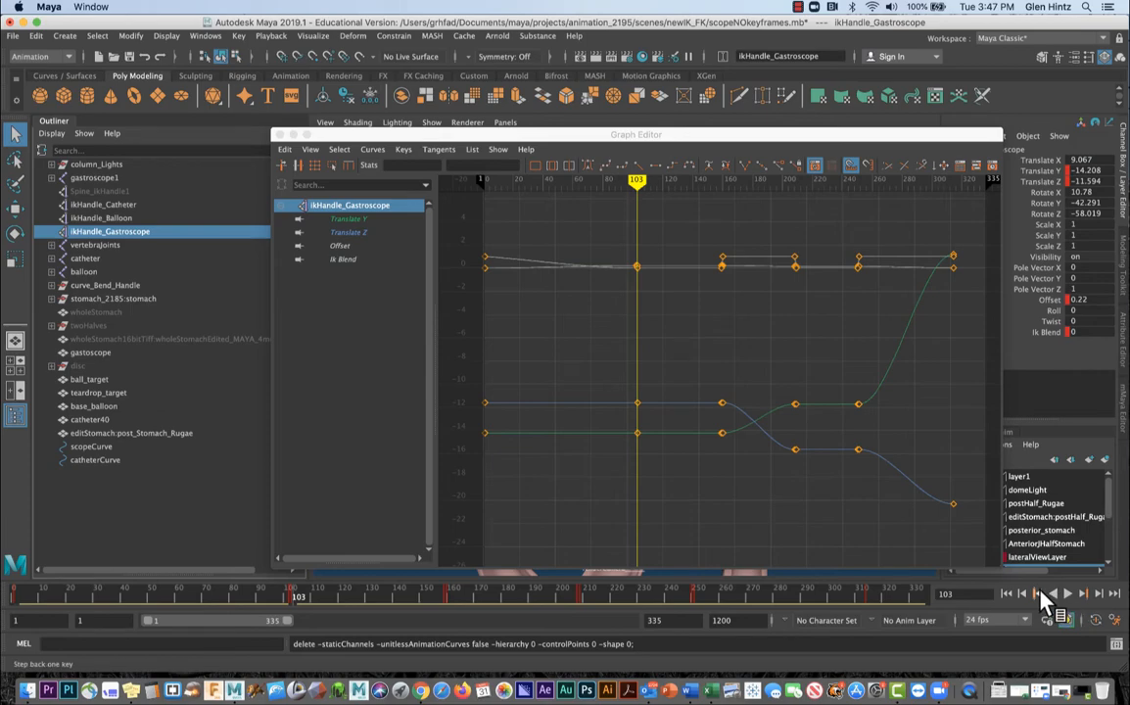
pyautogui.click(1041, 595)
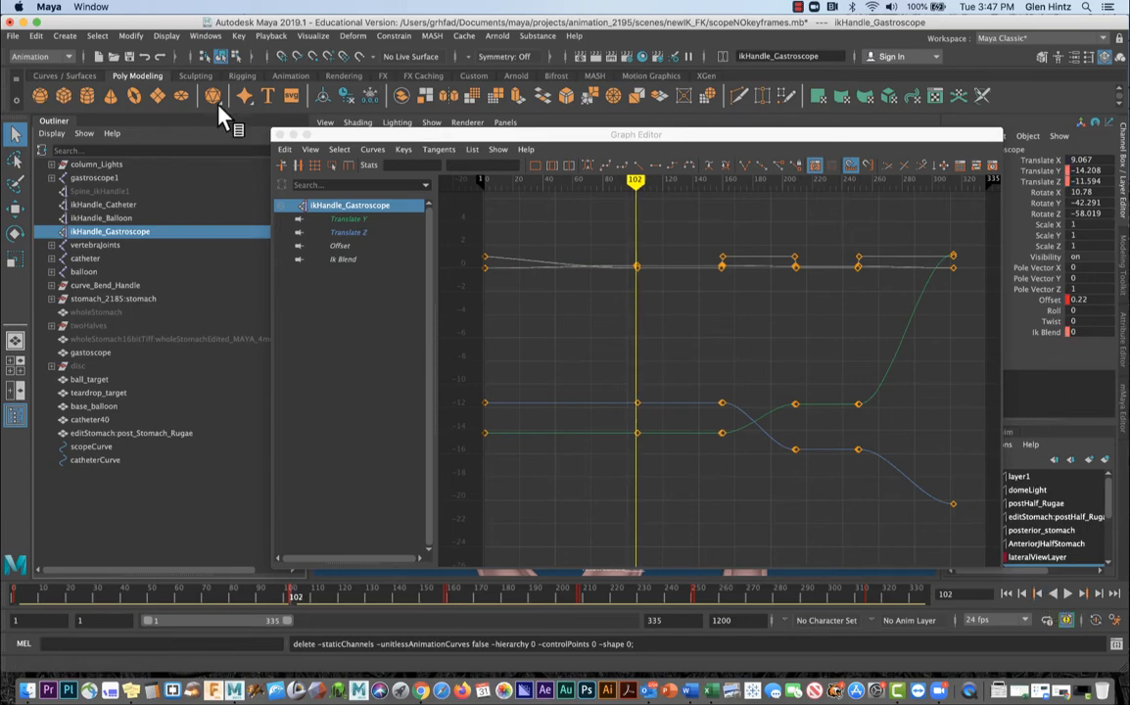
pyautogui.click(241, 38)
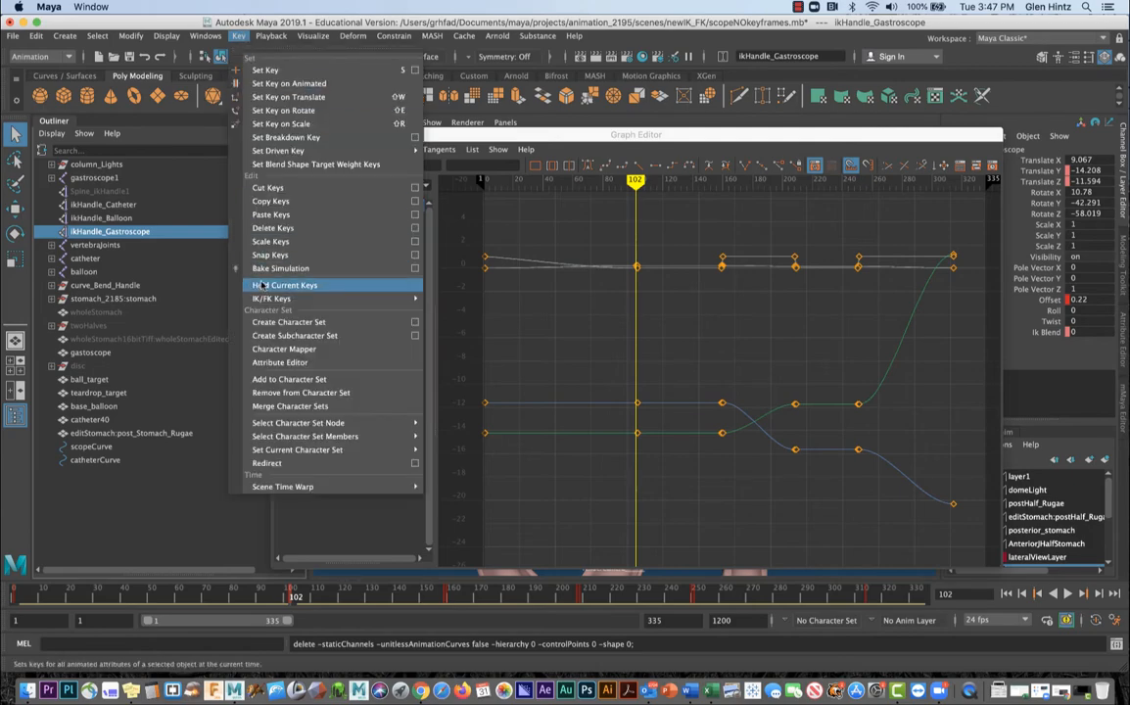
pyautogui.moveTo(363, 298)
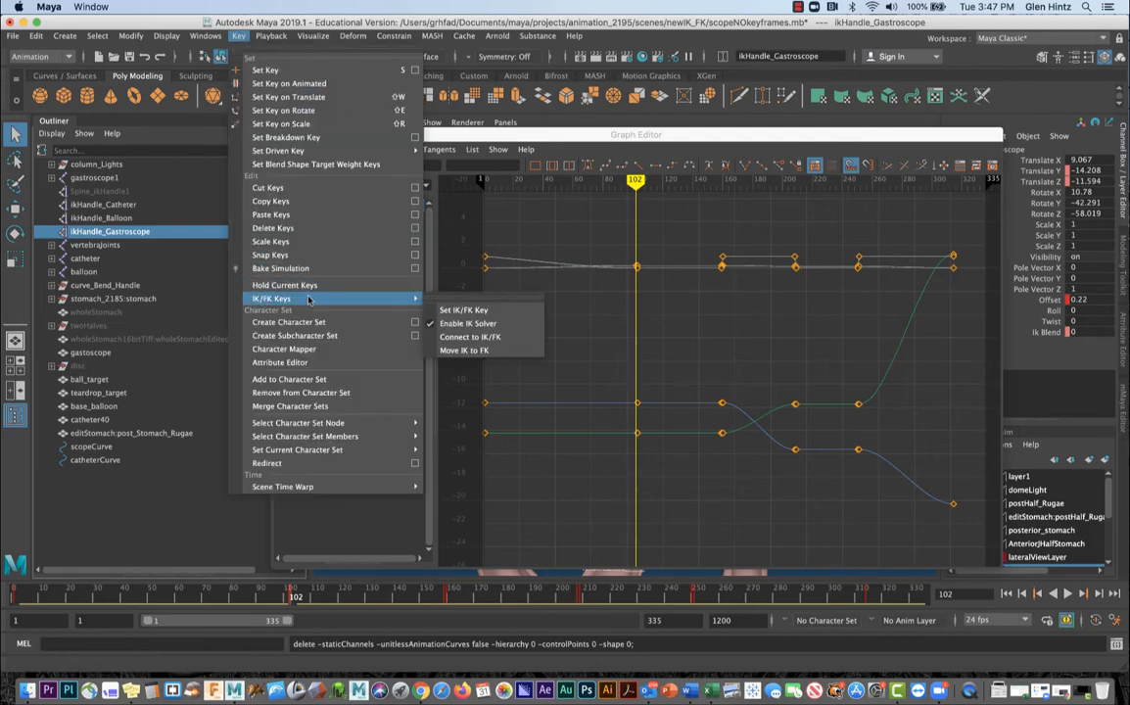
pyautogui.click(462, 312)
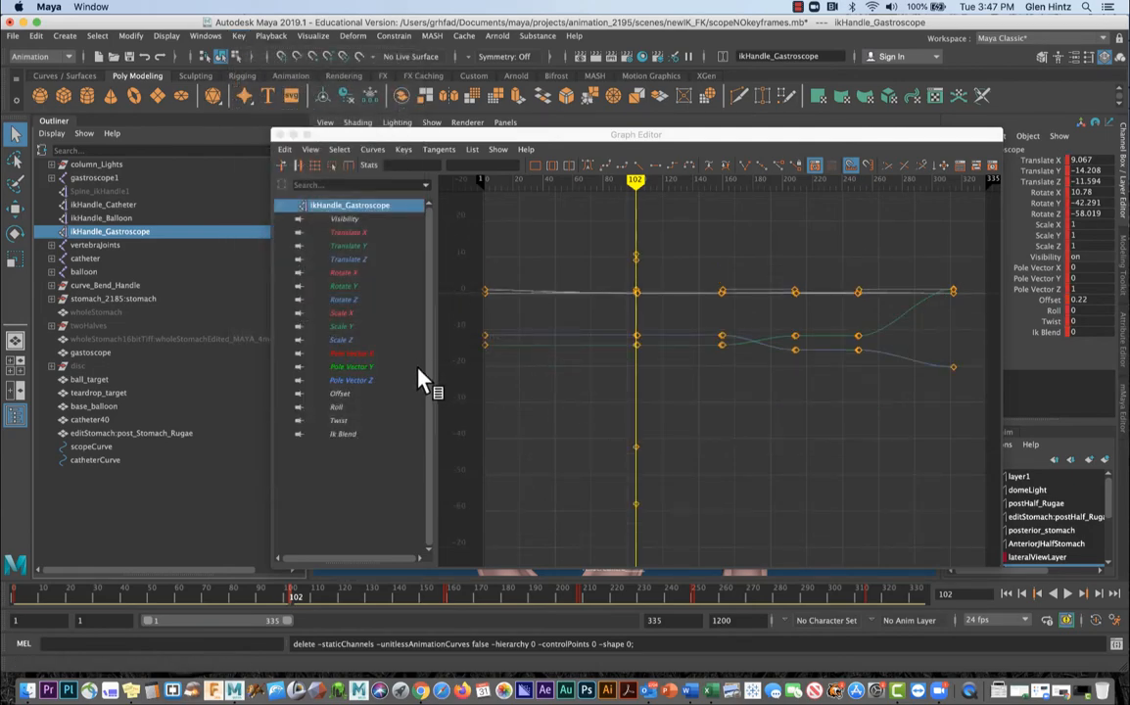
# - Display the Ik Blend curve, enable the IK solver at frame 102, and set the IK/FK key again
pyautogui.click(343, 434)
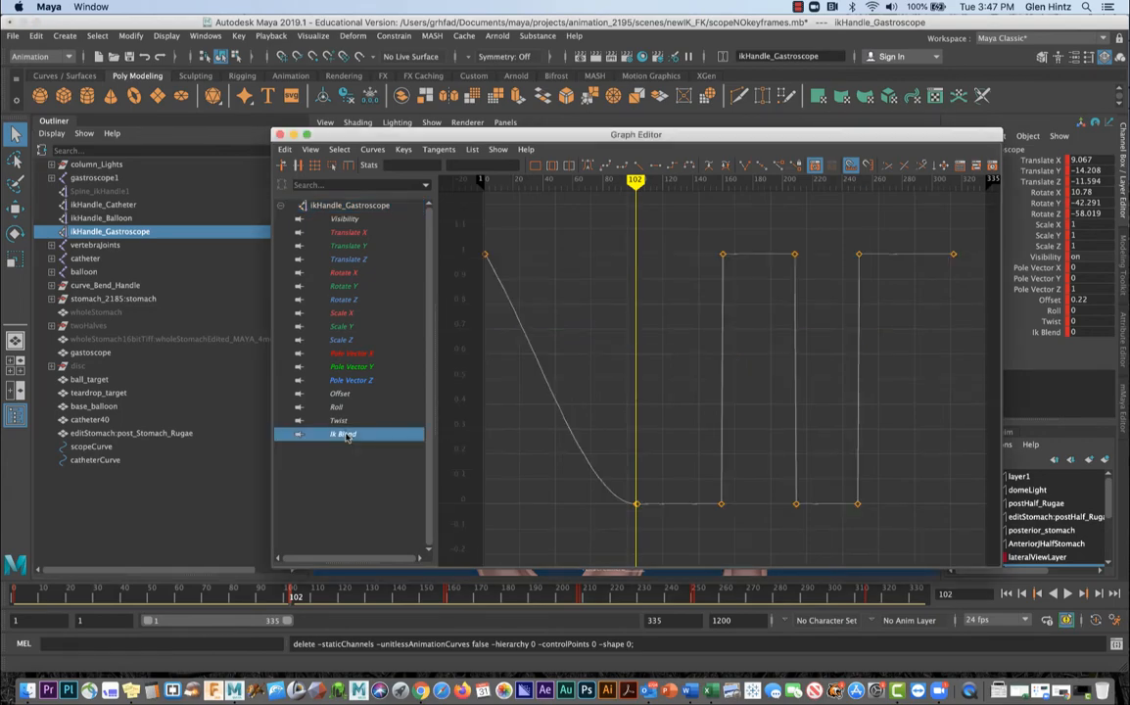
pyautogui.click(239, 37)
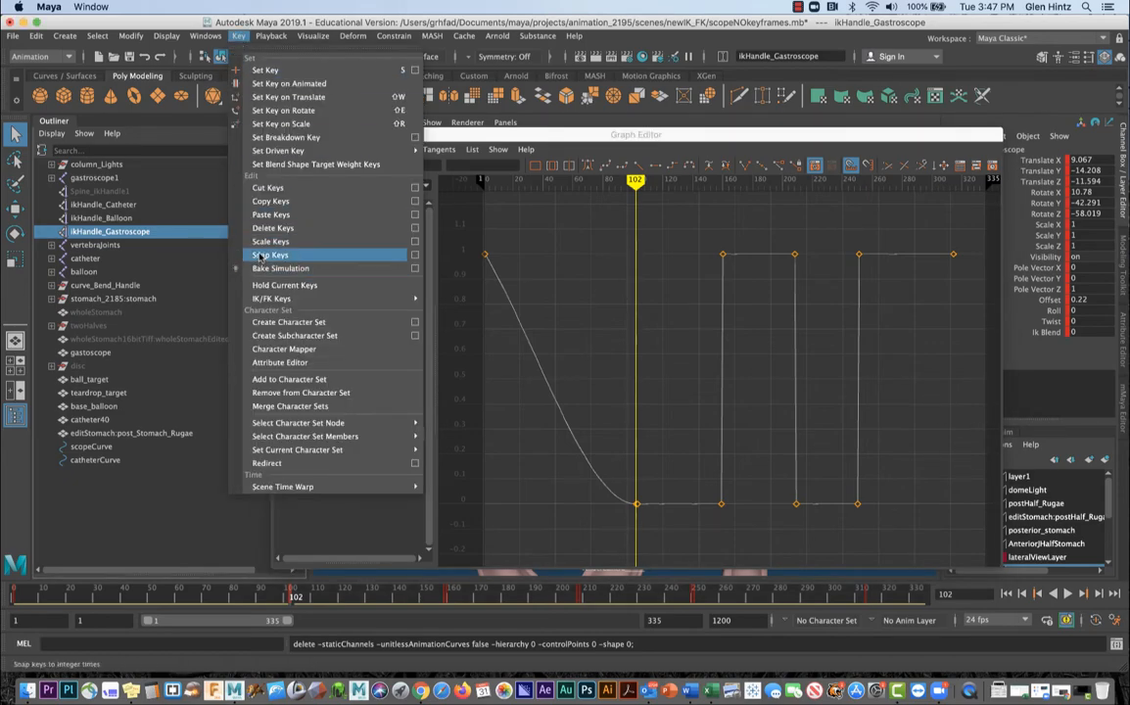
pyautogui.moveTo(274, 298)
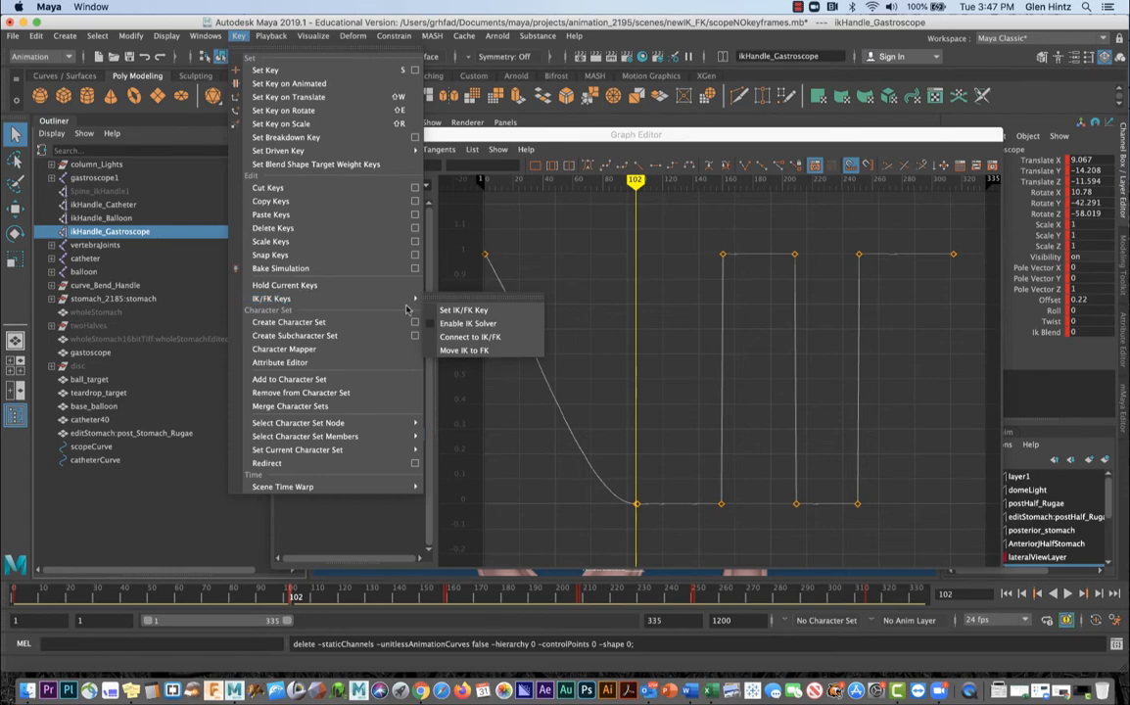
pyautogui.click(489, 324)
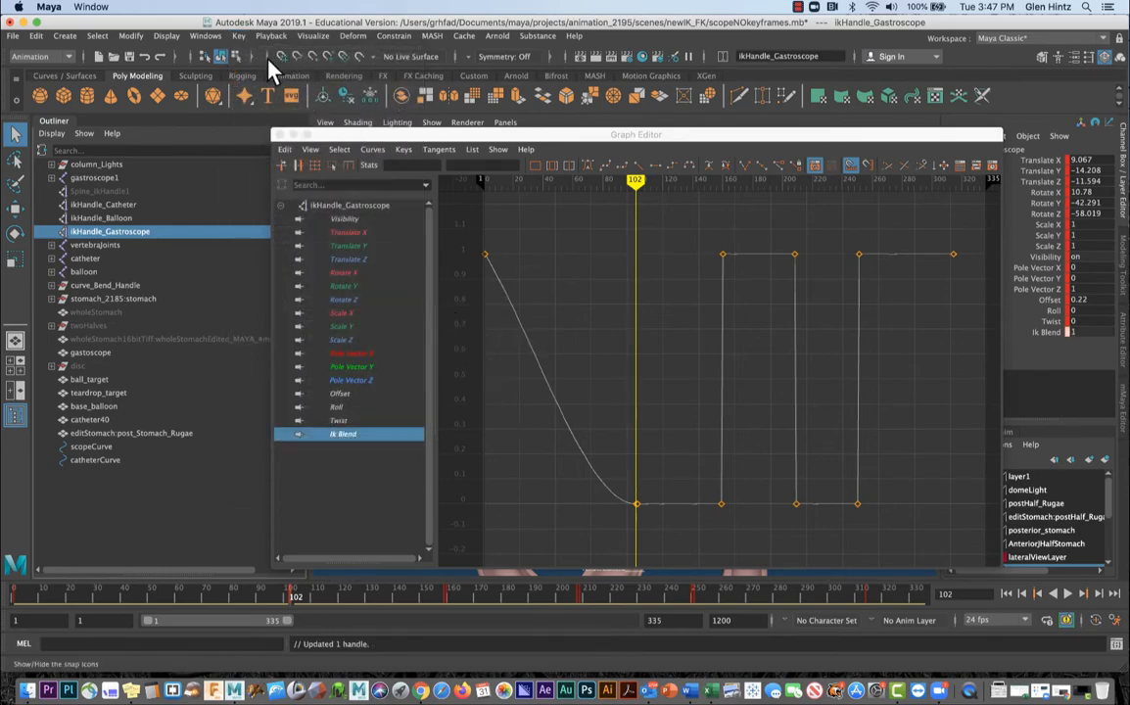
pyautogui.click(238, 36)
pyautogui.moveTo(274, 298)
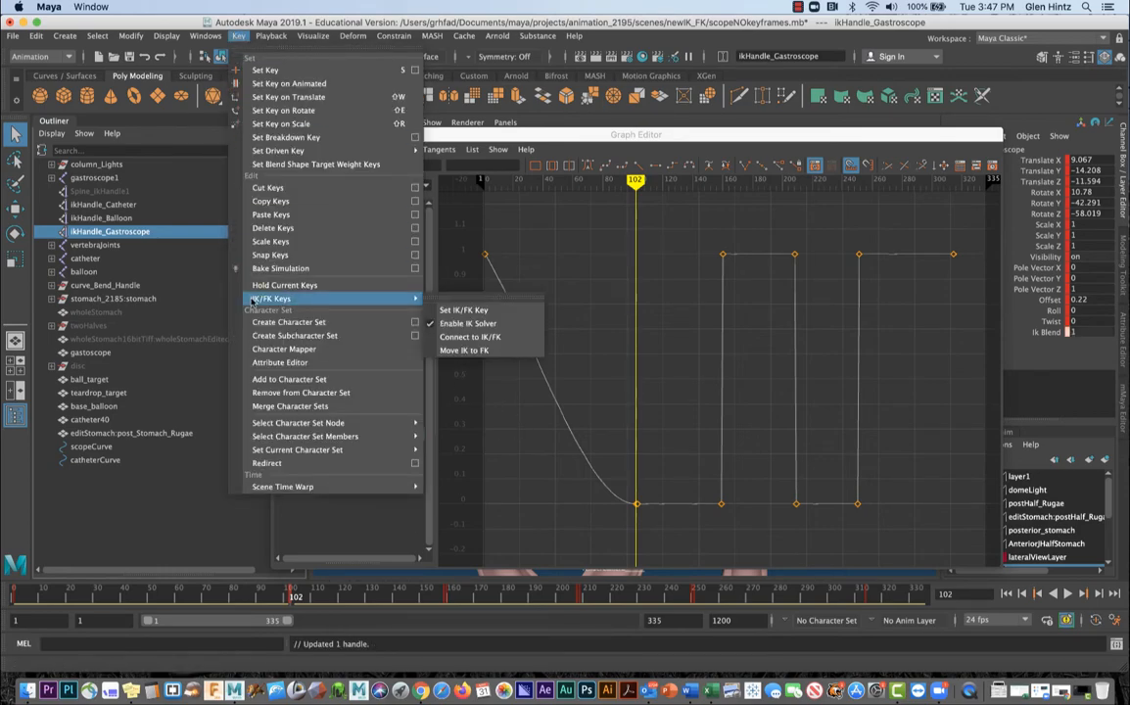
pyautogui.click(468, 310)
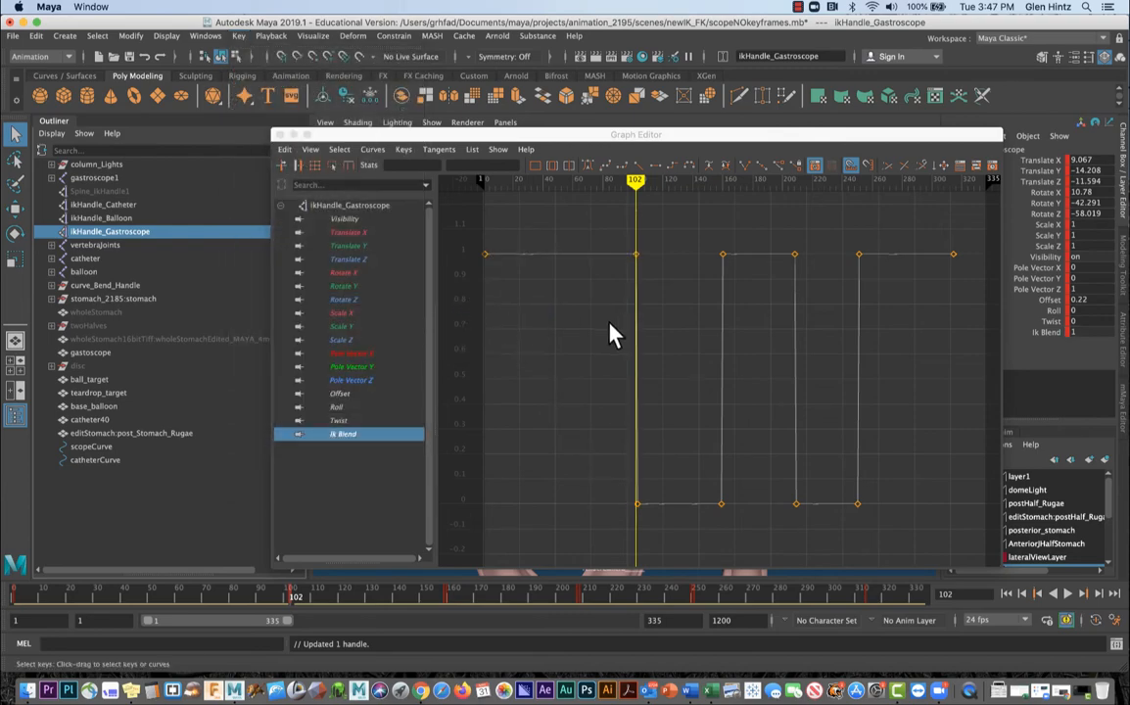
# - Scrub back near the start, close the Graph Editor, and play the animation to check the gastroscope's motion
pyautogui.moveTo(635, 185)
pyautogui.mouseDown()
pyautogui.moveTo(479, 186)
pyautogui.moveTo(638, 208)
pyautogui.moveTo(543, 210)
pyautogui.moveTo(485, 241)
pyautogui.mouseUp()
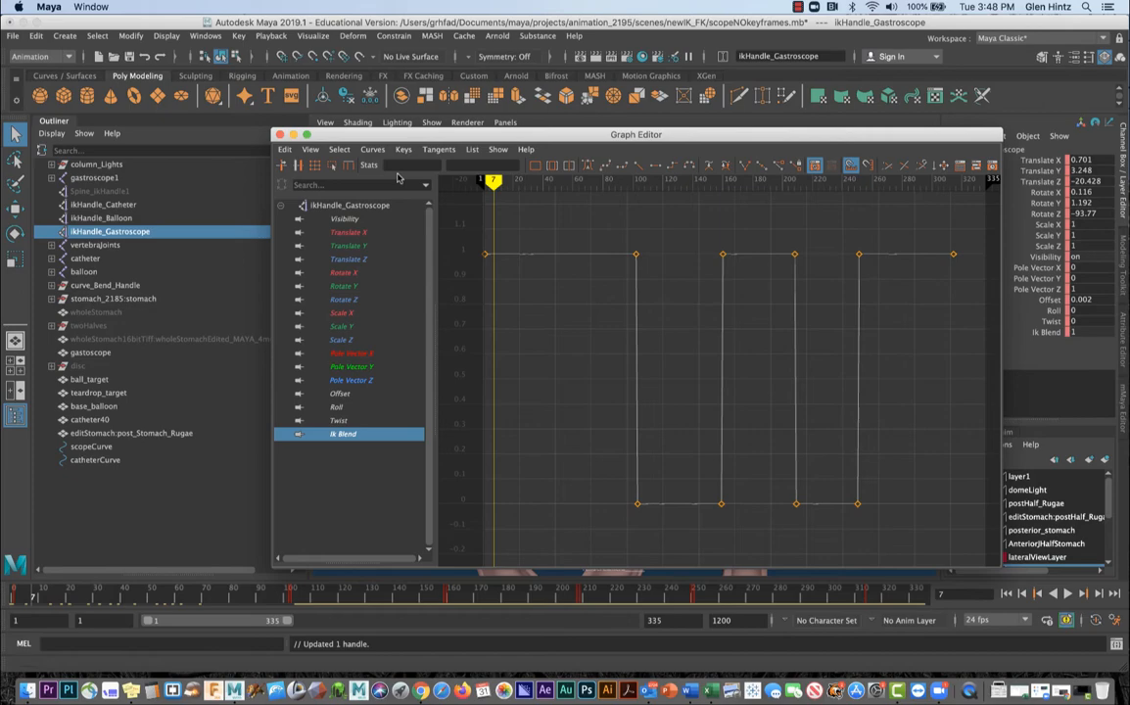
pyautogui.click(279, 135)
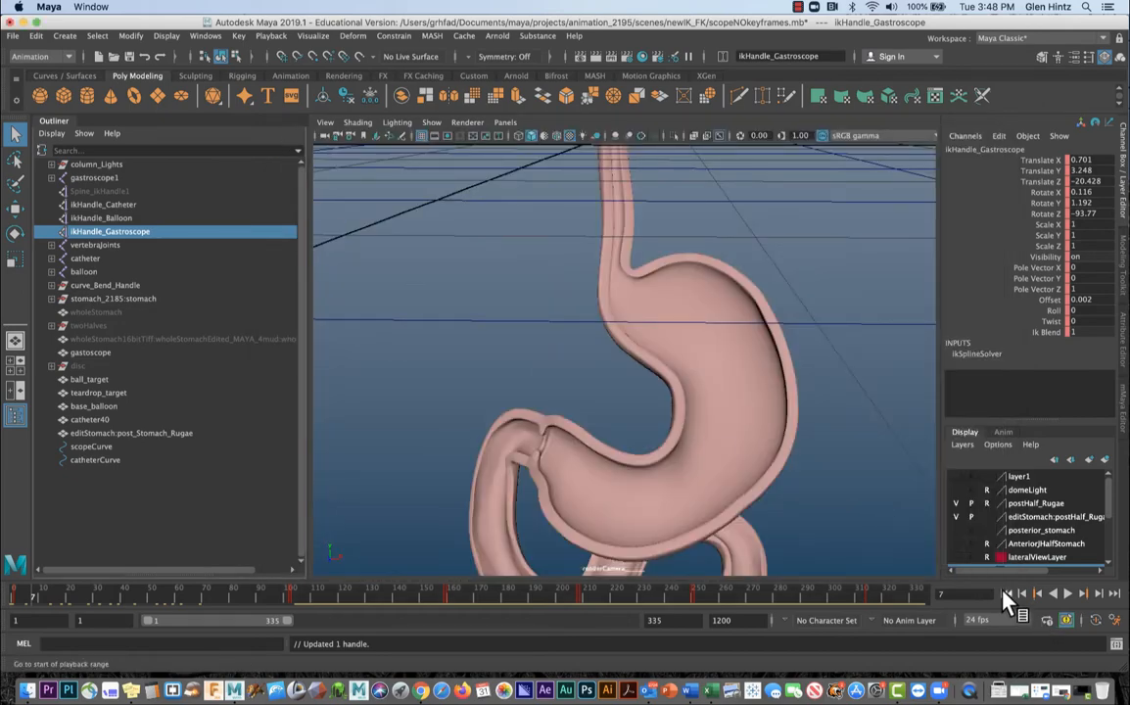
pyautogui.click(1067, 593)
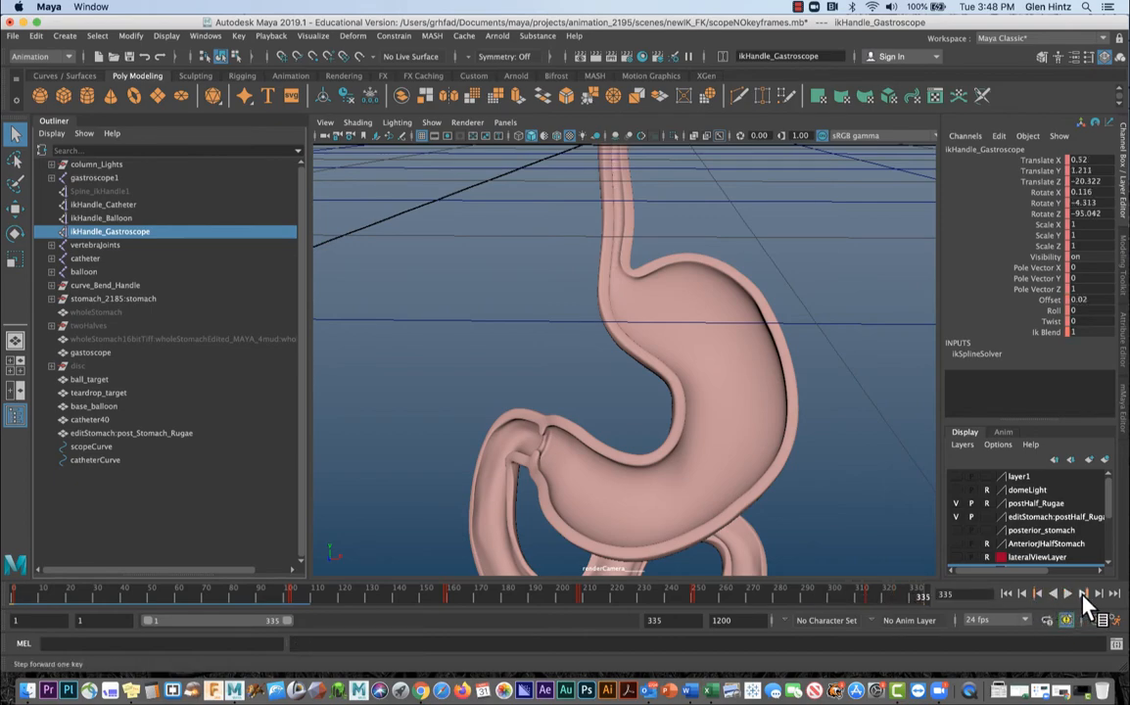
# - Step through the keys to frame 103 and set an IK/FK key on the gastroscope handle with the IK solver off
pyautogui.click(1083, 594)
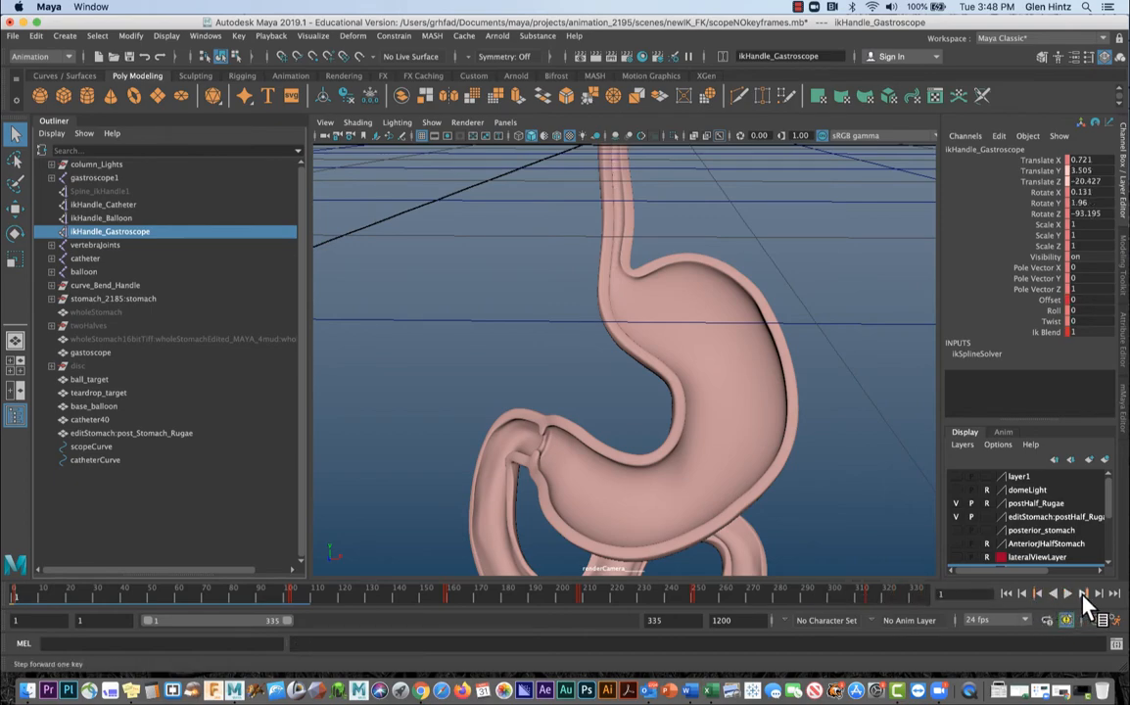
pyautogui.click(1084, 596)
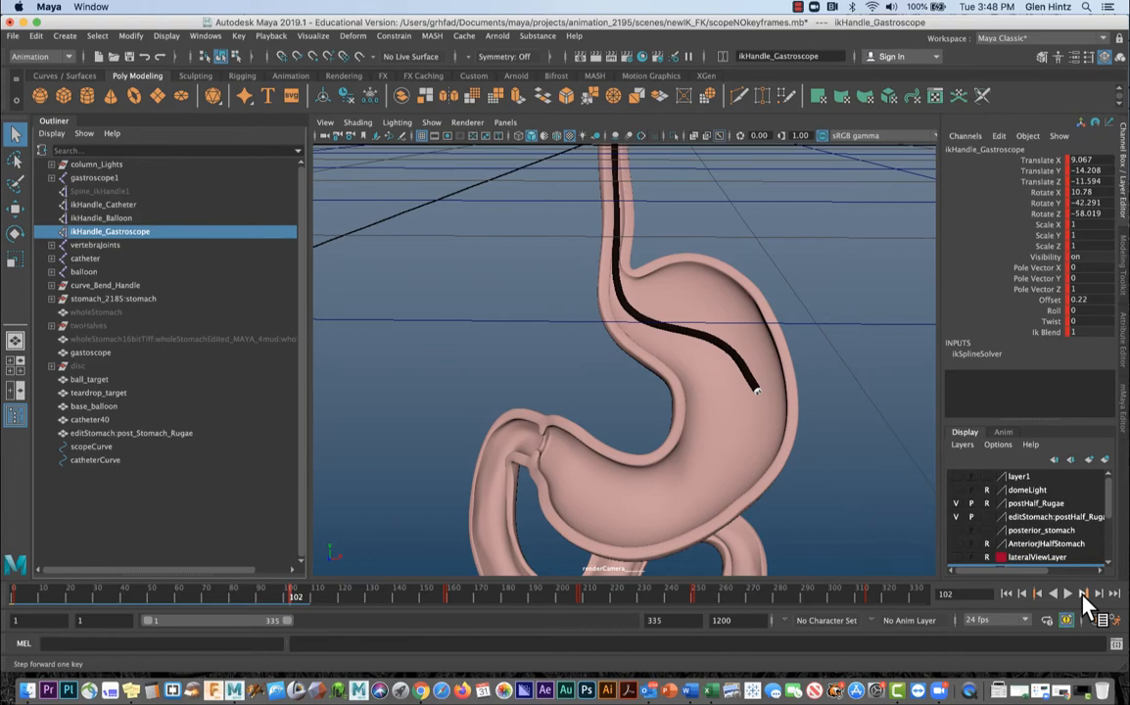
pyautogui.click(1083, 595)
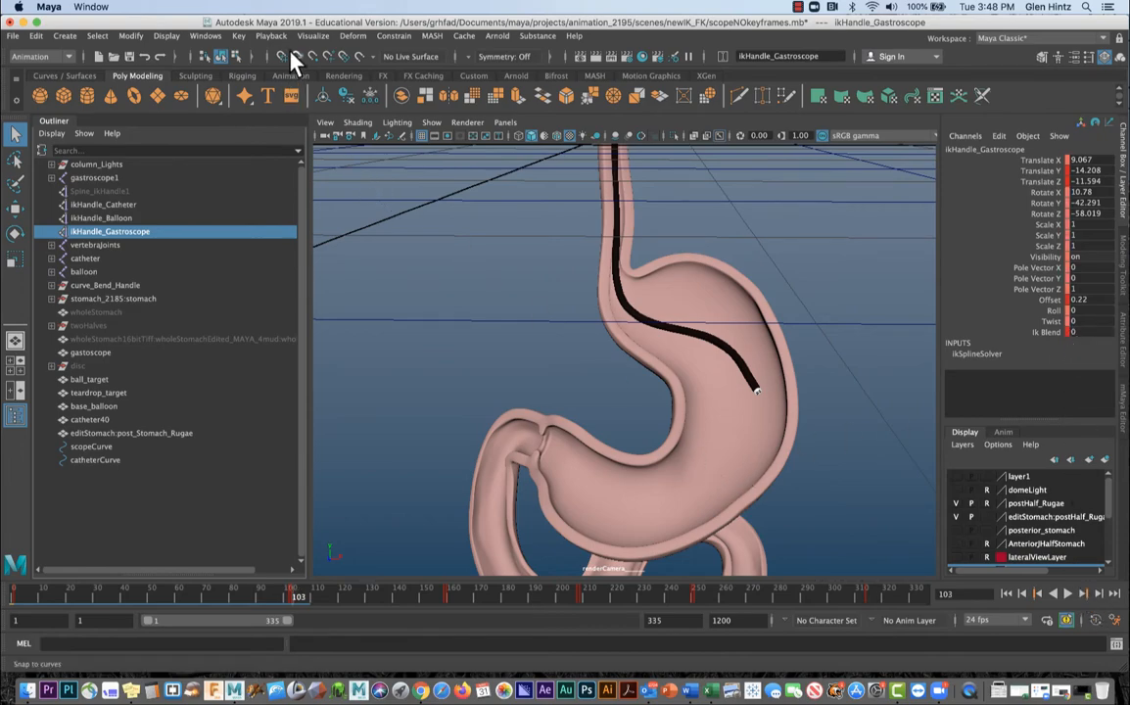
pyautogui.click(241, 36)
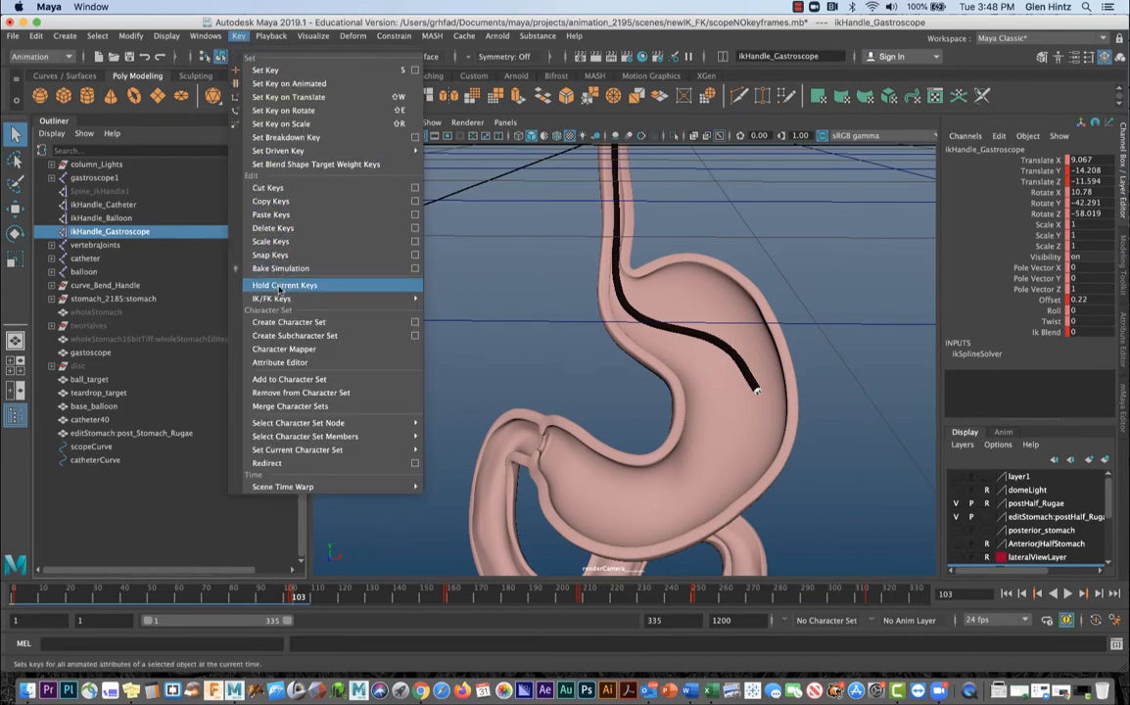
pyautogui.moveTo(294, 297)
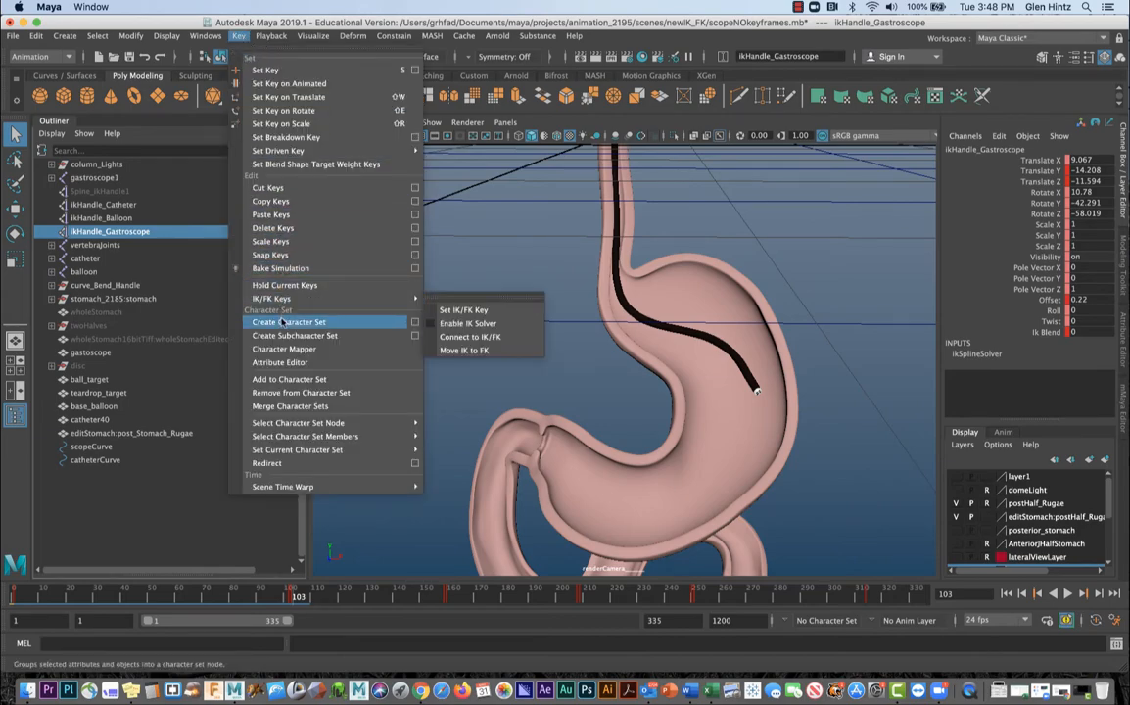
pyautogui.click(459, 310)
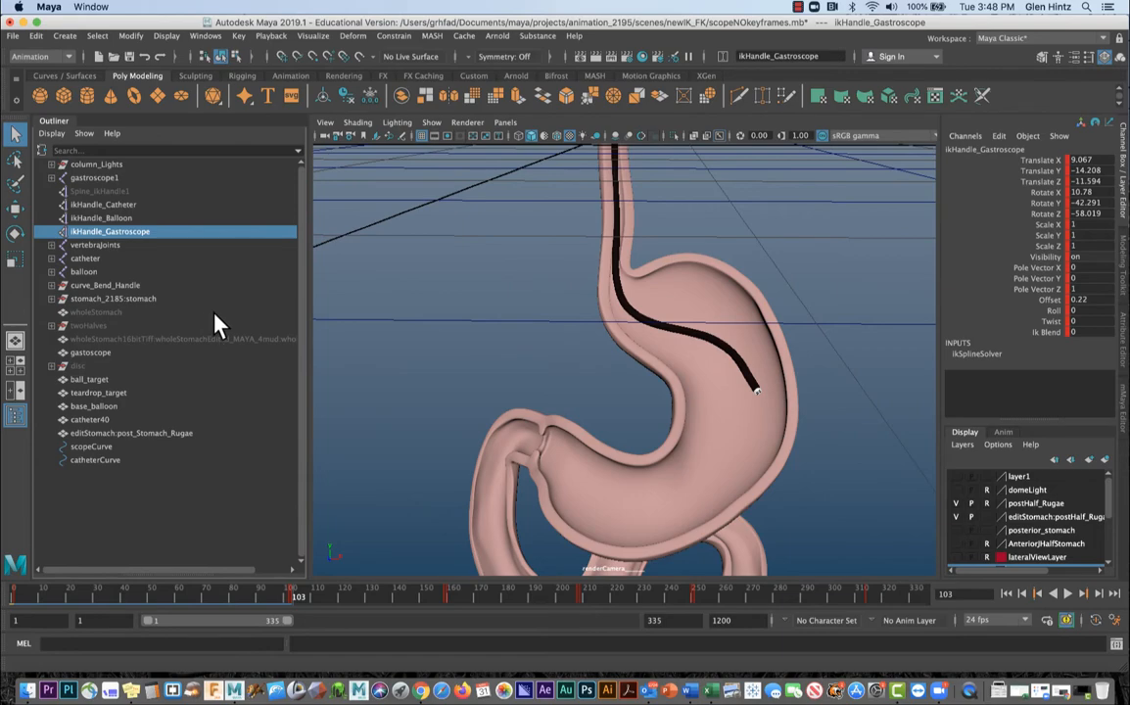
# - Expand the full gastroscope1 hierarchy, select joints gastroscope30 through gastroscope39, and display joints in the viewport
pyautogui.keyDown('shift'); pyautogui.click(52, 178); pyautogui.keyUp('shift')
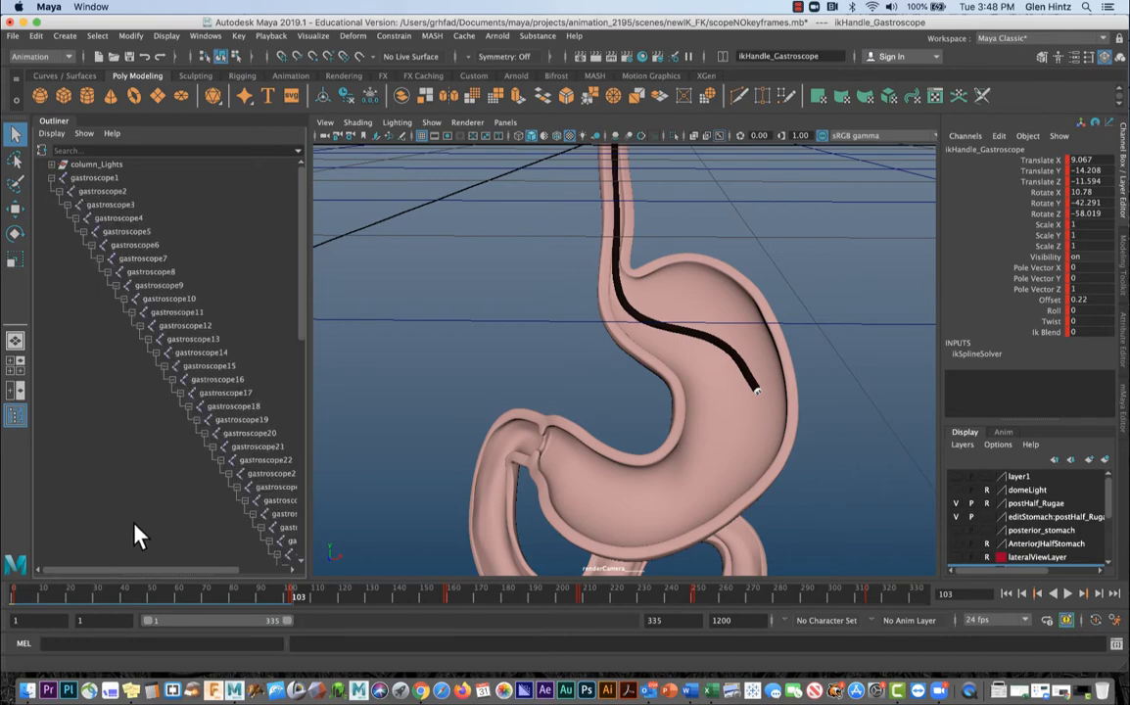
pyautogui.moveTo(144, 577); pyautogui.dragTo(215, 578)
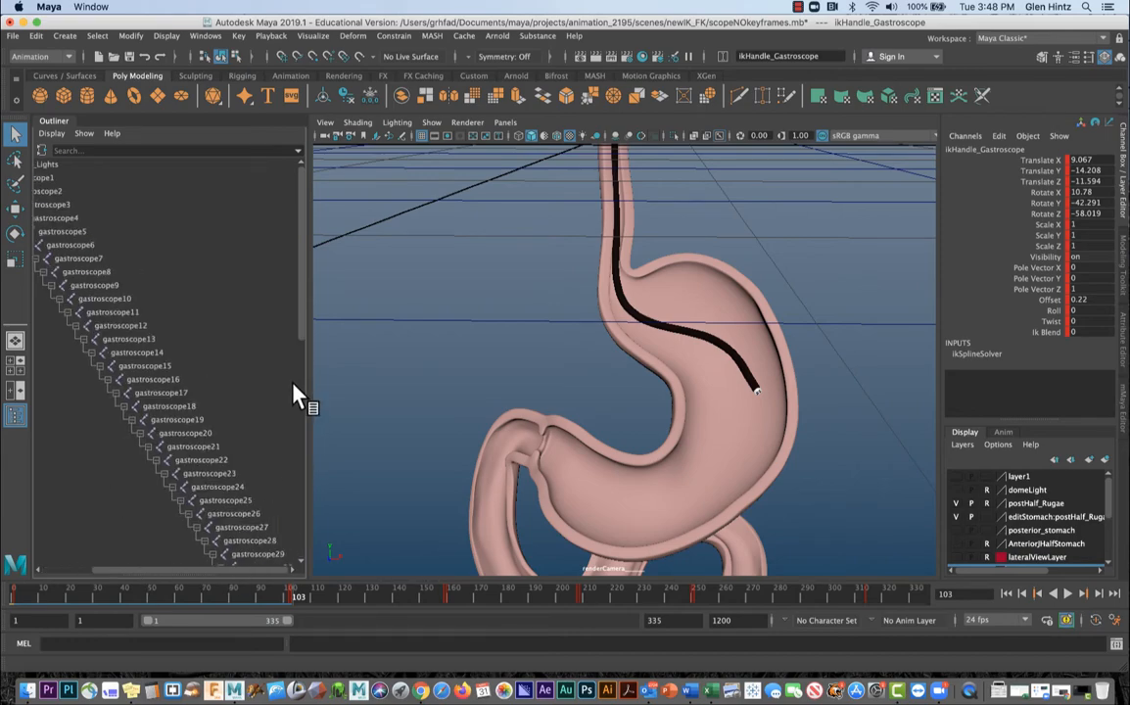
pyautogui.moveTo(303, 343); pyautogui.dragTo(296, 421)
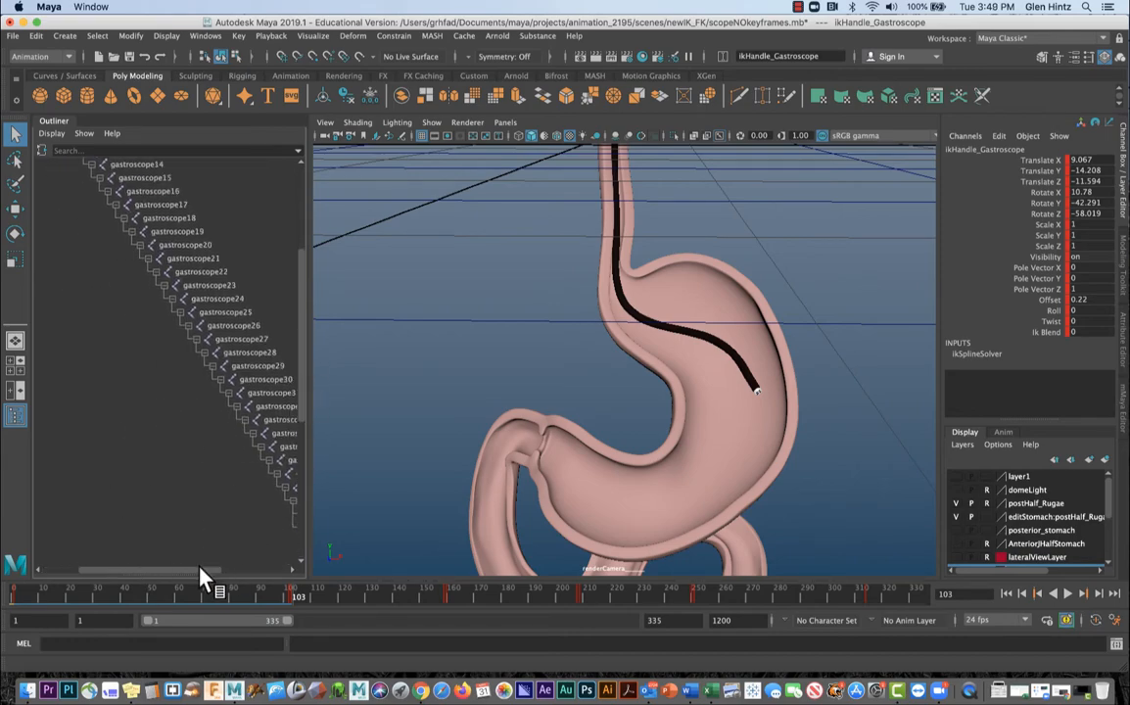
pyautogui.moveTo(201, 578); pyautogui.dragTo(266, 579)
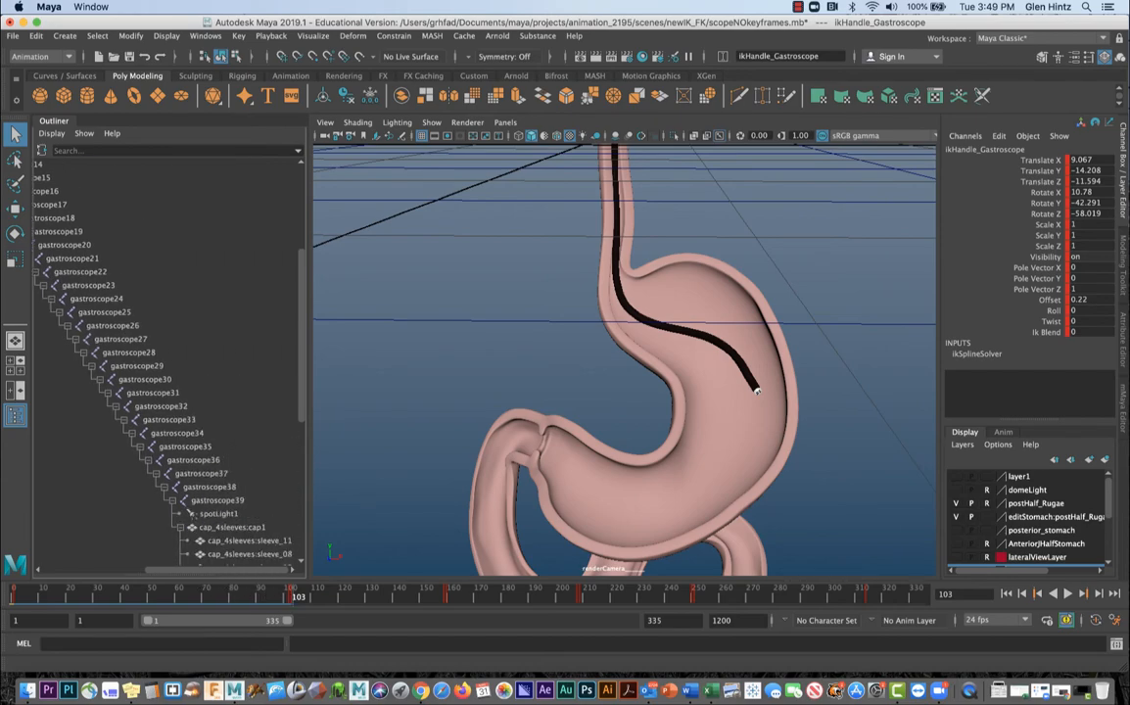
pyautogui.click(162, 380)
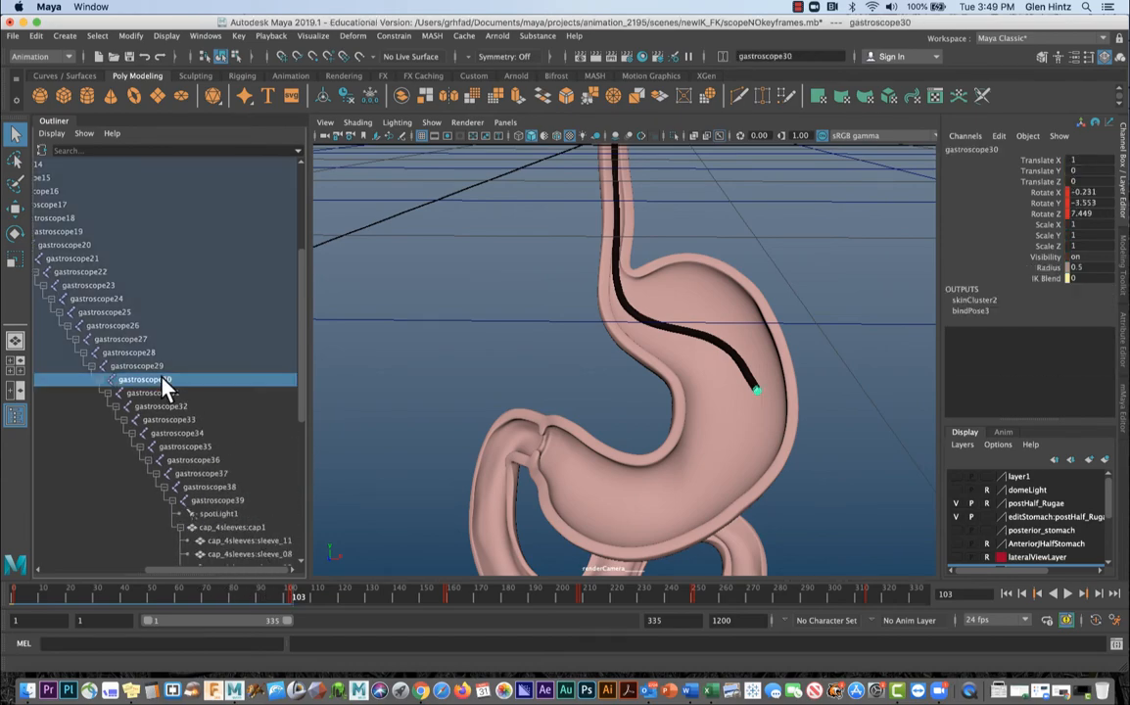
pyautogui.keyDown('shift'); pyautogui.click(233, 502); pyautogui.keyUp('shift')
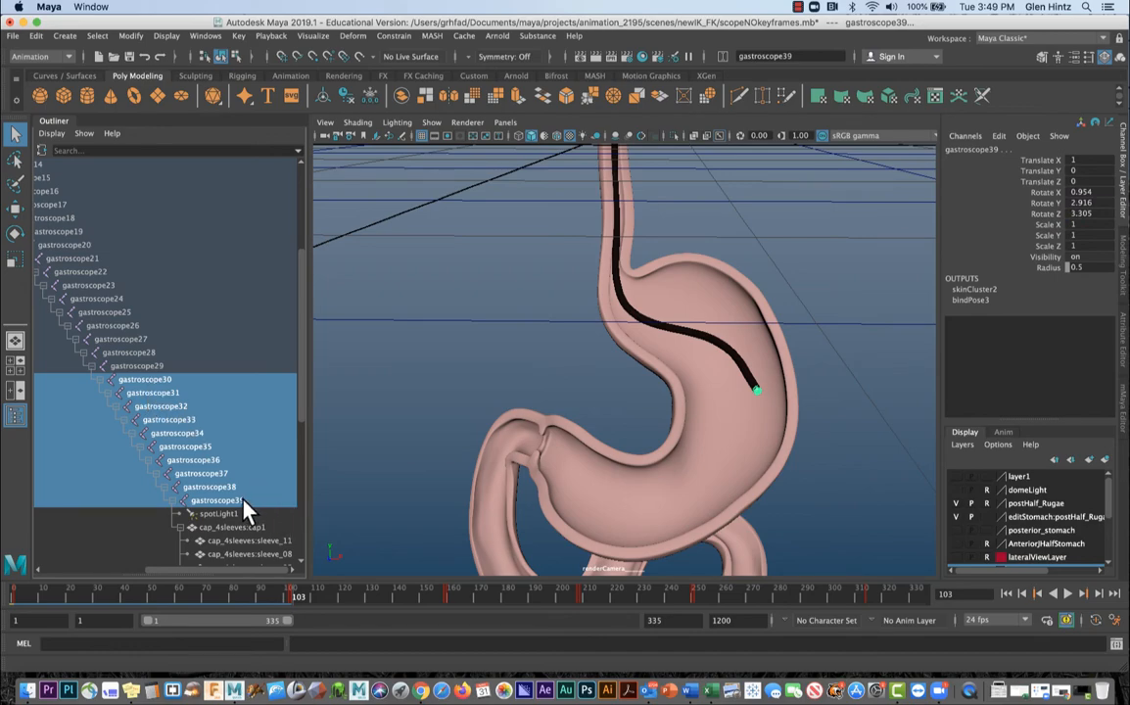
pyautogui.click(431, 123)
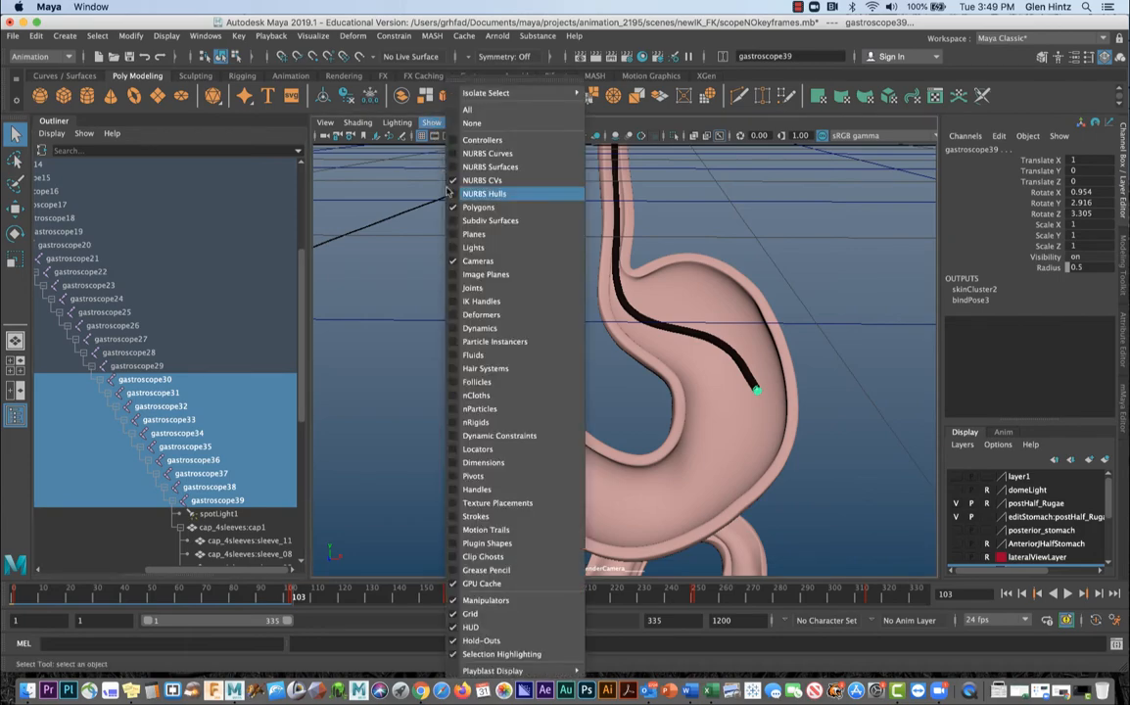
pyautogui.click(470, 287)
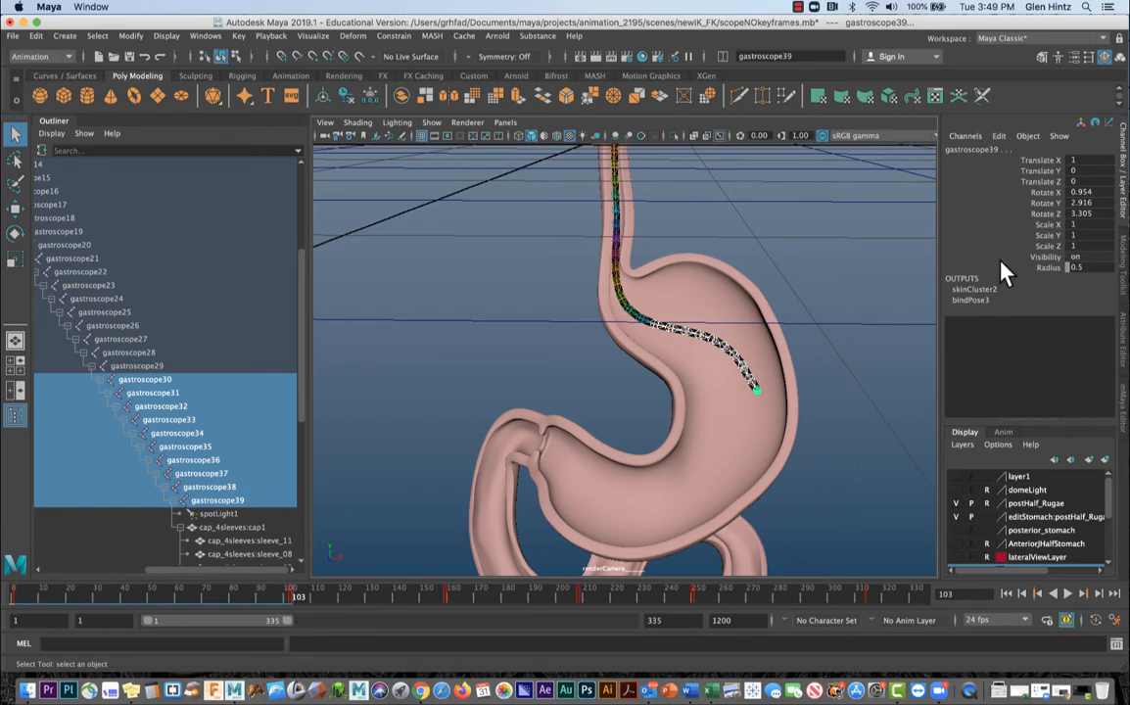
# - Key the selected joints' translate and rotate channels at frame 103 and again at frame 159
pyautogui.moveTo(1045, 163); pyautogui.dragTo(1045, 214)
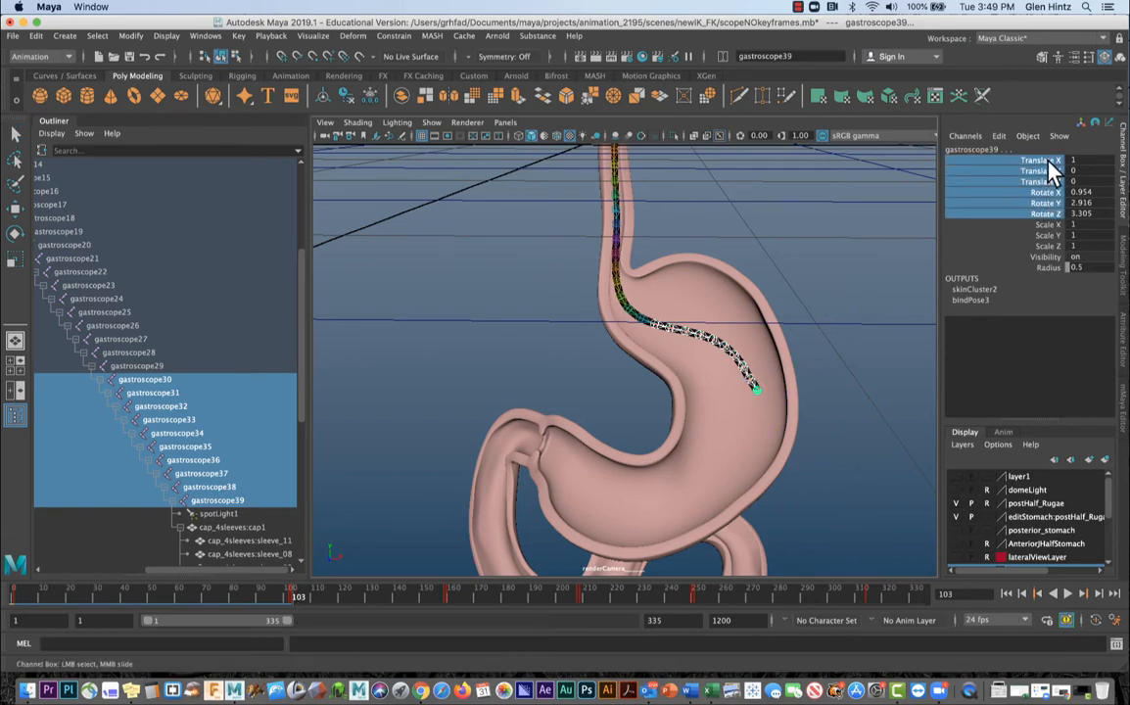
pyautogui.rightClick(1050, 223)
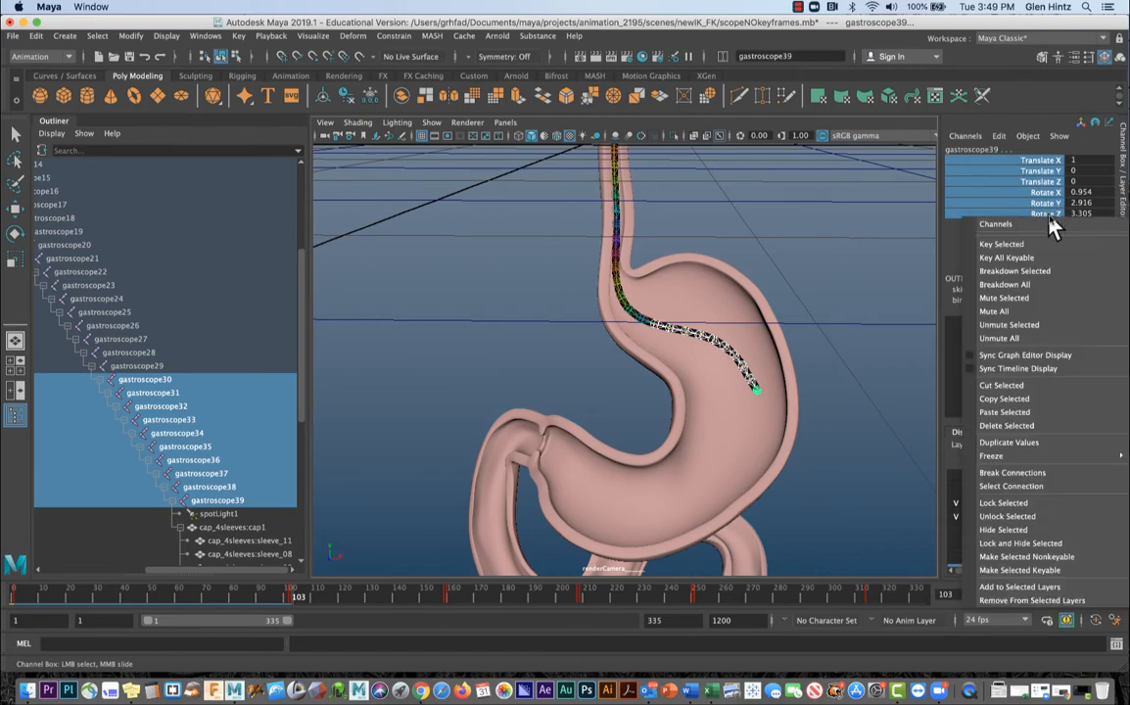
pyautogui.click(1042, 244)
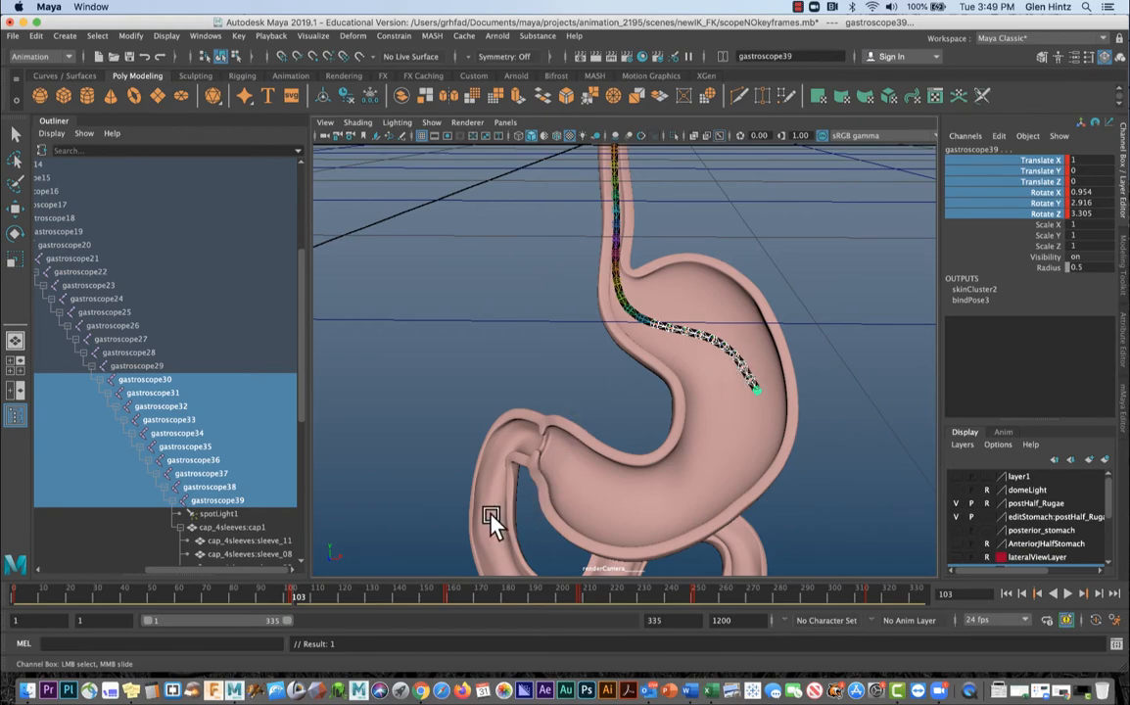
pyautogui.click(1081, 593)
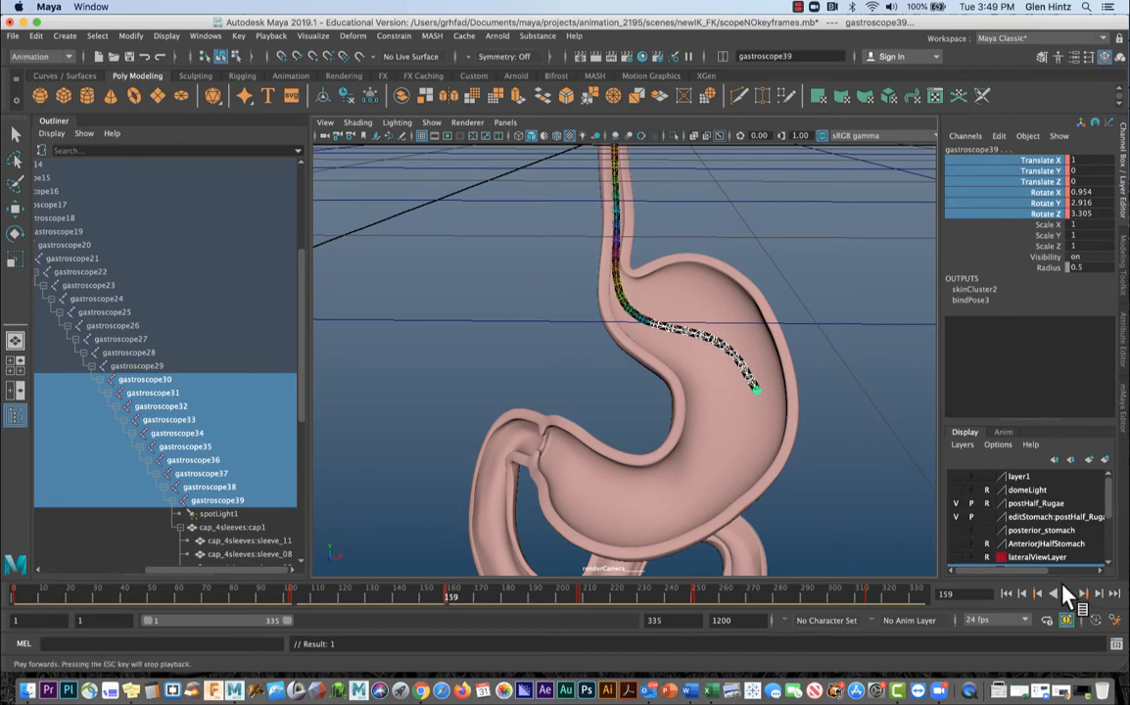
pyautogui.rightClick(989, 190)
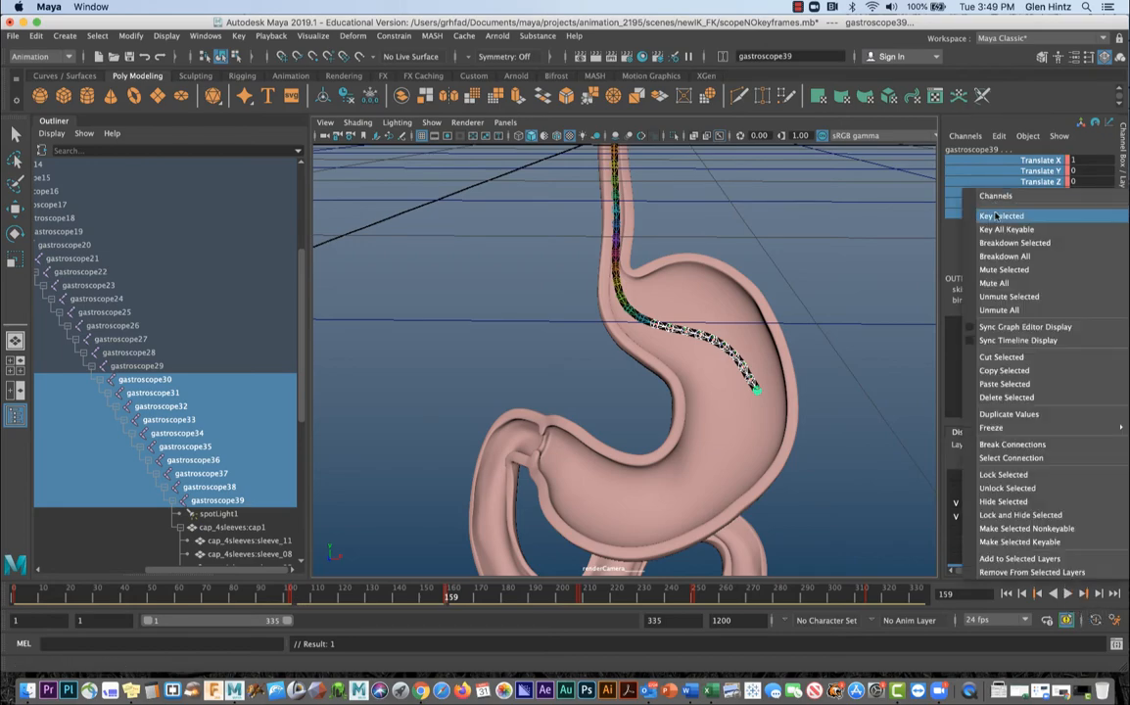
pyautogui.click(995, 214)
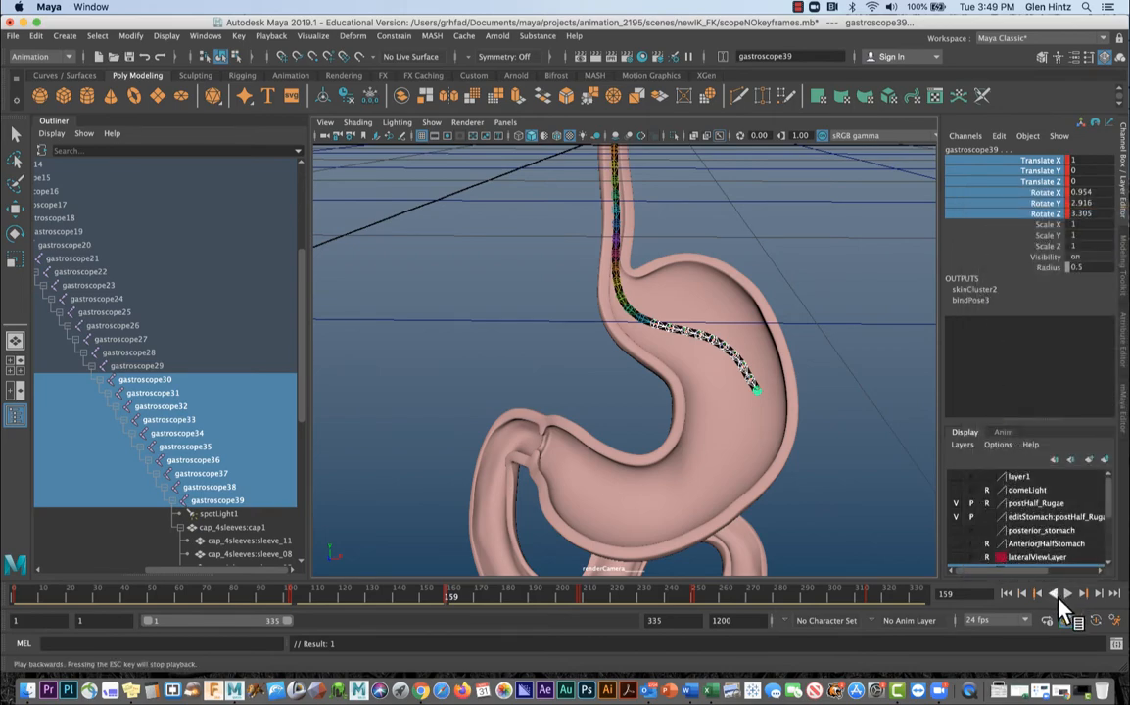
# - At frame 130, bend the selected joints to a Rotate Z of about -3 on gastroscope39, key them, and play on to frame 141
pyautogui.moveTo(450, 602)
pyautogui.mouseDown()
pyautogui.moveTo(341, 604)
pyautogui.moveTo(370, 601)
pyautogui.mouseUp()
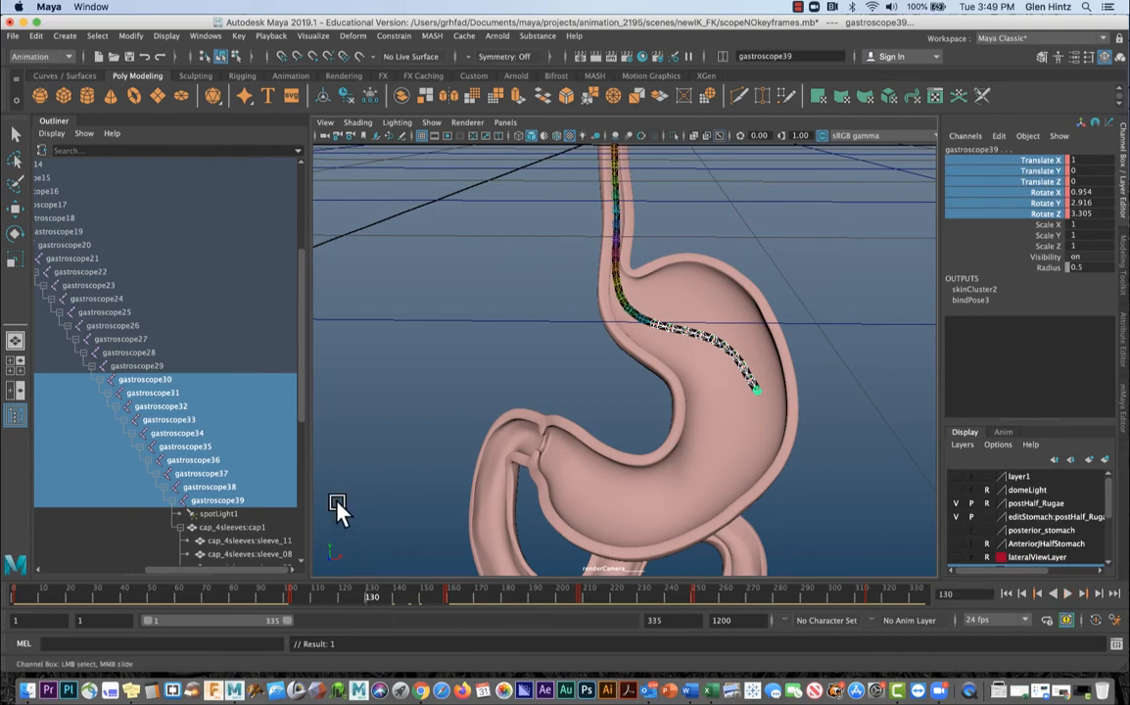
pyautogui.press('e')
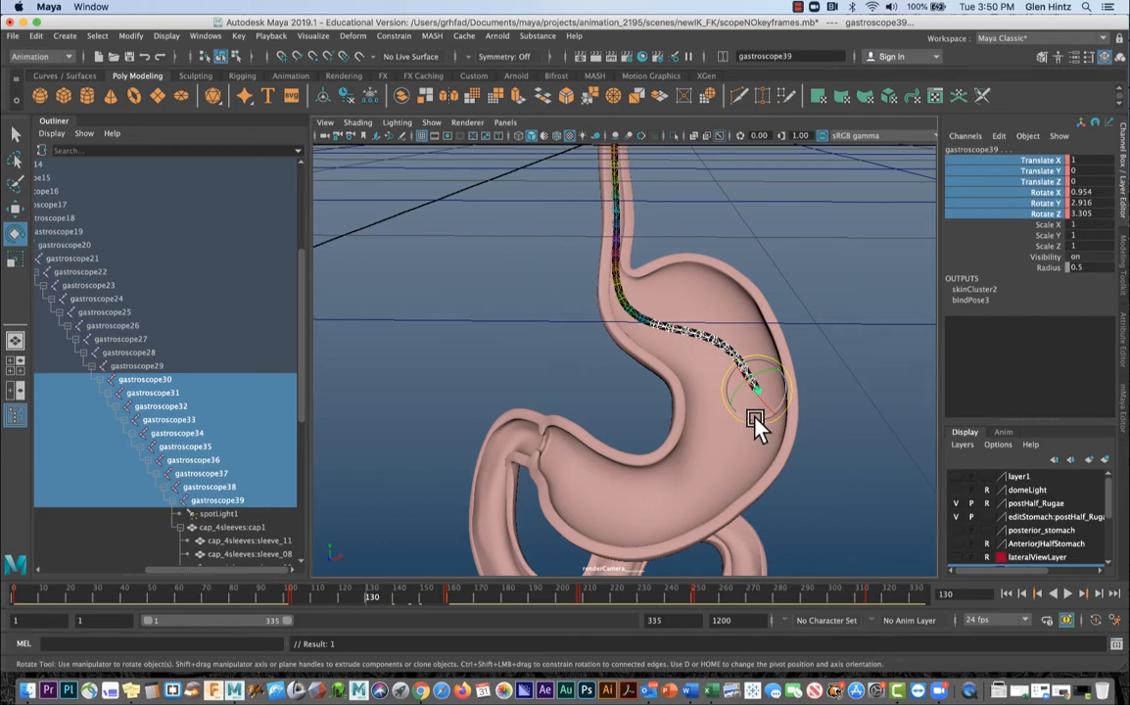
pyautogui.moveTo(756, 423); pyautogui.dragTo(753, 423)
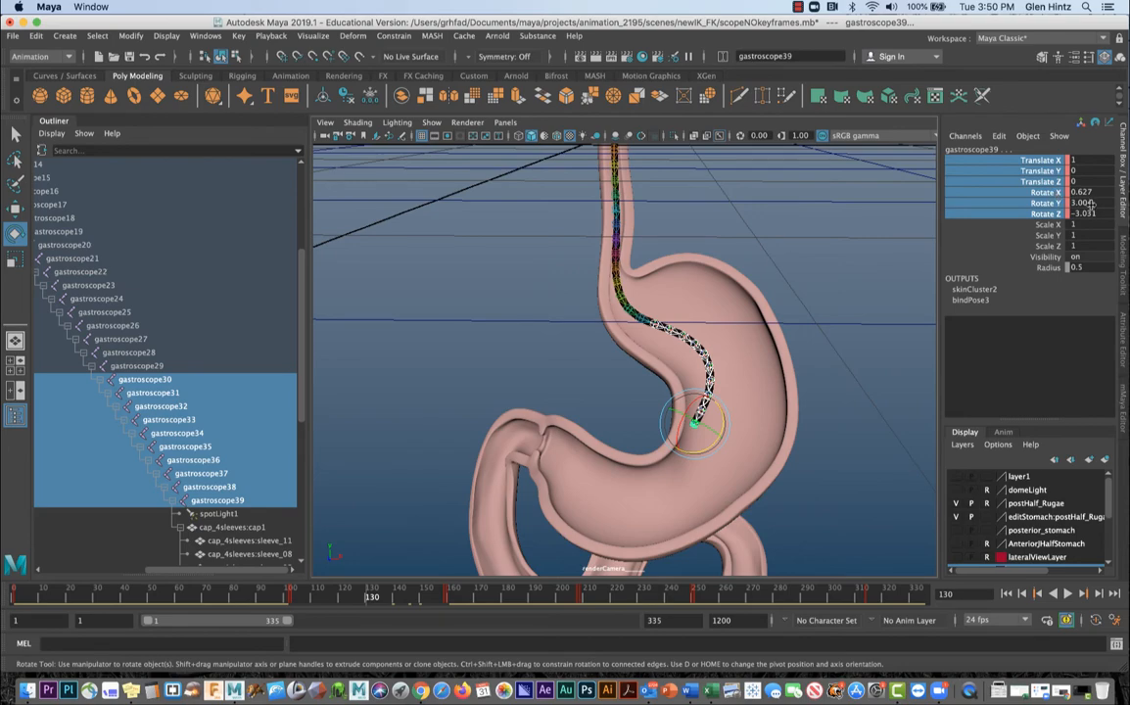
pyautogui.rightClick(1040, 213)
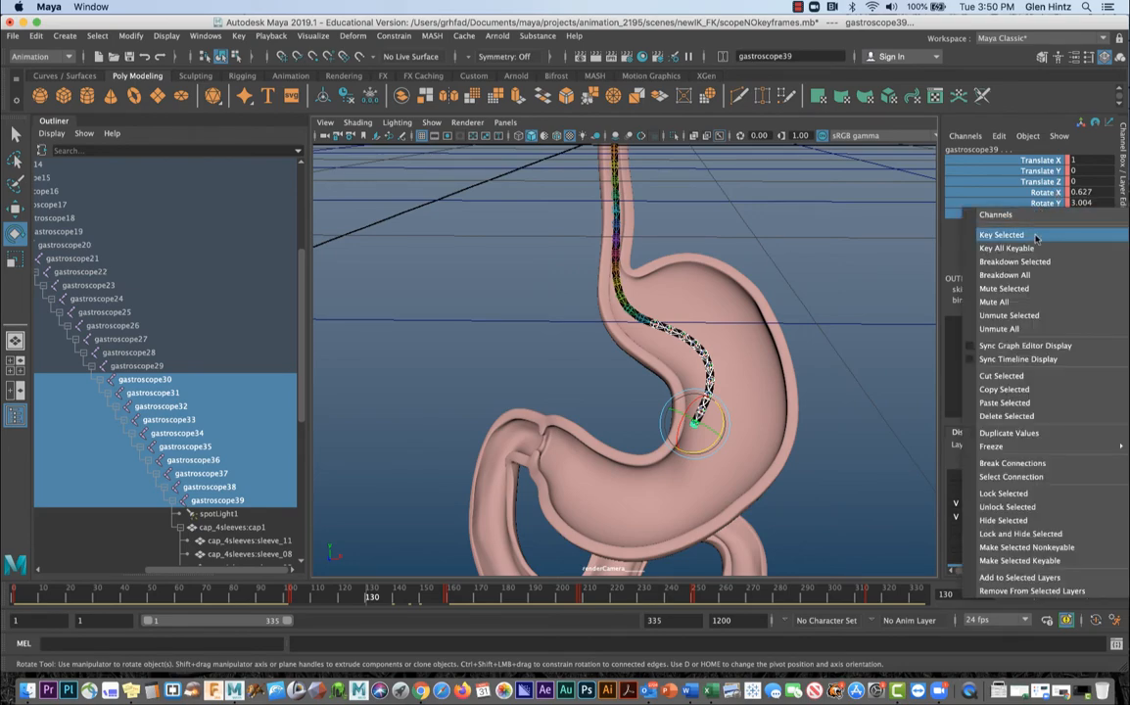
pyautogui.click(1040, 238)
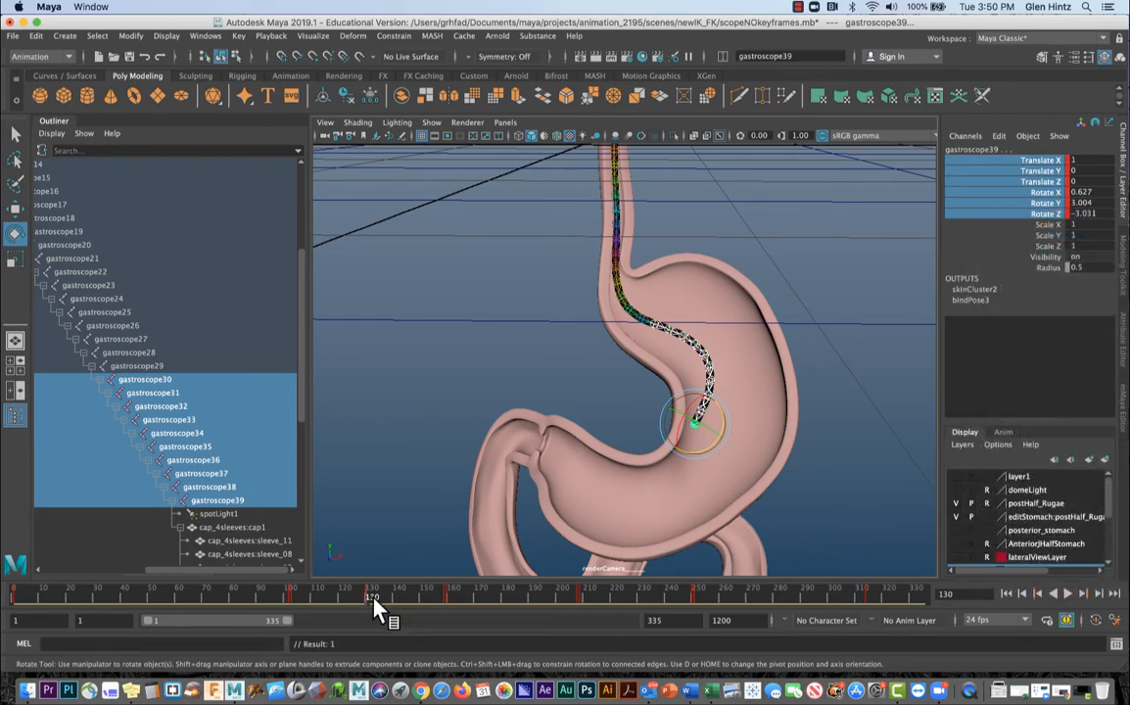
pyautogui.hotkey('alt', 'v')
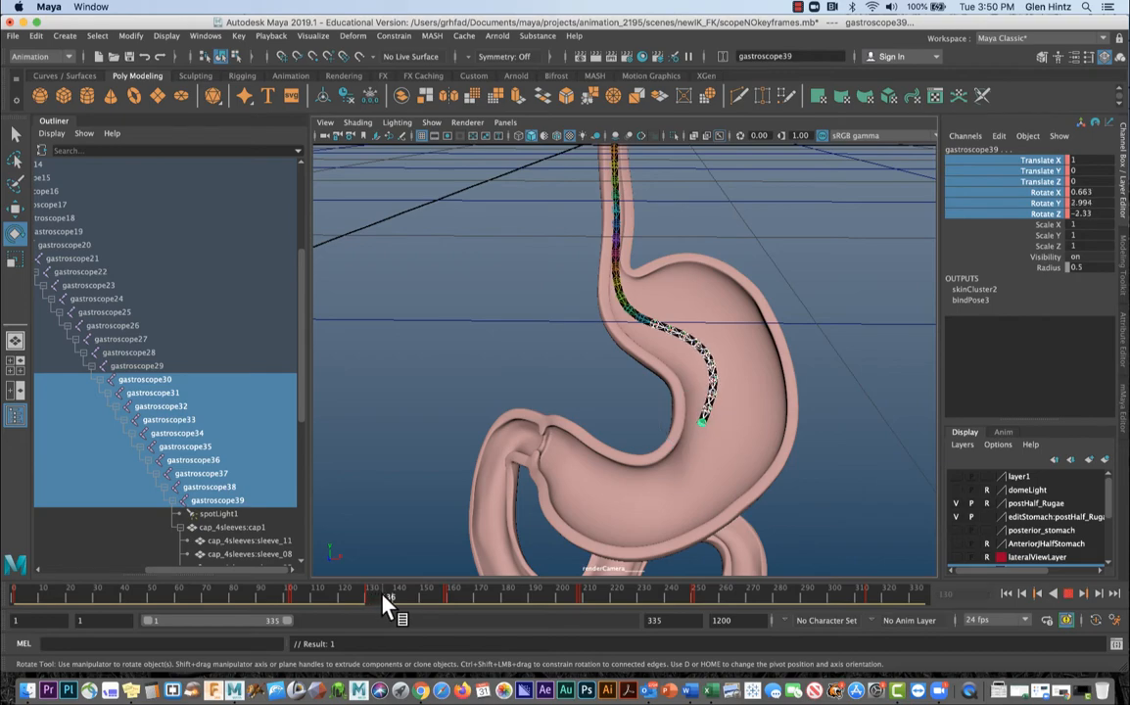
pyautogui.hotkey('alt', 'v')
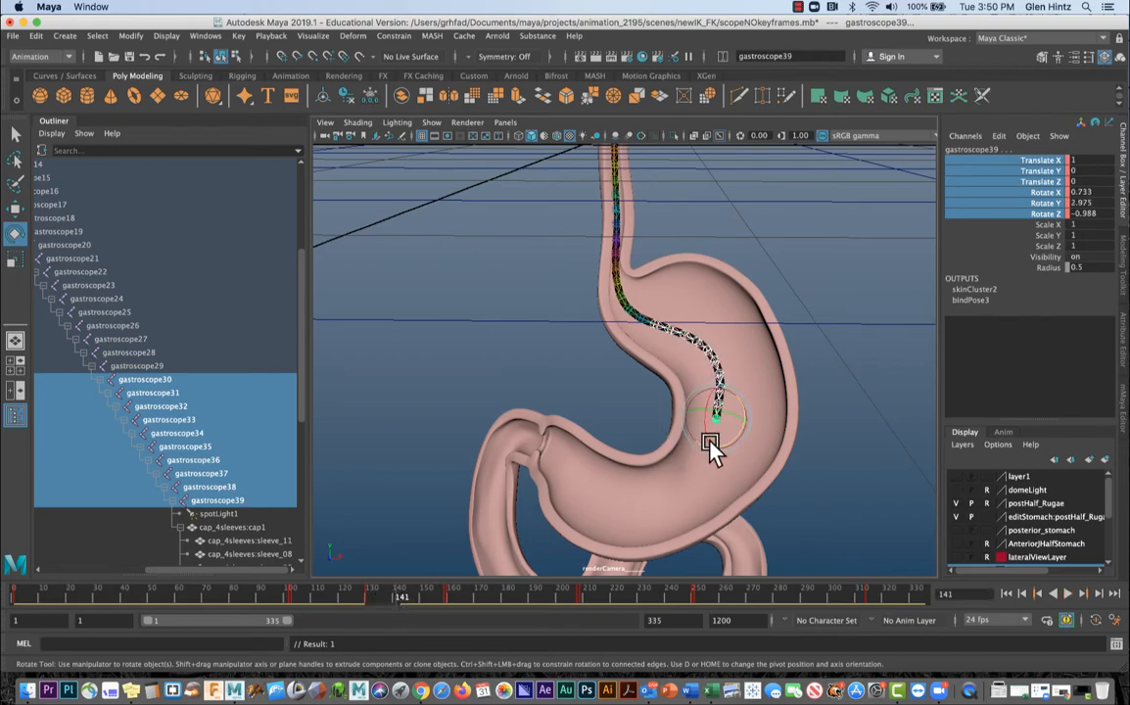
pyautogui.moveTo(711, 448); pyautogui.dragTo(709, 447)
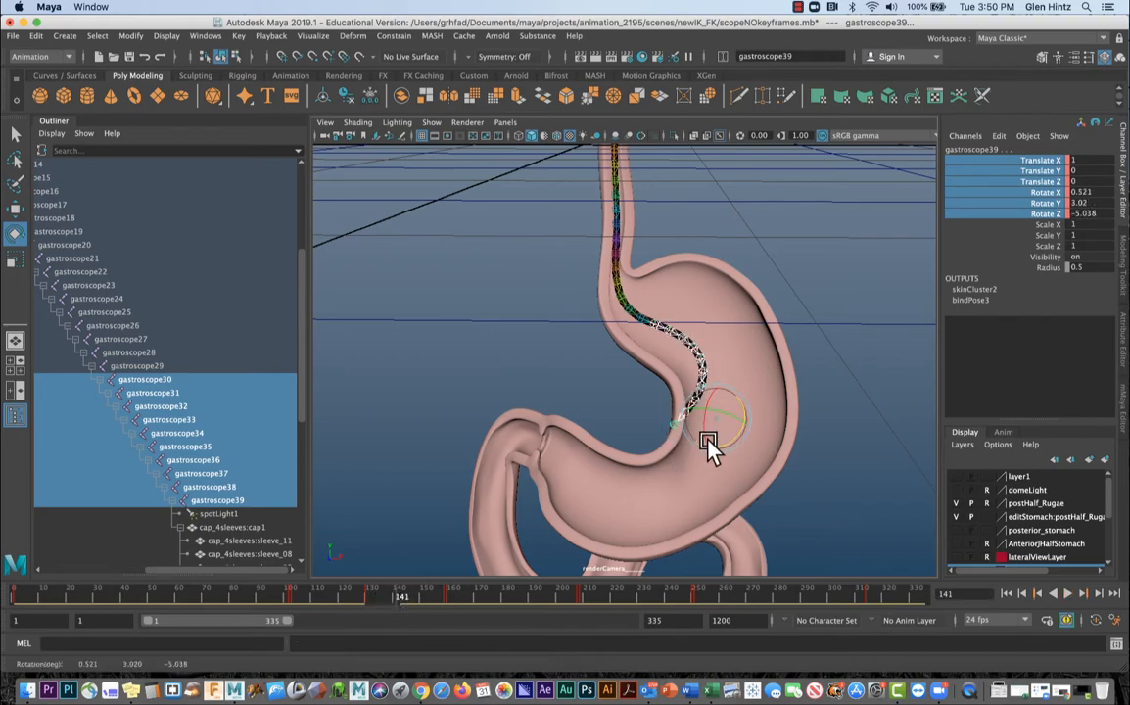
pyautogui.press('z')
pyautogui.press('z')
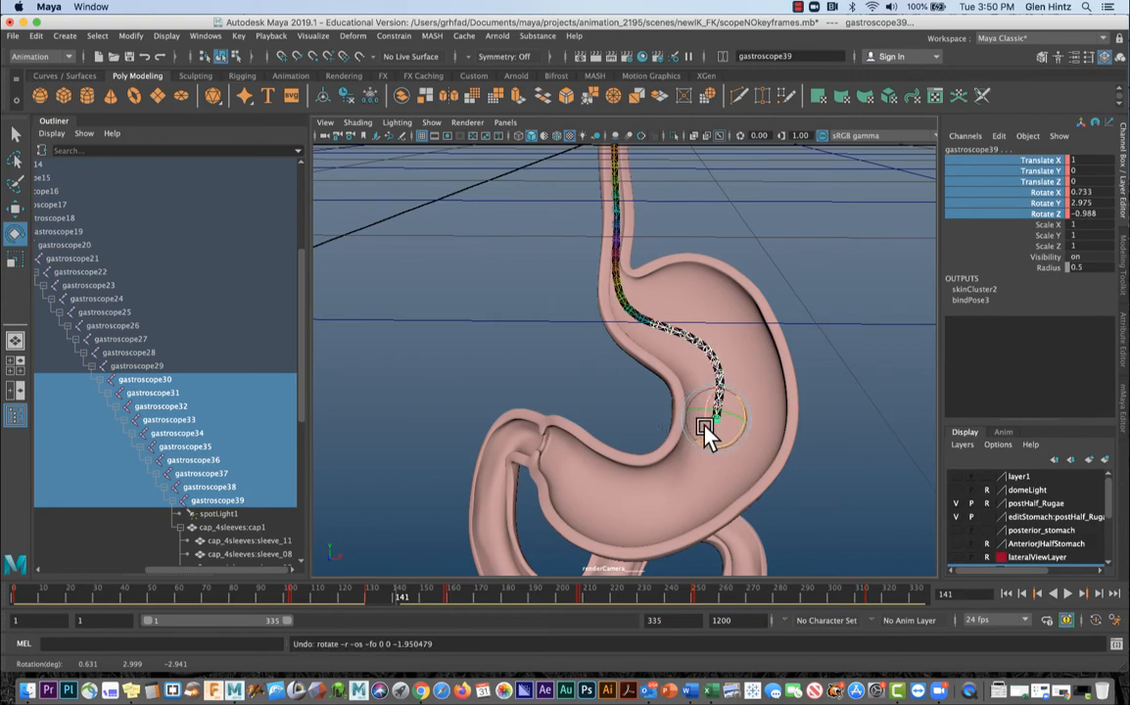
# - Rotate the selected joints to a Rotate X of about -5.8 on gastroscope39 and key their translate and rotate channels at frame 141
pyautogui.moveTo(706, 431); pyautogui.dragTo(705, 428)
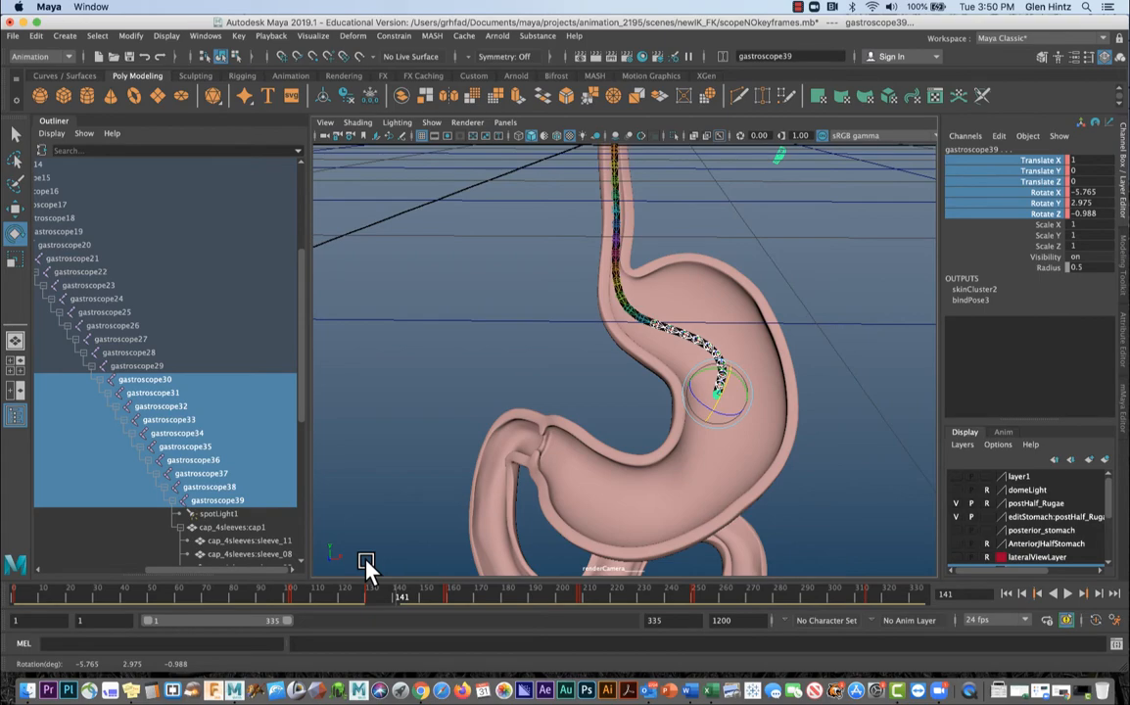
pyautogui.rightClick(1016, 194)
pyautogui.click(1018, 235)
# - Review the scope's motion from frame 141 past frame 160 to frame 213, and return to the key at frame 209
pyautogui.moveTo(395, 600); pyautogui.dragTo(448, 609)
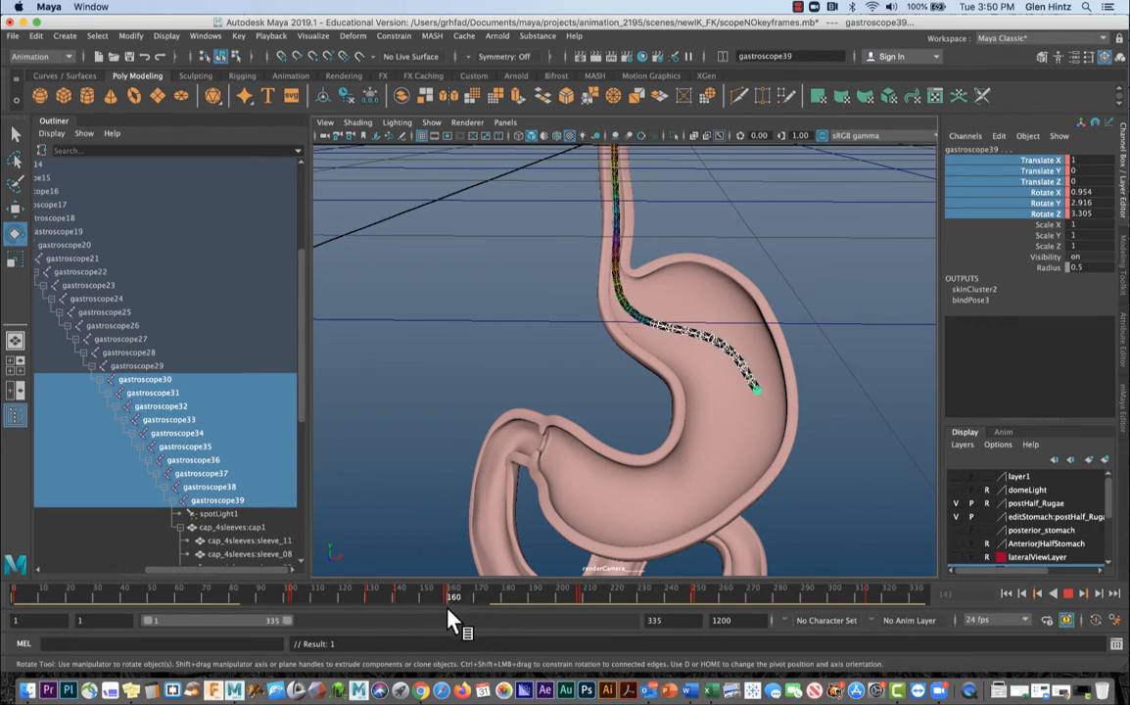
pyautogui.moveTo(448, 607); pyautogui.dragTo(589, 615)
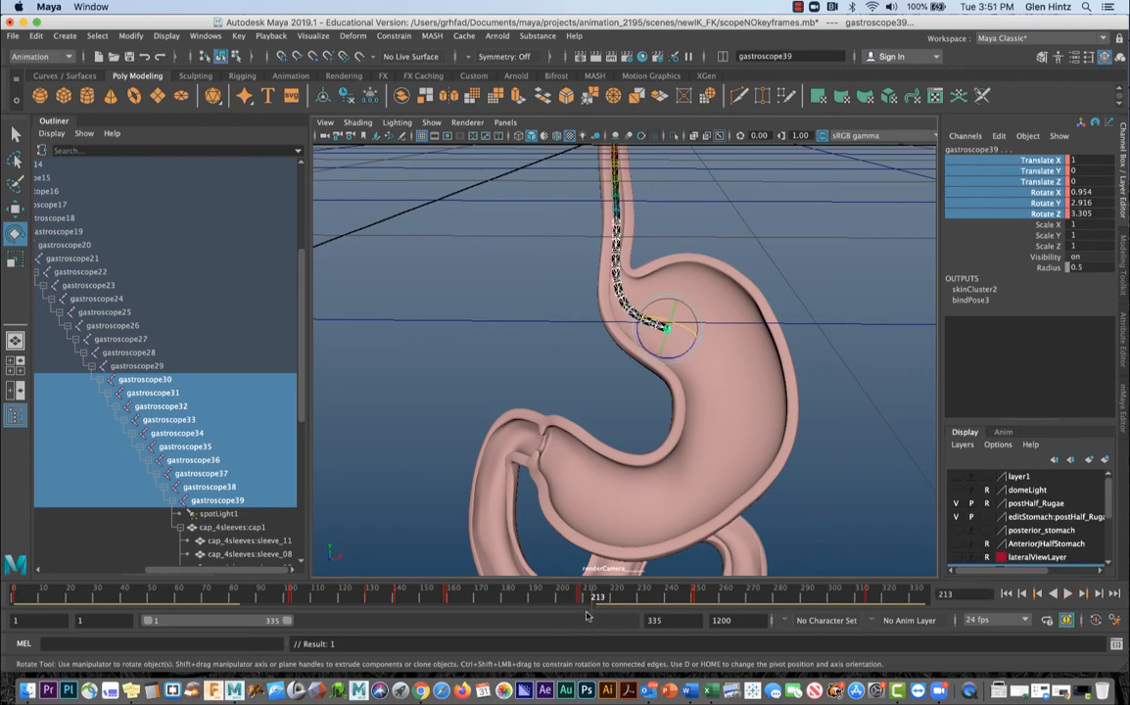
pyautogui.click(1038, 593)
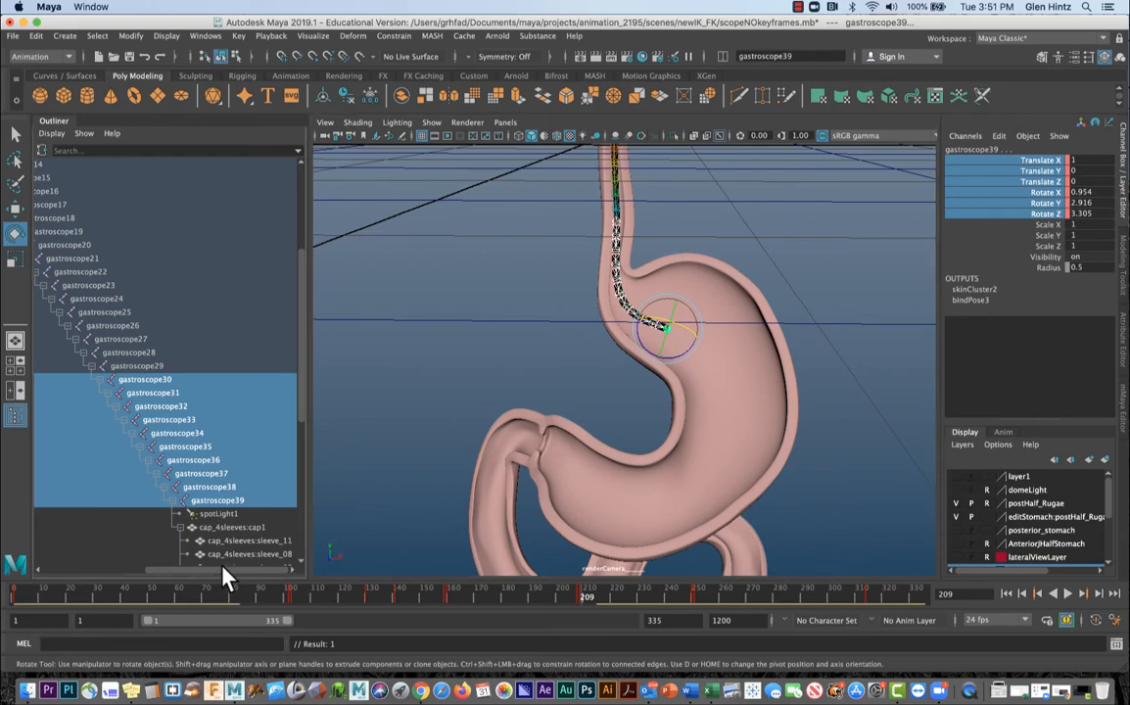
# - Select ikHandle_Gastroscope and set an IK/FK key on it at frame 209
pyautogui.moveTo(221, 570); pyautogui.dragTo(79, 557)
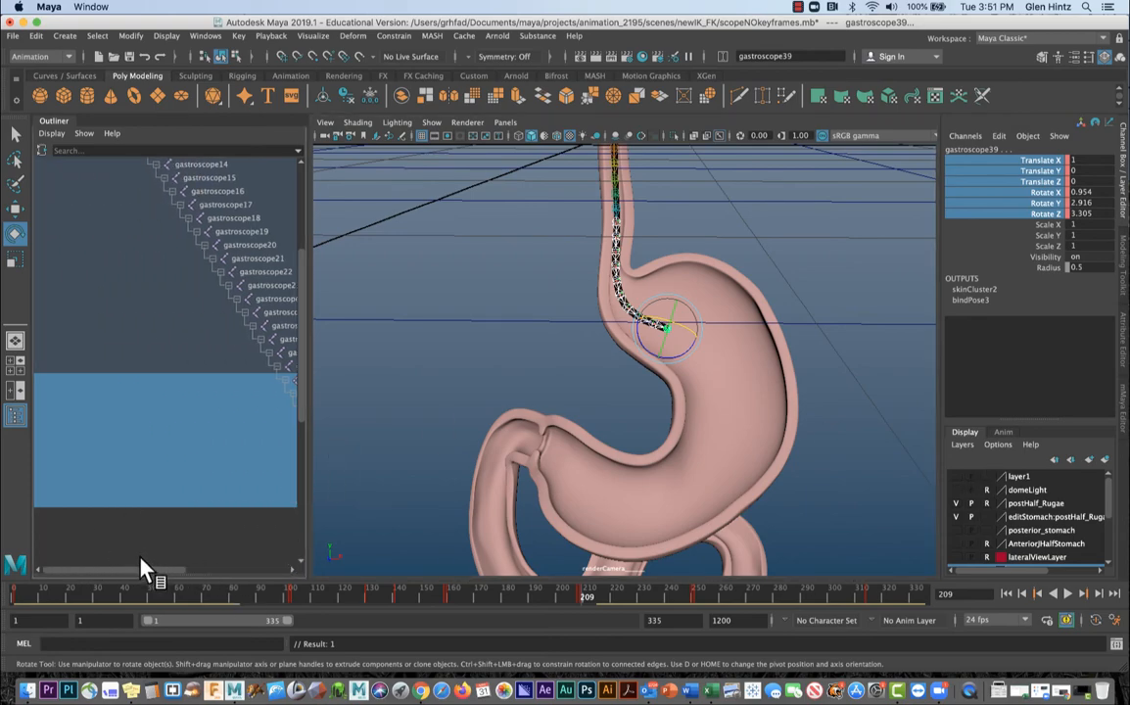
pyautogui.scroll(-3, 162, 538)
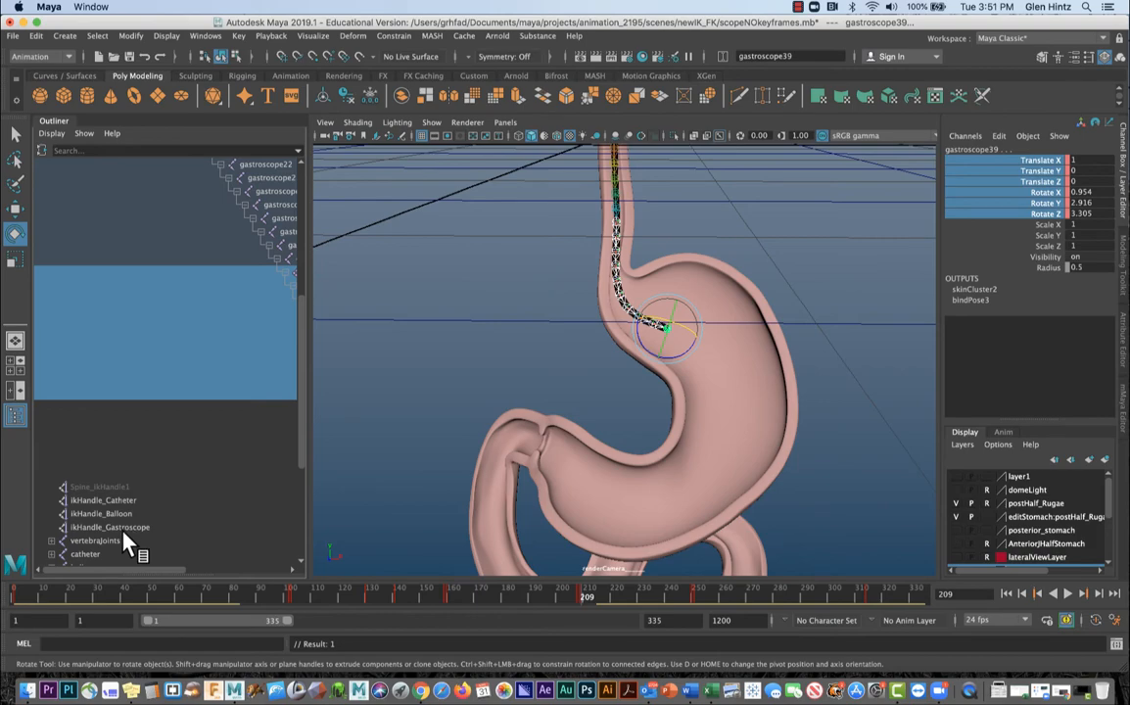
pyautogui.click(124, 529)
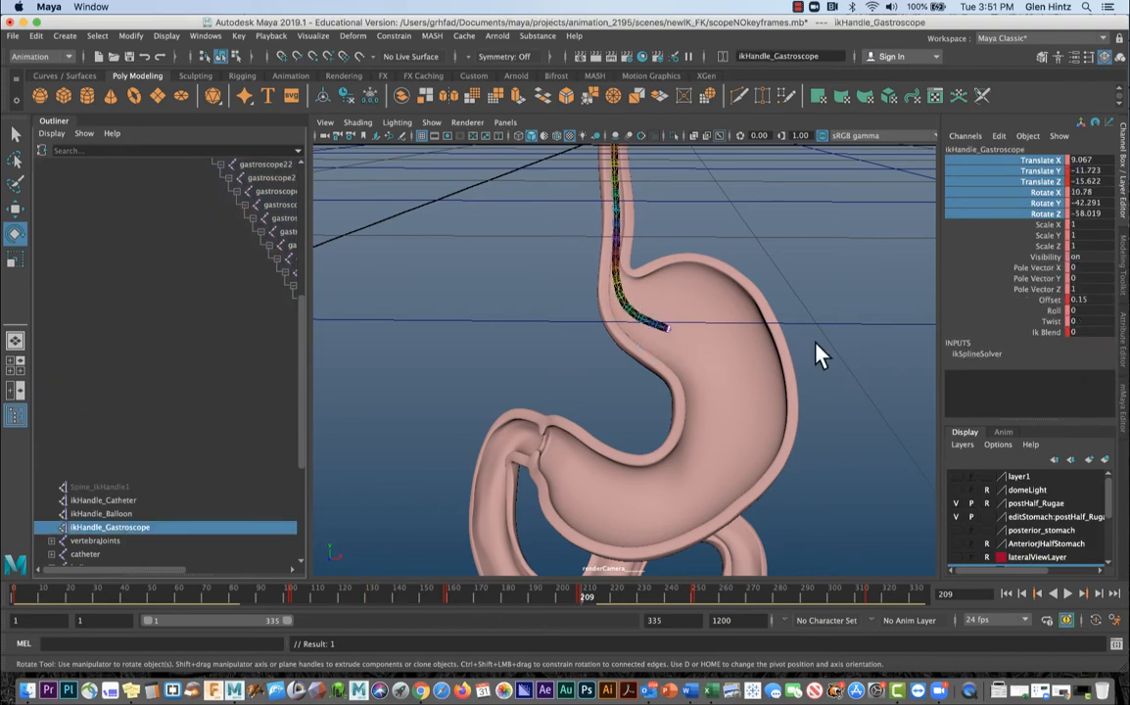
pyautogui.click(238, 36)
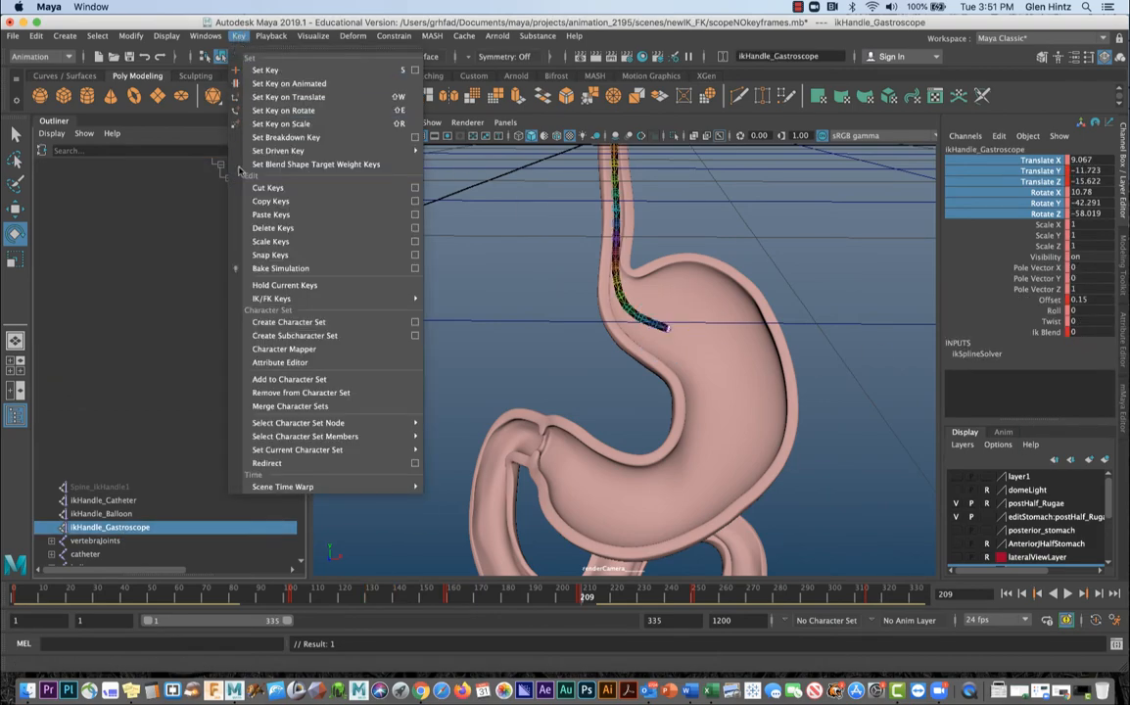
pyautogui.moveTo(343, 298)
pyautogui.click(473, 310)
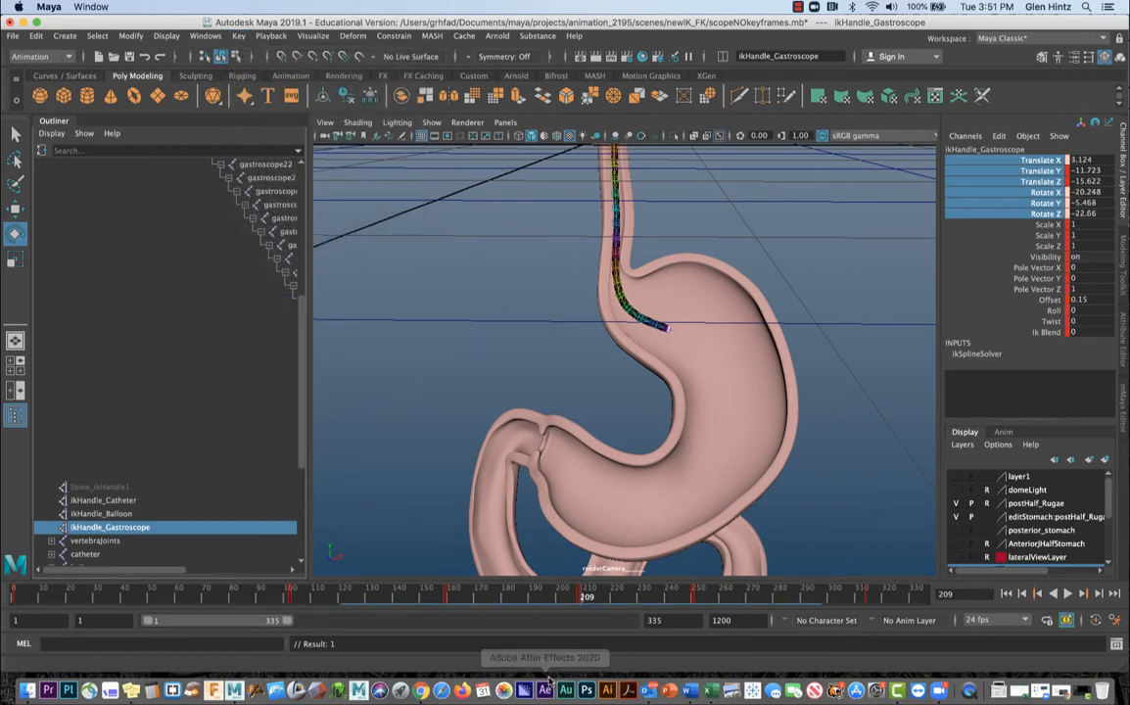
# - Select joints gastroscope34 through gastroscope39 in the Outliner and key their translate and rotate channels at frame 209
pyautogui.moveTo(142, 576); pyautogui.dragTo(247, 586)
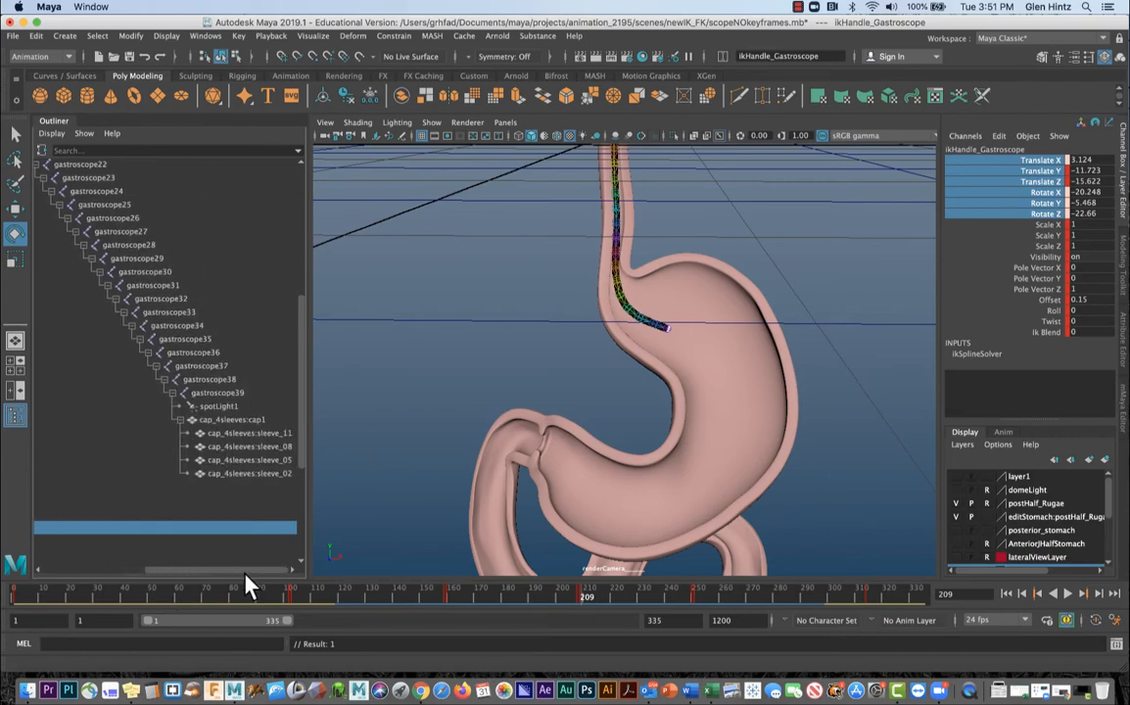
pyautogui.click(190, 326)
pyautogui.click(194, 341)
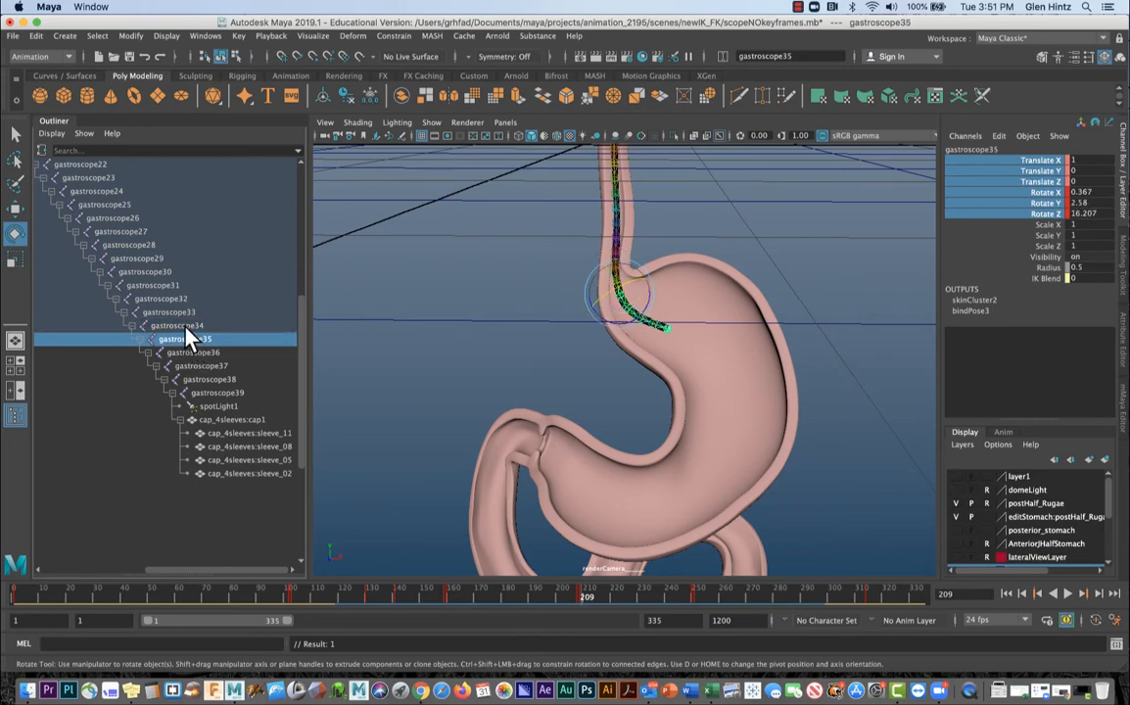
pyautogui.click(186, 327)
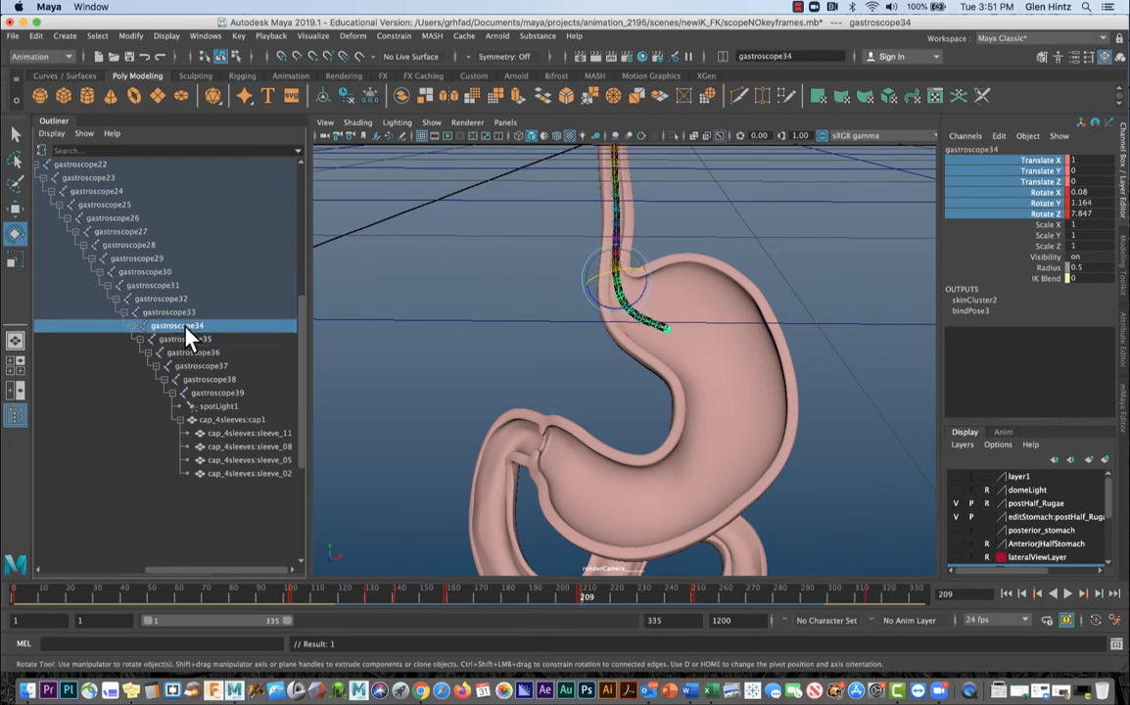
pyautogui.keyDown('shift'); pyautogui.click(228, 394); pyautogui.keyUp('shift')
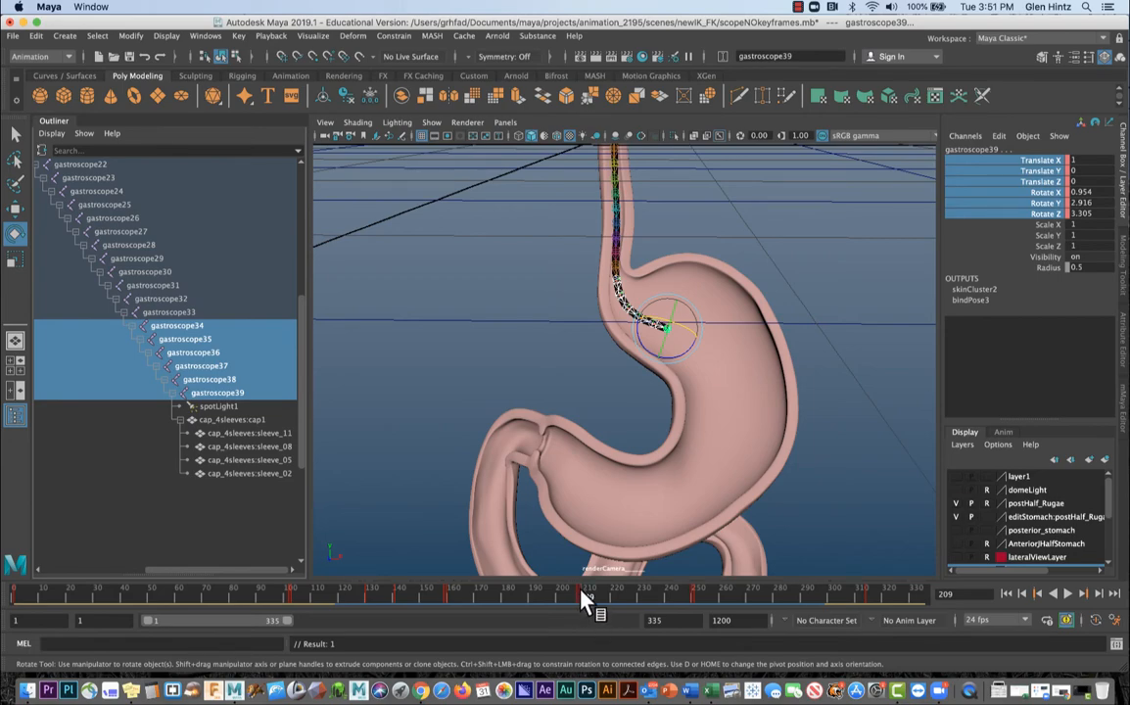
pyautogui.rightClick(1059, 242)
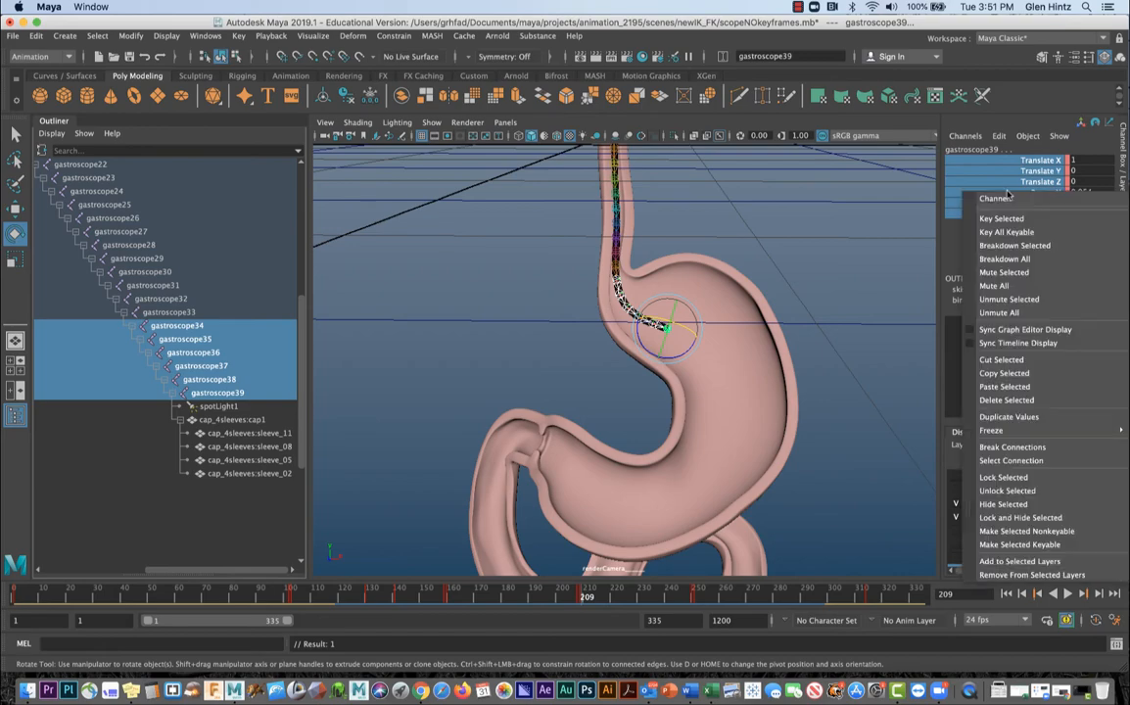
pyautogui.click(1013, 219)
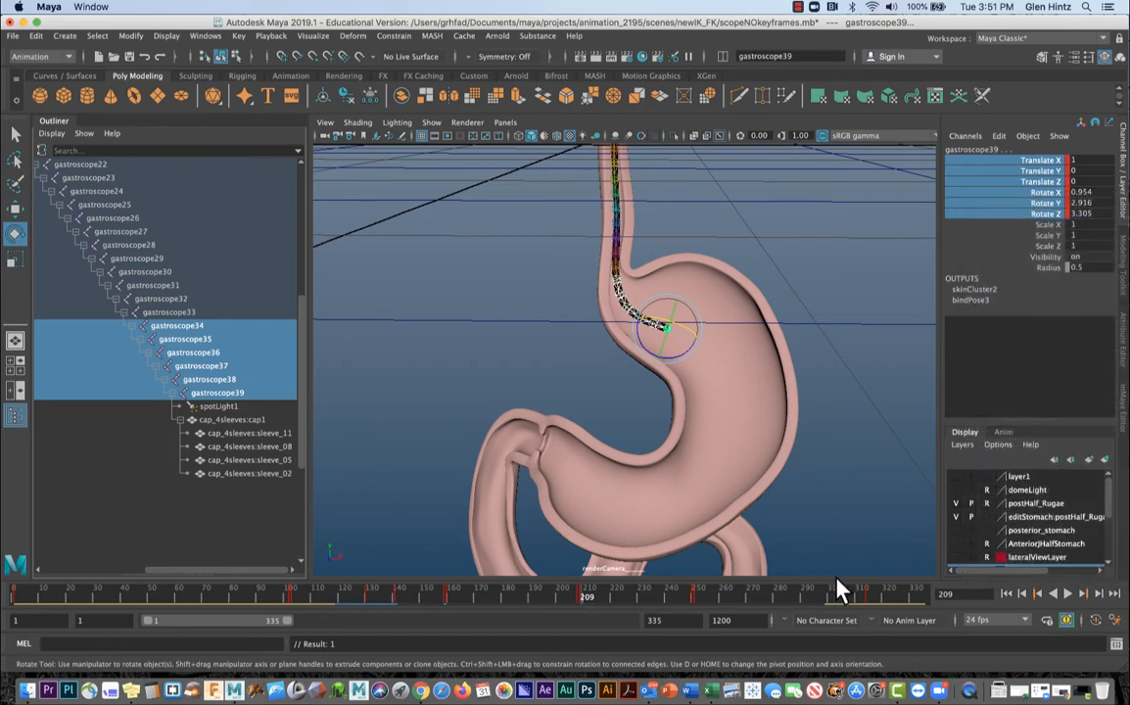
# - Go to the key at frame 250 and key the selected joints' translate and rotate channels there
pyautogui.click(1083, 595)
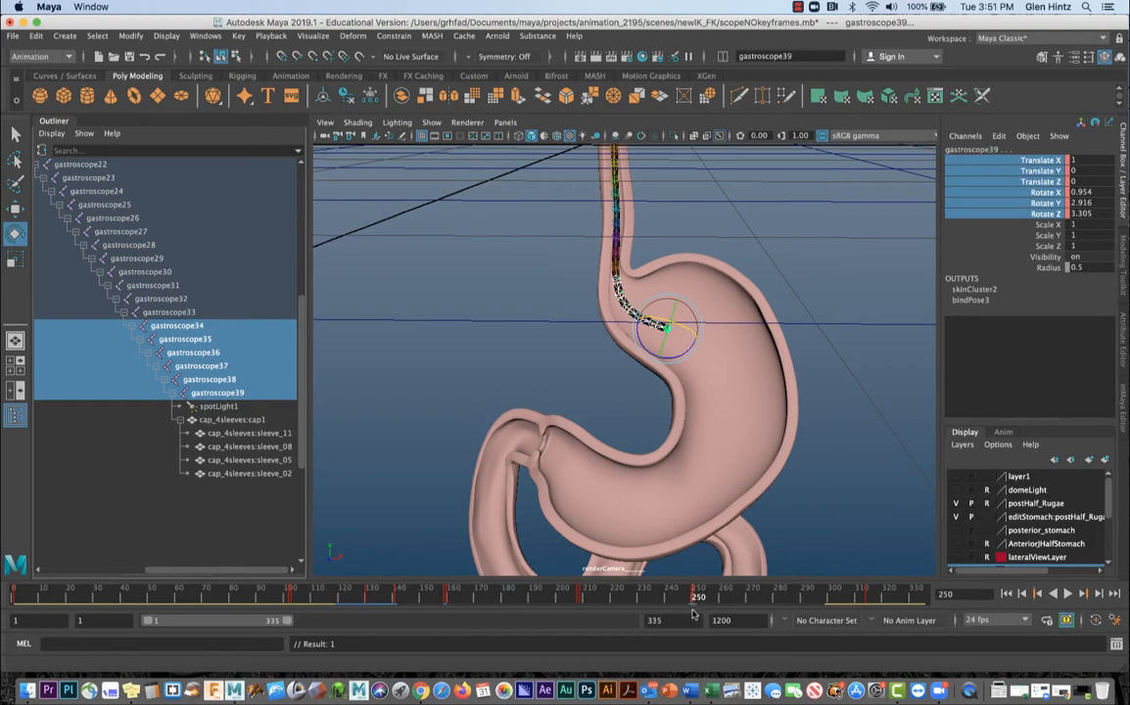
pyautogui.rightClick(979, 188)
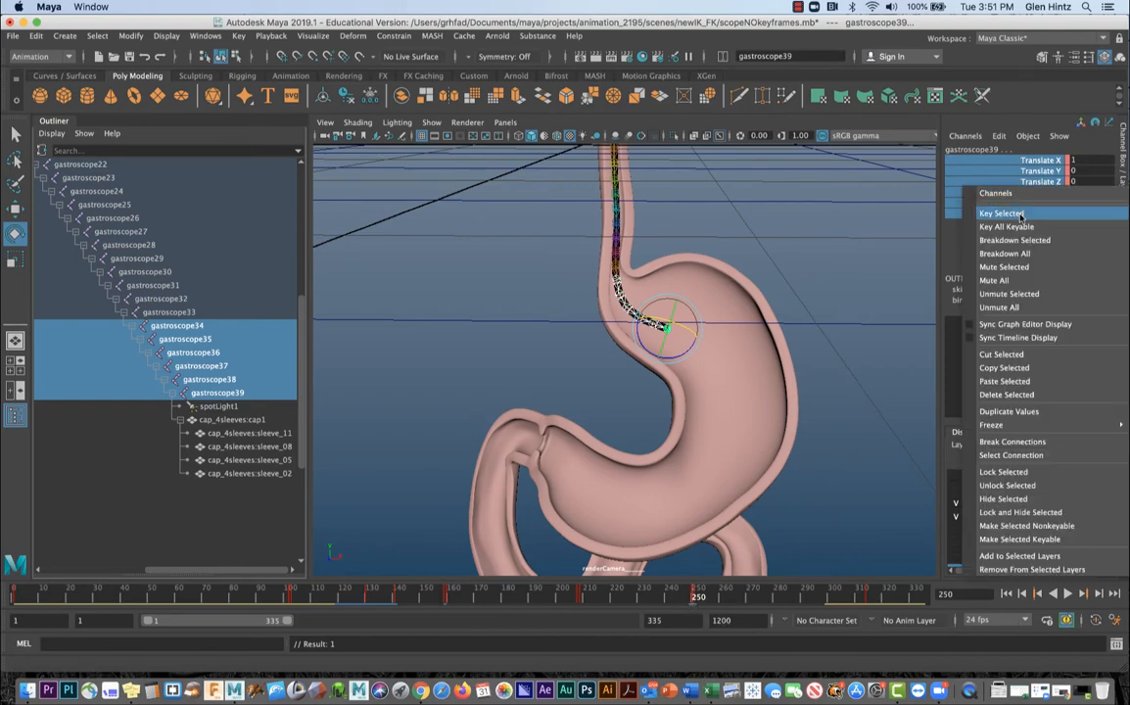
pyautogui.click(1021, 213)
# - At frame 226, rotate the selected joints to about 14.2, 2.7, 14.9 on gastroscope39 and key their translate and rotate channels
pyautogui.moveTo(649, 592); pyautogui.dragTo(625, 596)
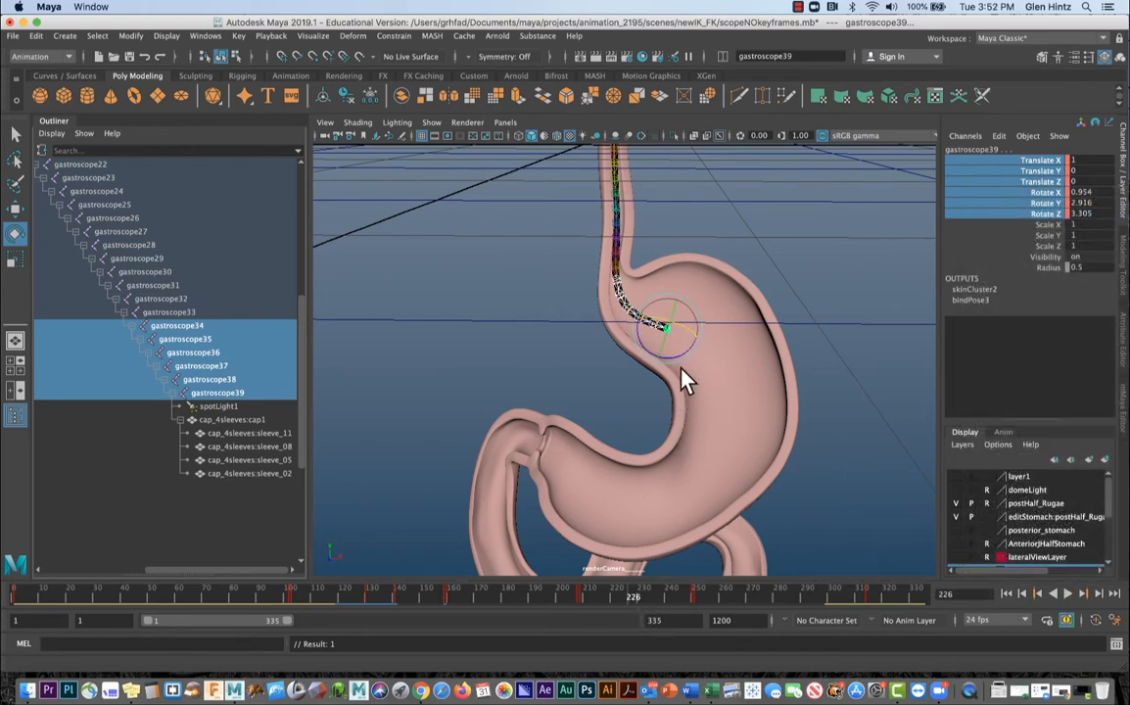
pyautogui.moveTo(670, 355); pyautogui.dragTo(673, 356)
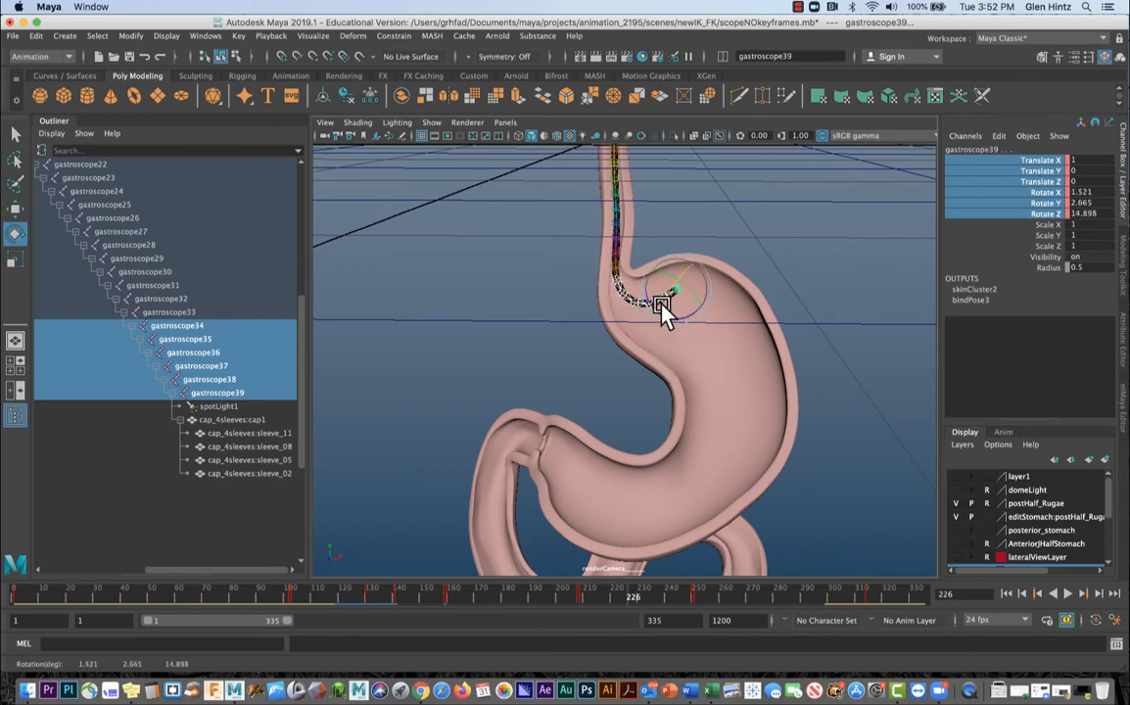
pyautogui.moveTo(661, 306); pyautogui.dragTo(661, 303)
pyautogui.hotkey('ctrl', 'z')
pyautogui.moveTo(682, 278); pyautogui.dragTo(688, 279)
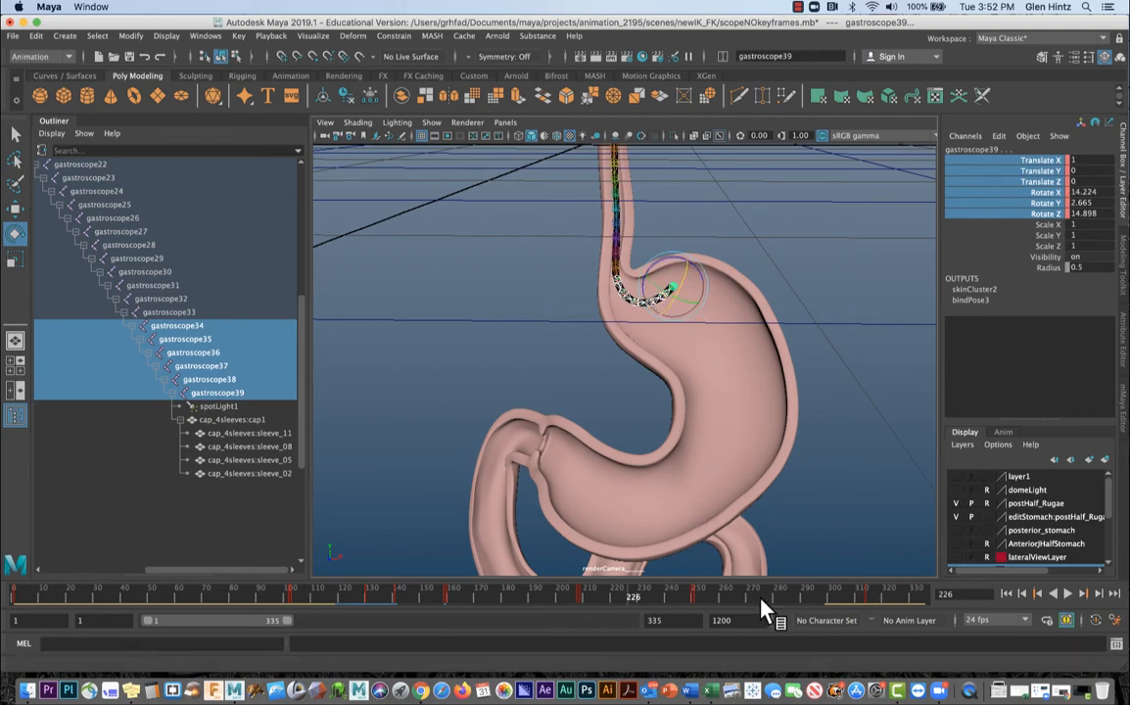
pyautogui.rightClick(1017, 228)
pyautogui.click(1009, 221)
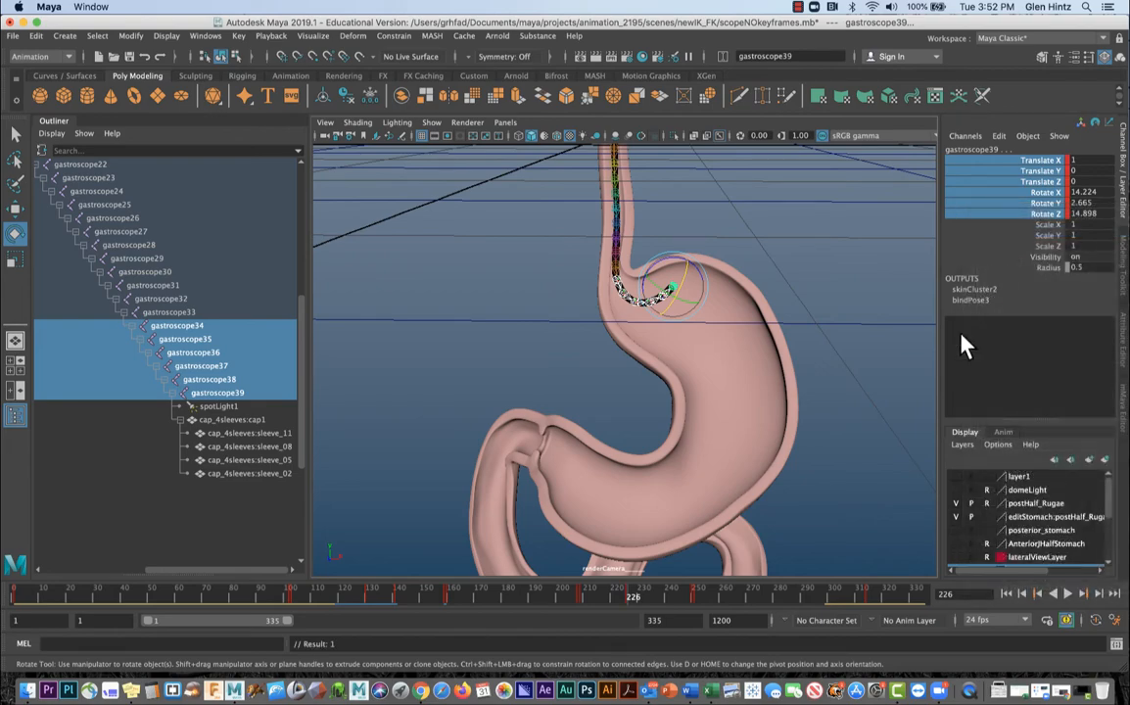
# - Play back the scope animation from frame 1 to review the tip's motion, and return to the first frame
pyautogui.hotkey('alt', 'v')
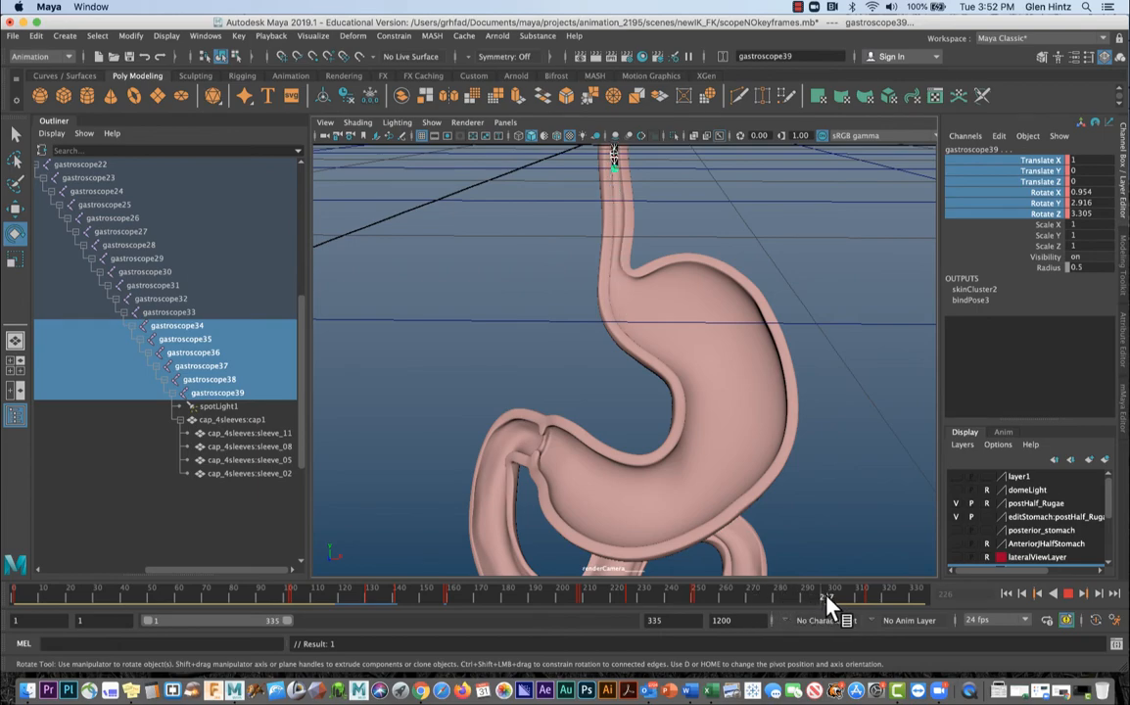
pyautogui.click(1005, 594)
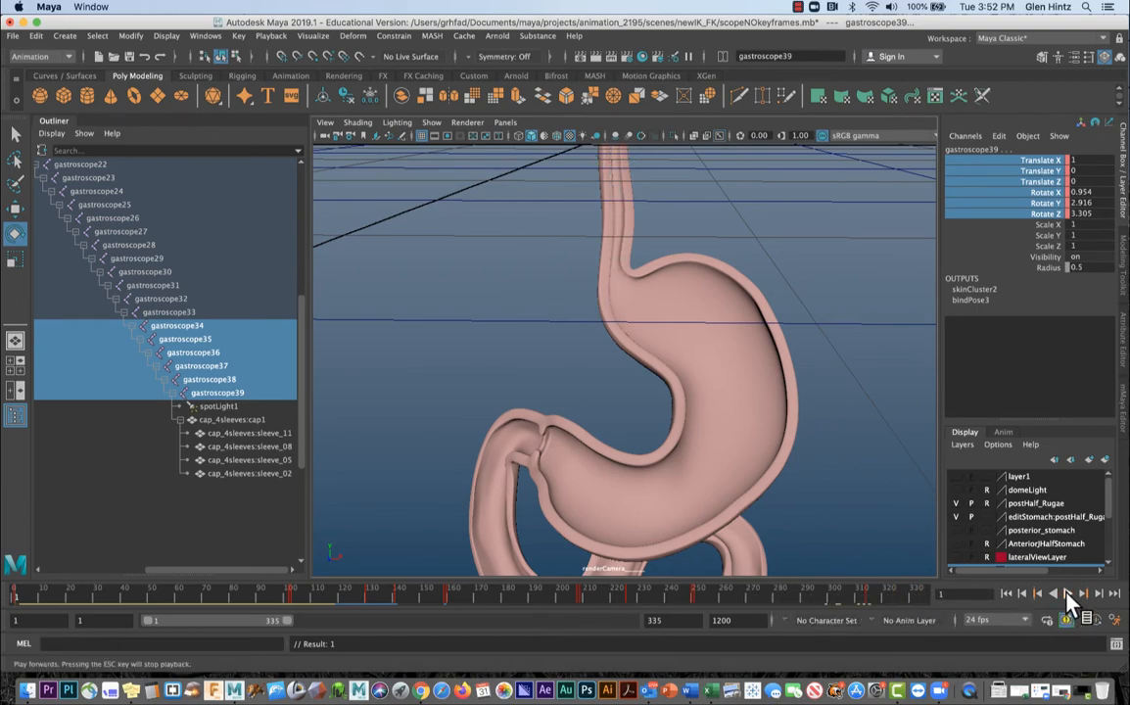
pyautogui.click(1069, 595)
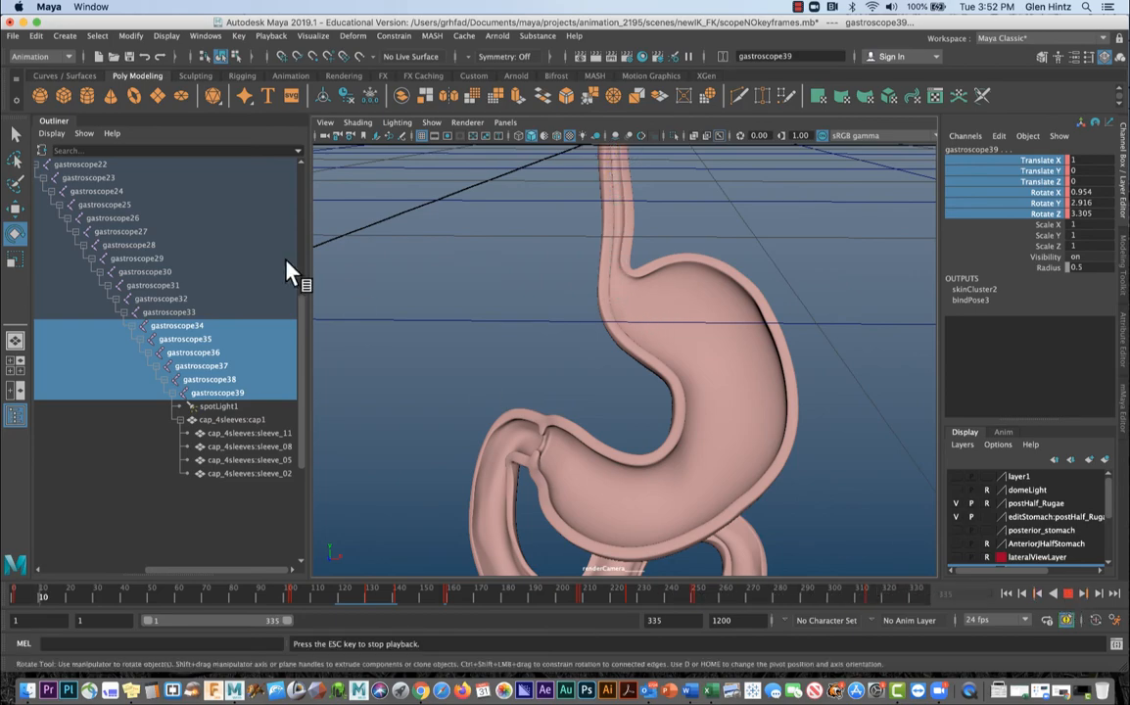
pyautogui.click(12, 33)
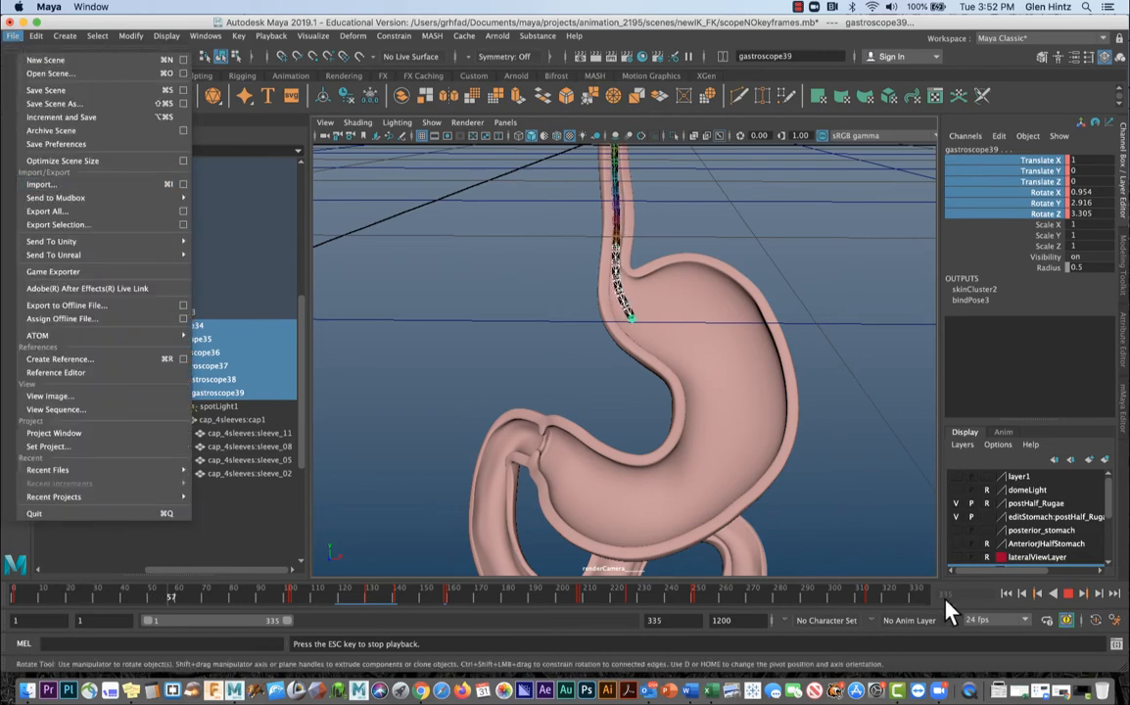
pyautogui.click(1048, 607)
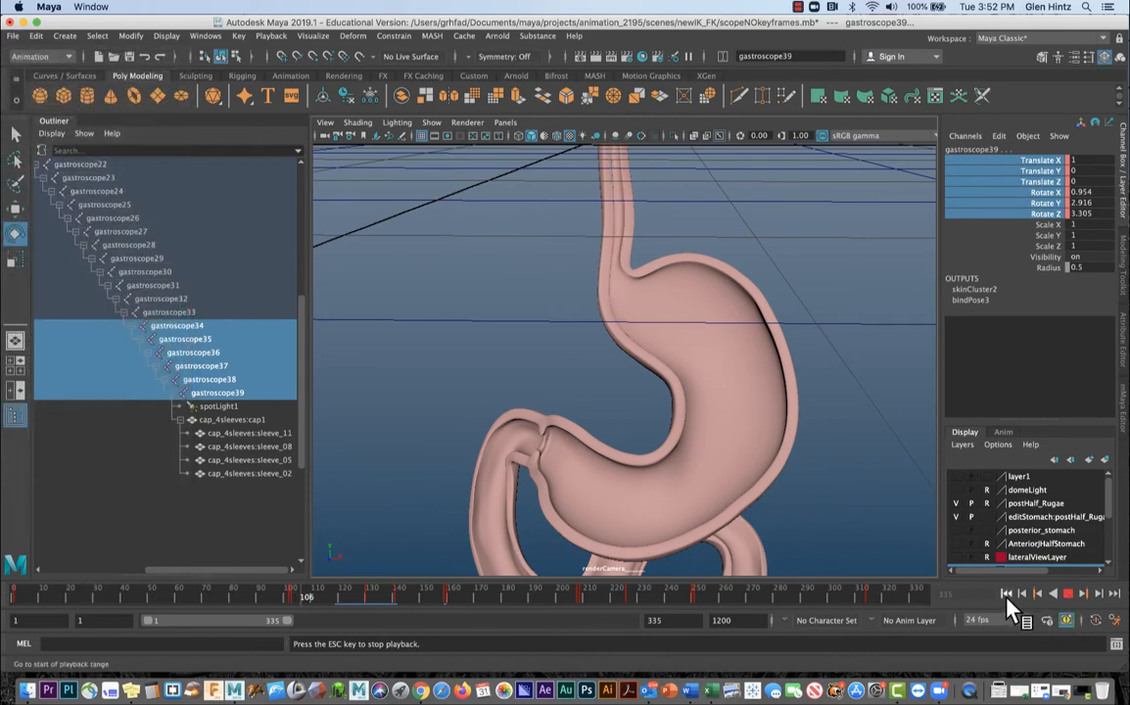
pyautogui.click(1067, 594)
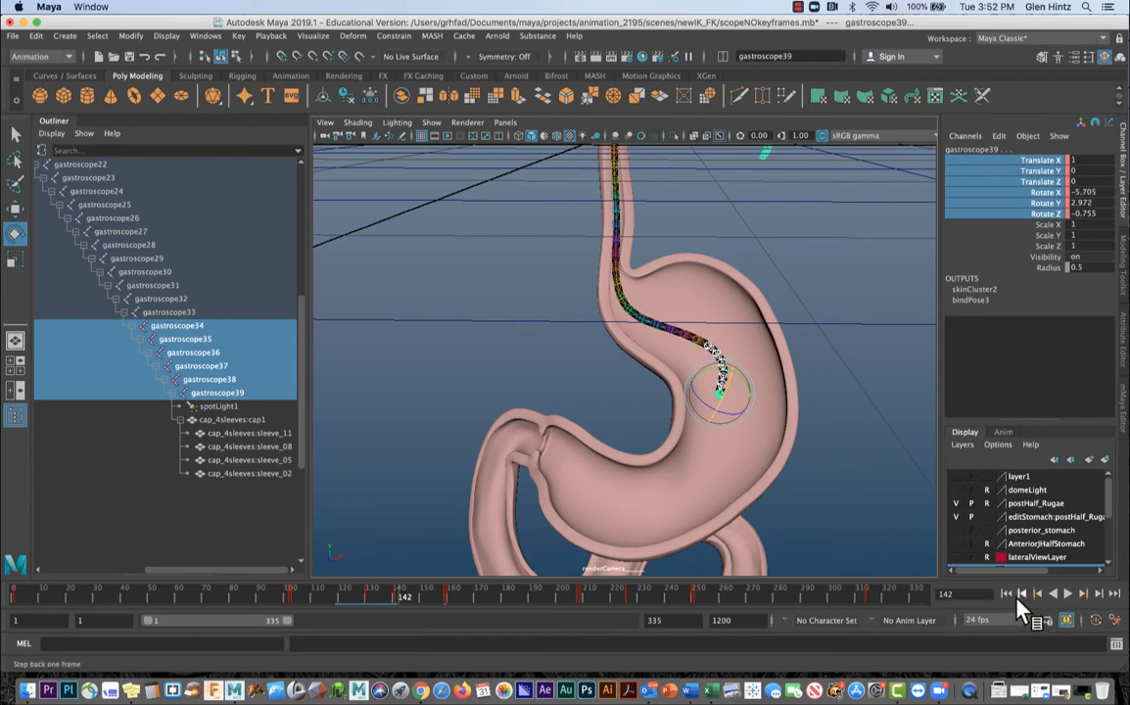
pyautogui.click(1008, 594)
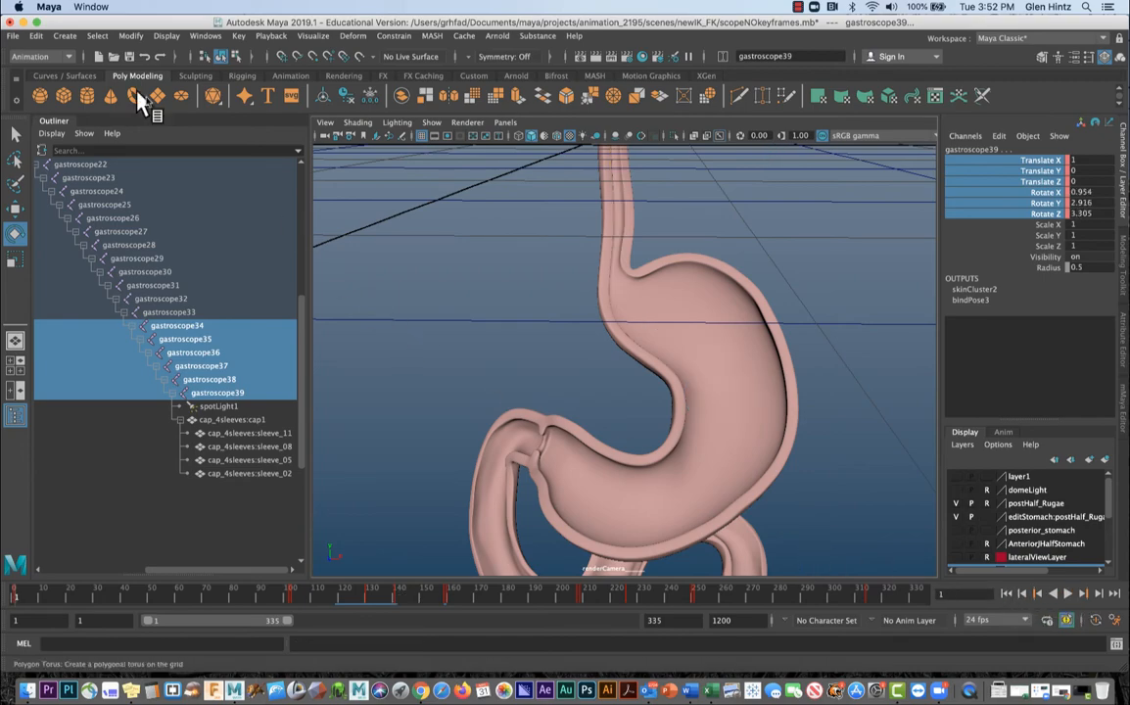
# - Save the scene under the new name scopeBlendIK_FK.mb in the newIK_FK folder
pyautogui.click(16, 29)
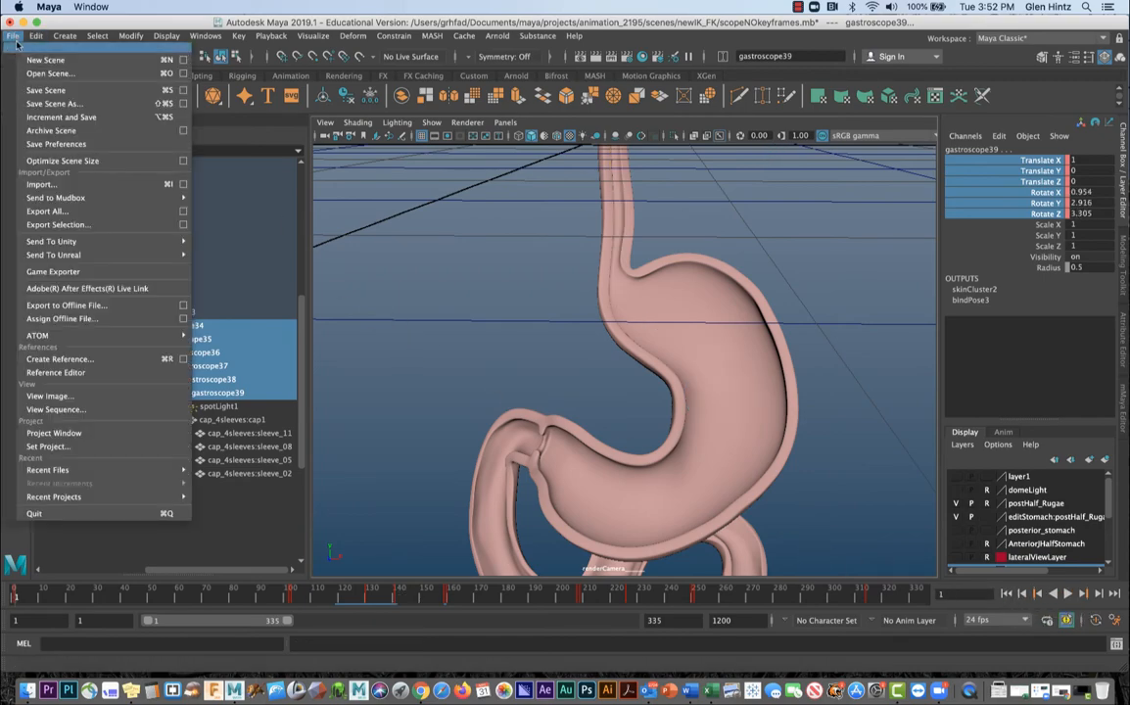
pyautogui.click(34, 104)
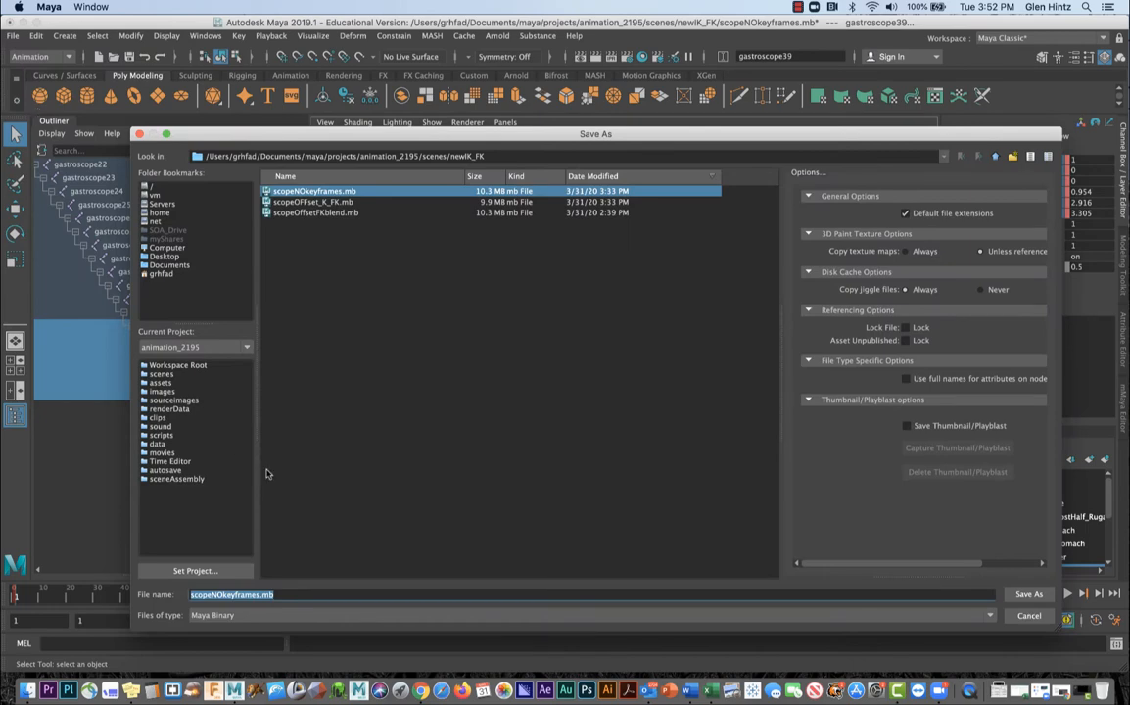
pyautogui.click(277, 596)
pyautogui.press('Left')
pyautogui.press('Left')
pyautogui.press('Left')
pyautogui.press('Left')
pyautogui.press('Left')
pyautogui.press('Left')
pyautogui.press('Left')
pyautogui.press('Left')
pyautogui.press('Left')
pyautogui.press('Left')
pyautogui.press('Left')
pyautogui.press('Left')
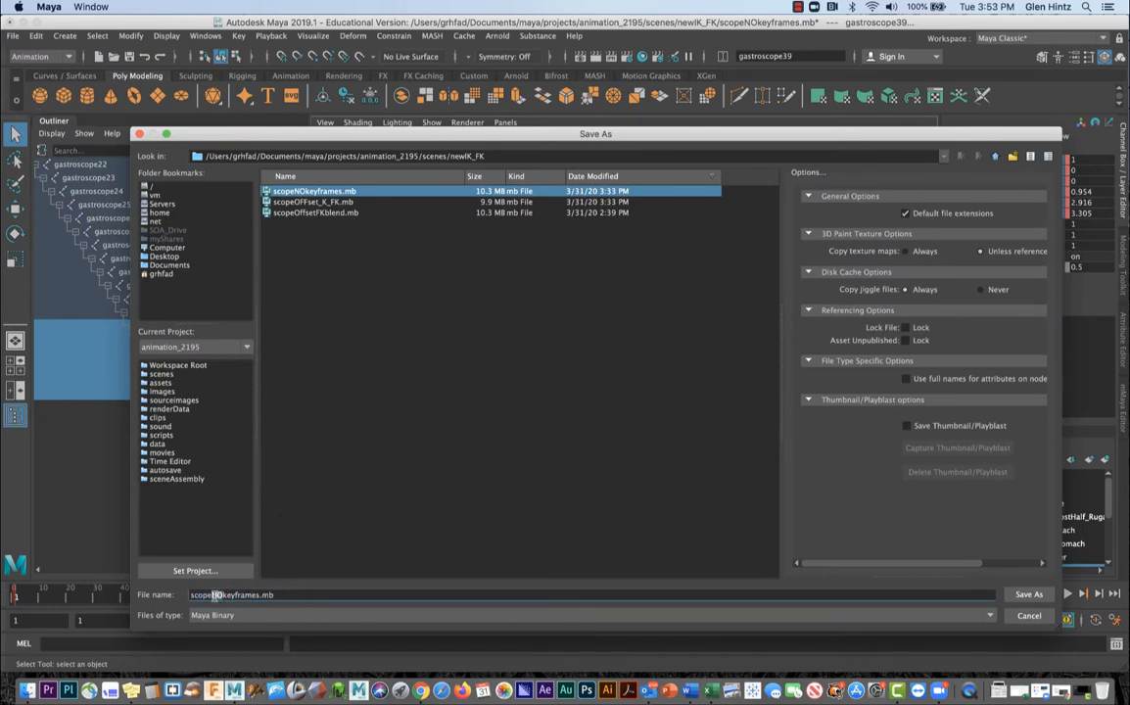
pyautogui.hotkey('shift', 'Left')
pyautogui.hotkey('shift', 'Left')
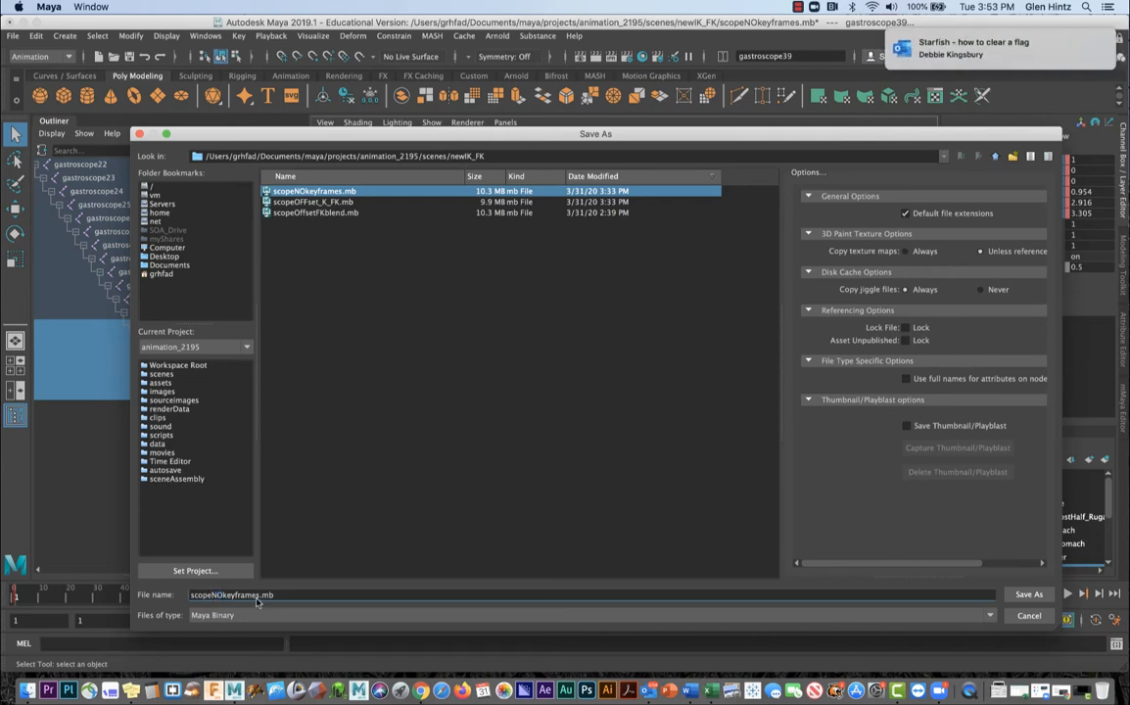
pyautogui.moveTo(258, 595); pyautogui.dragTo(212, 604)
pyautogui.write('IK')
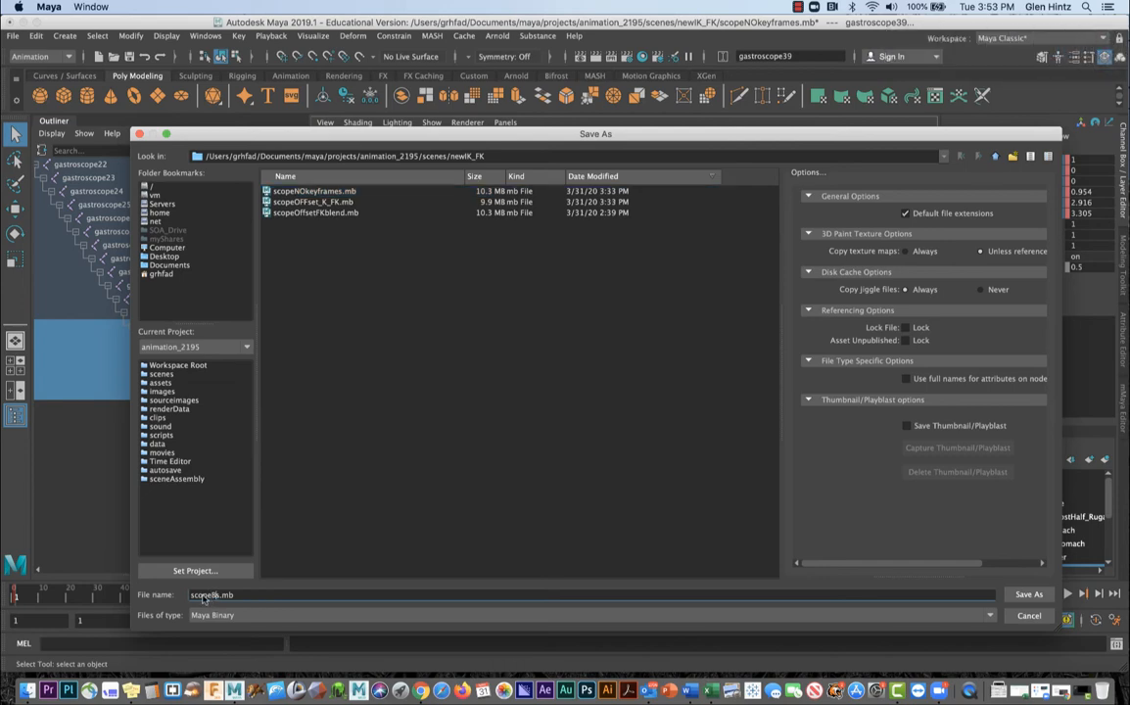
pyautogui.write('lendIK_FK')
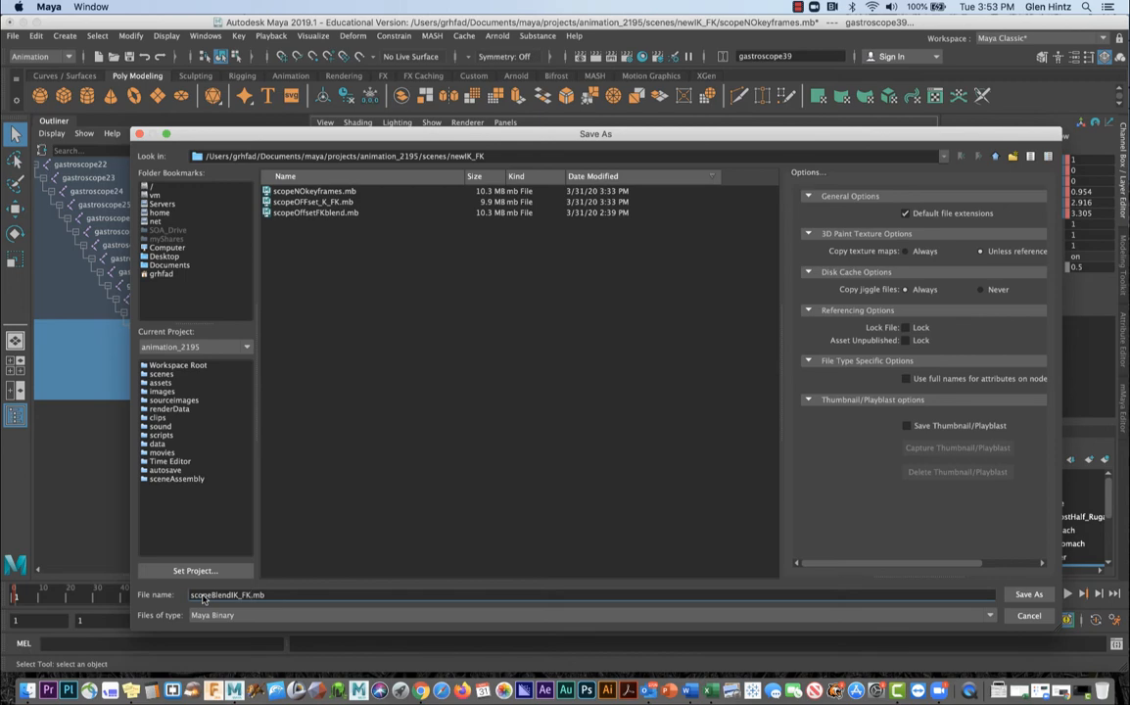
pyautogui.click(1029, 594)
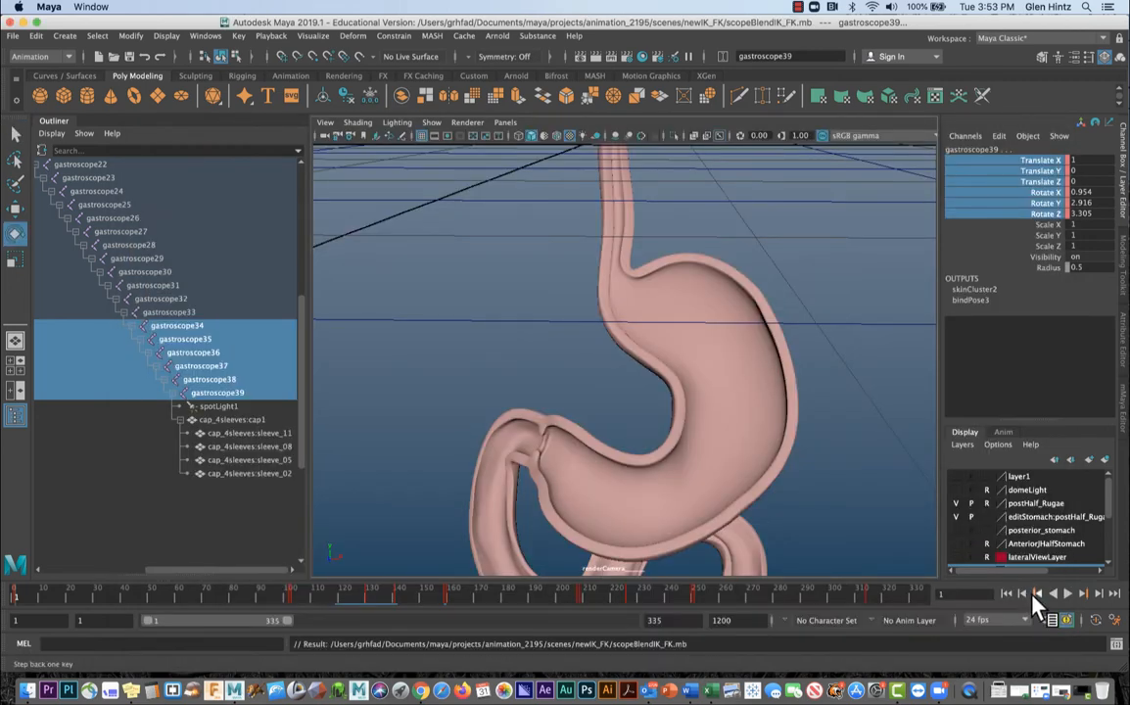
# - Play the animation through to frame 335 and select joints gastroscope30 through gastroscope39 in the Outliner
pyautogui.click(1065, 594)
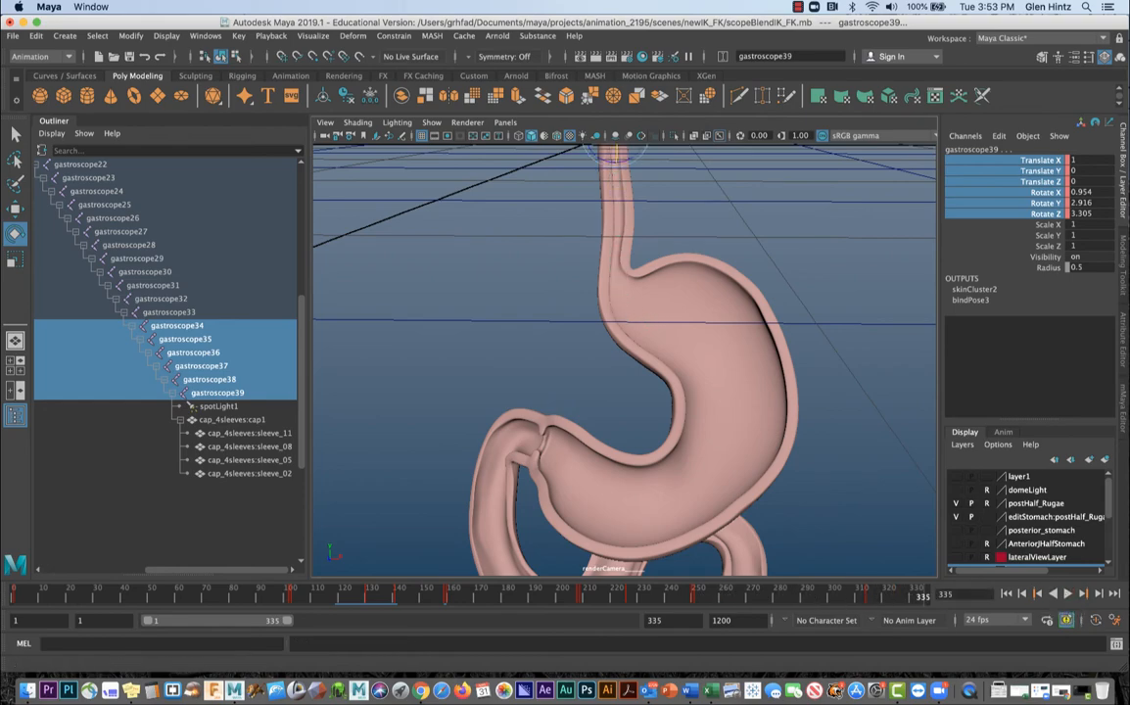
pyautogui.scroll(5, 196, 460)
pyautogui.hscroll(-3, 195, 460)
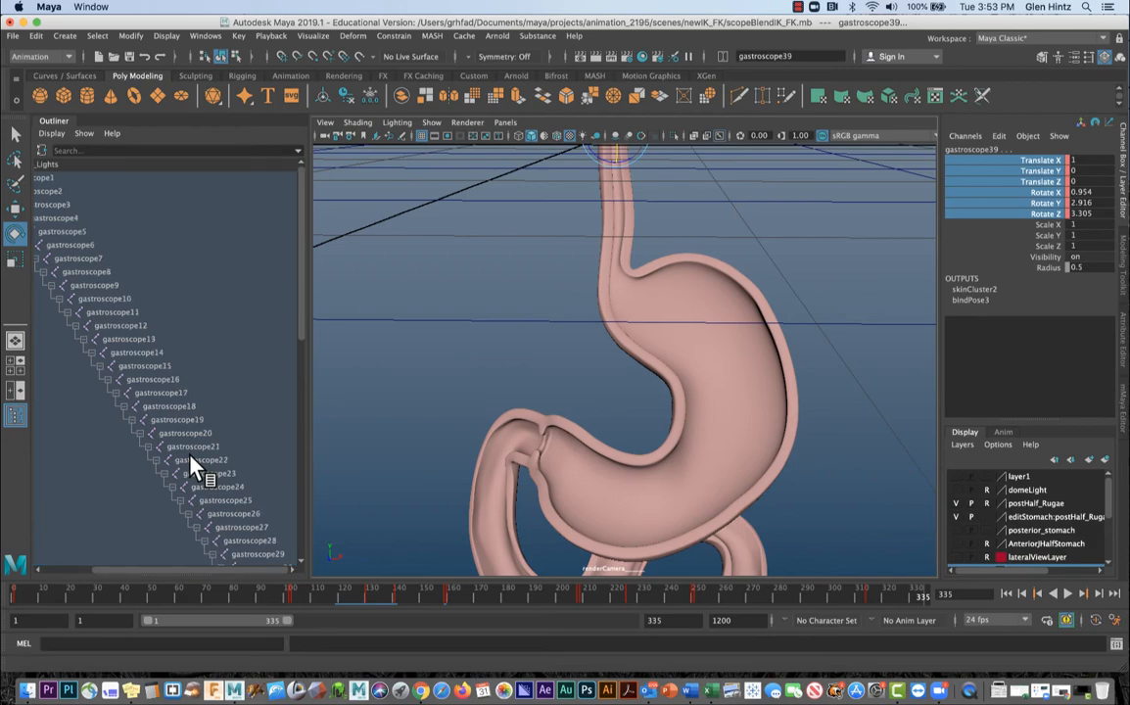
pyautogui.scroll(3, 191, 467)
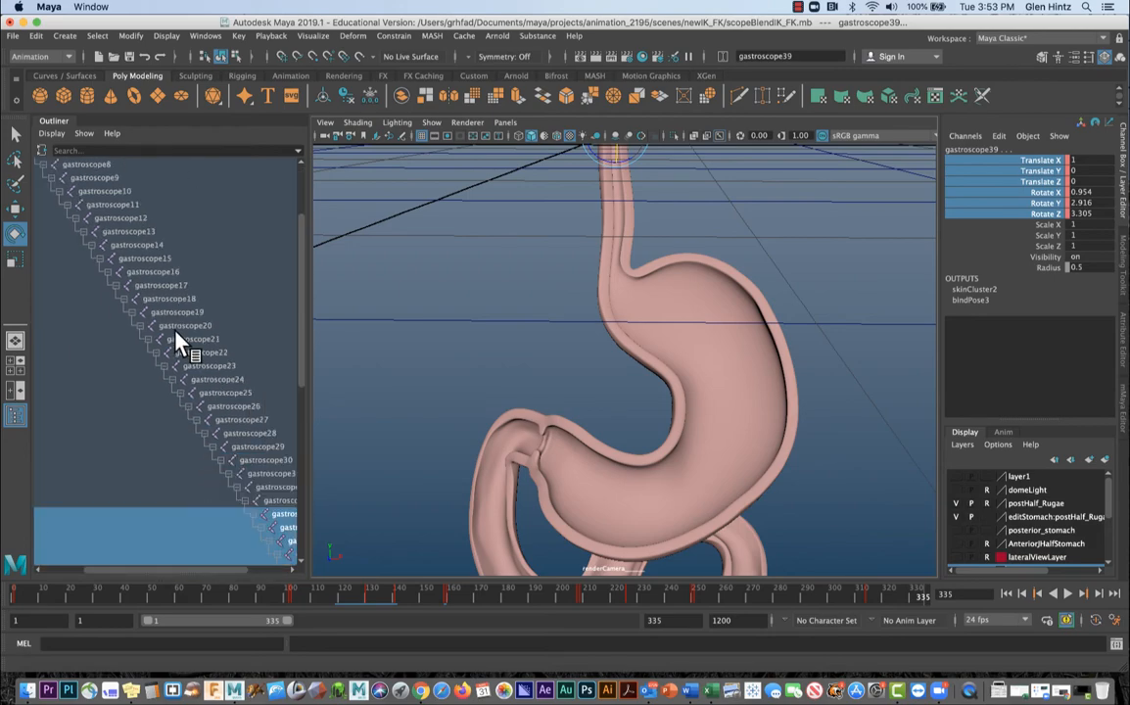
pyautogui.scroll(-3, 205, 378)
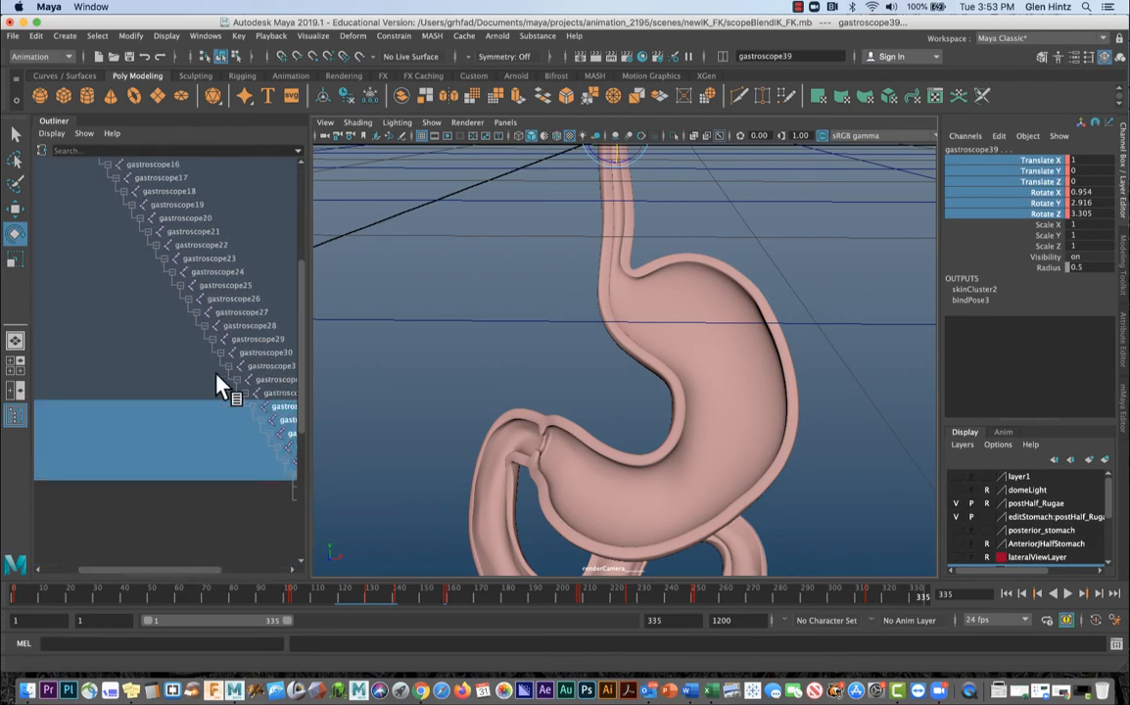
pyautogui.moveTo(176, 577); pyautogui.dragTo(227, 575)
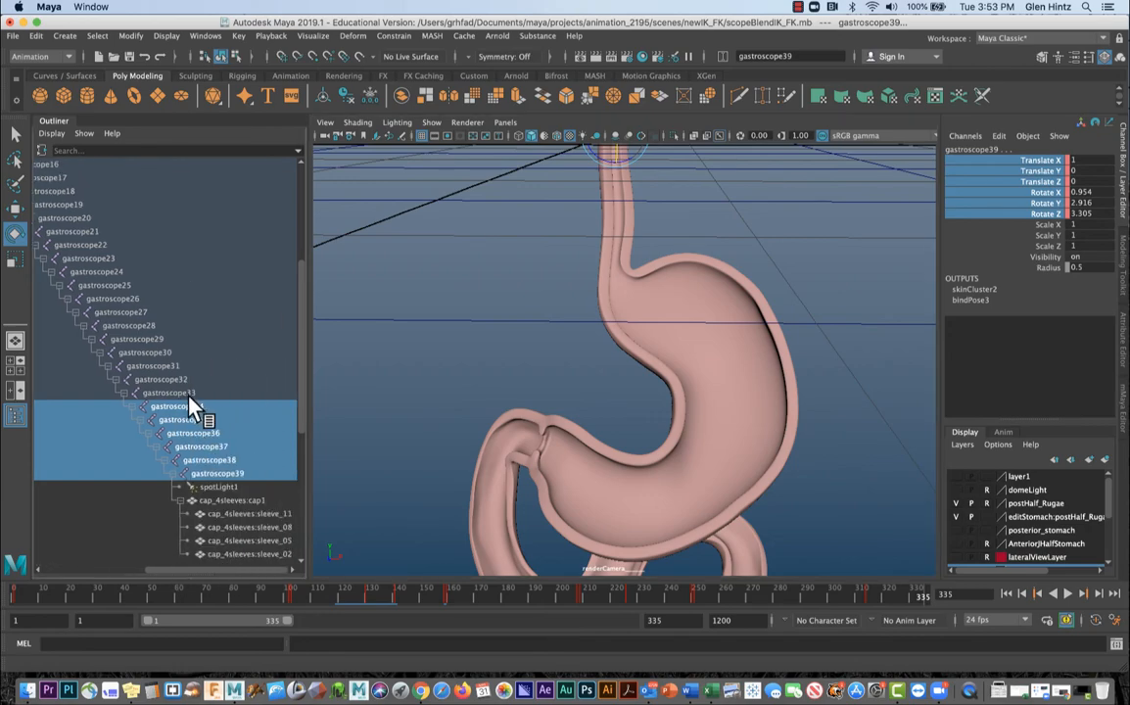
pyautogui.click(151, 352)
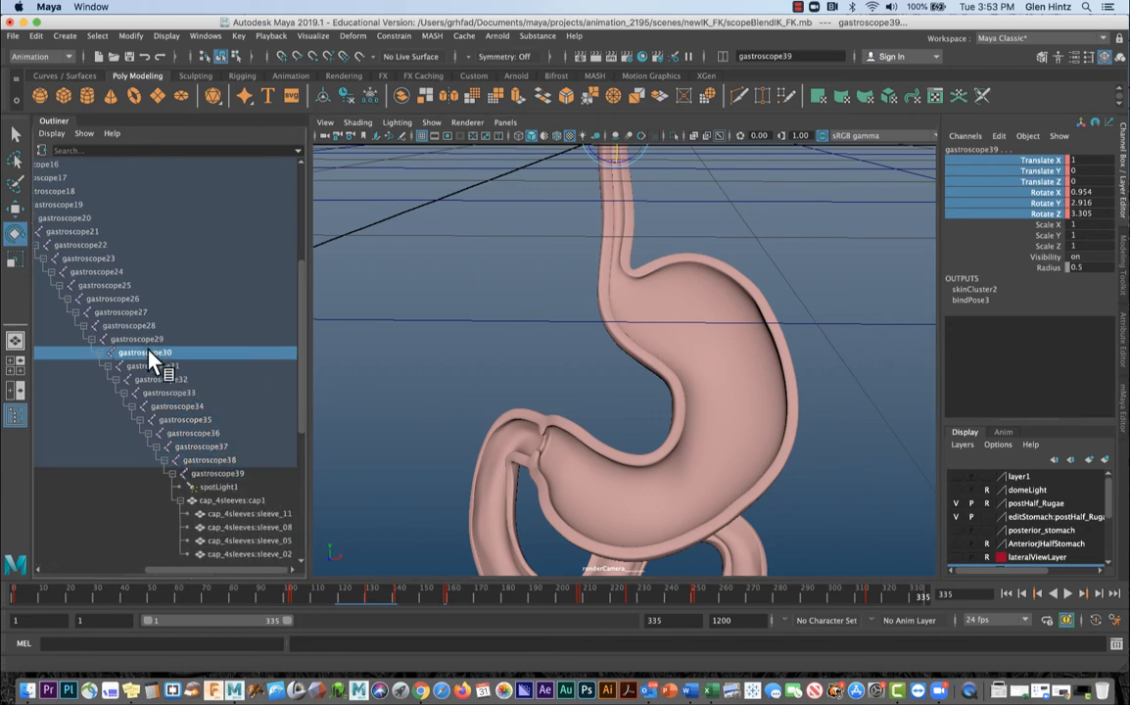
pyautogui.keyDown('shift'); pyautogui.click(236, 474); pyautogui.keyUp('shift')
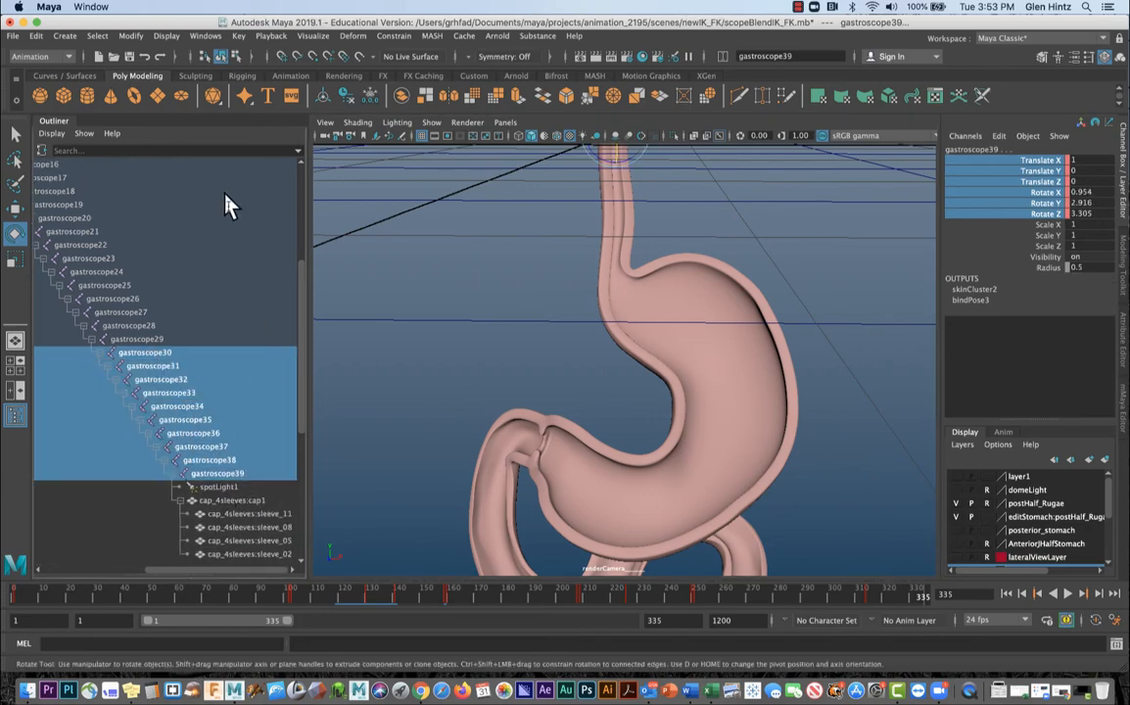
# - Open the Graph Editor to examine the animation curves of joints gastroscope30 through gastroscope39
pyautogui.click(203, 35)
pyautogui.moveTo(226, 140)
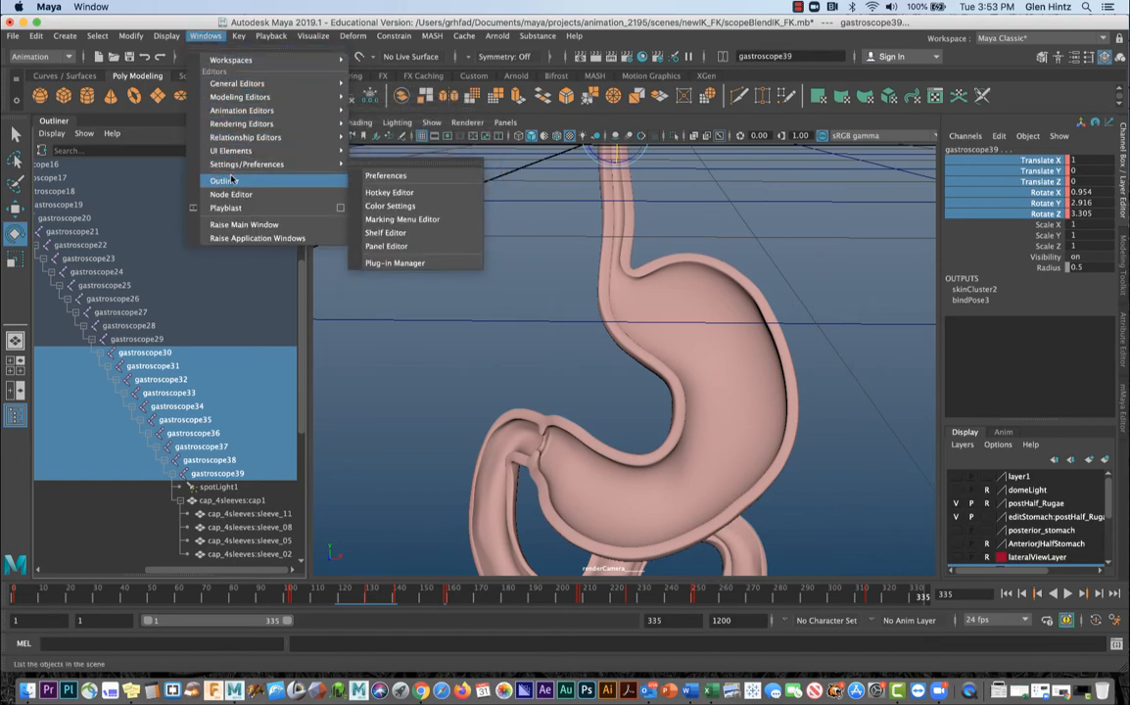
pyautogui.moveTo(245, 110)
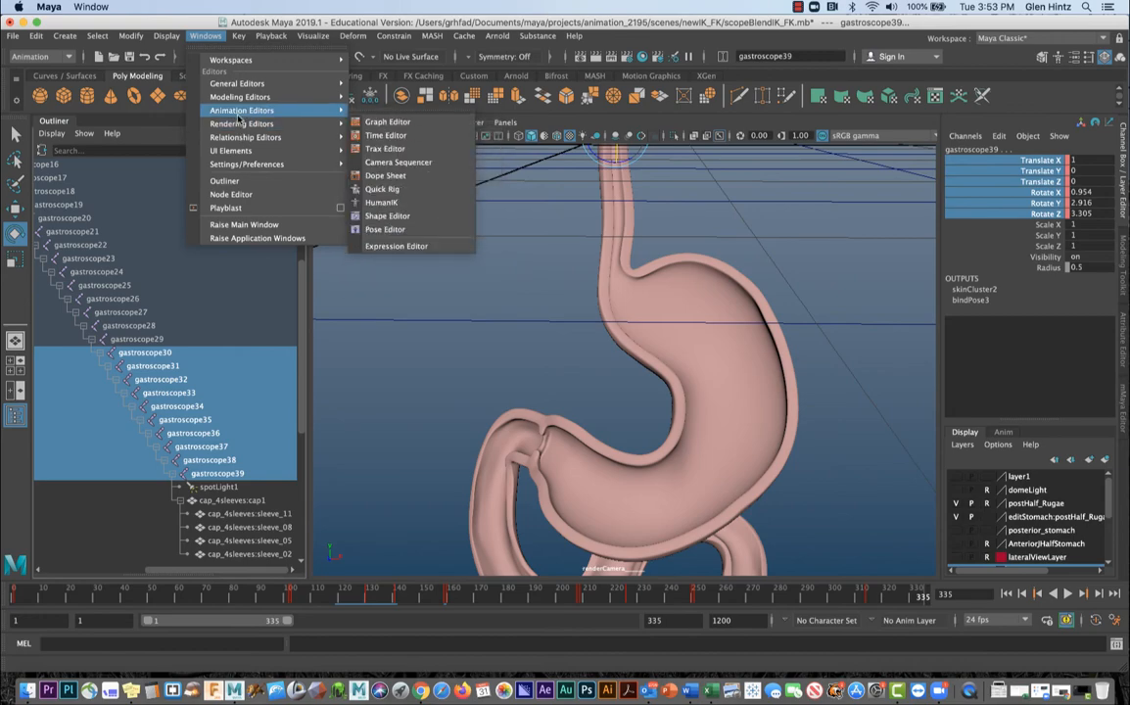
pyautogui.click(373, 121)
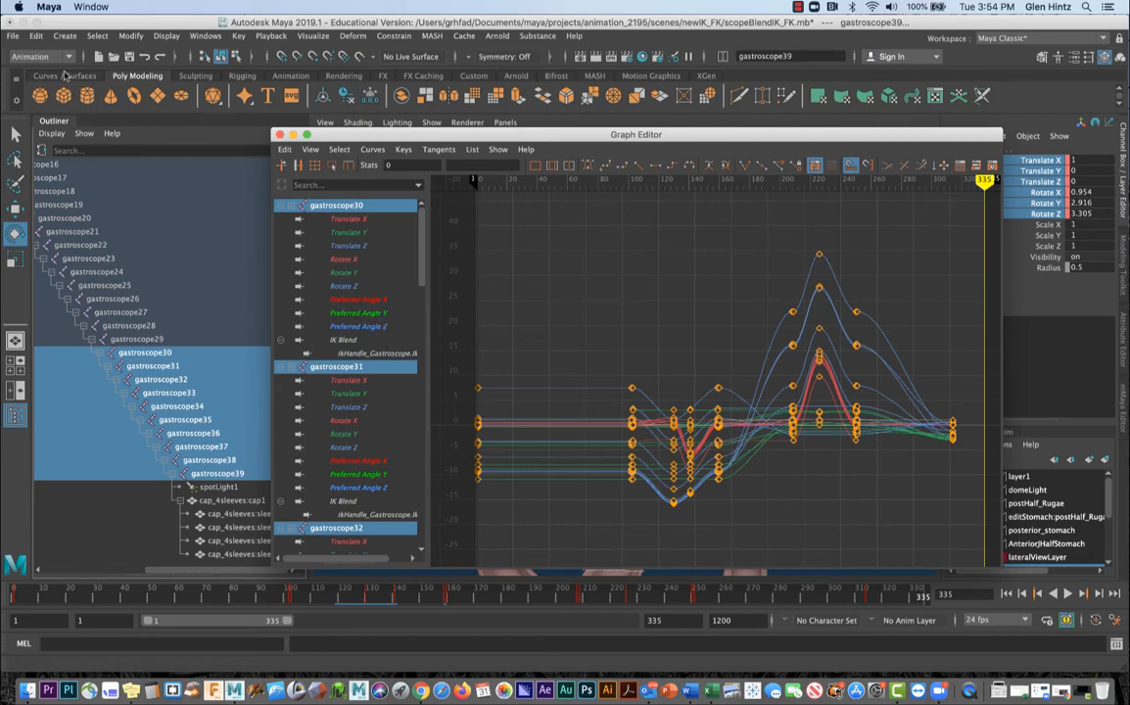
# - Delete all static channels in the scene
pyautogui.click(36, 35)
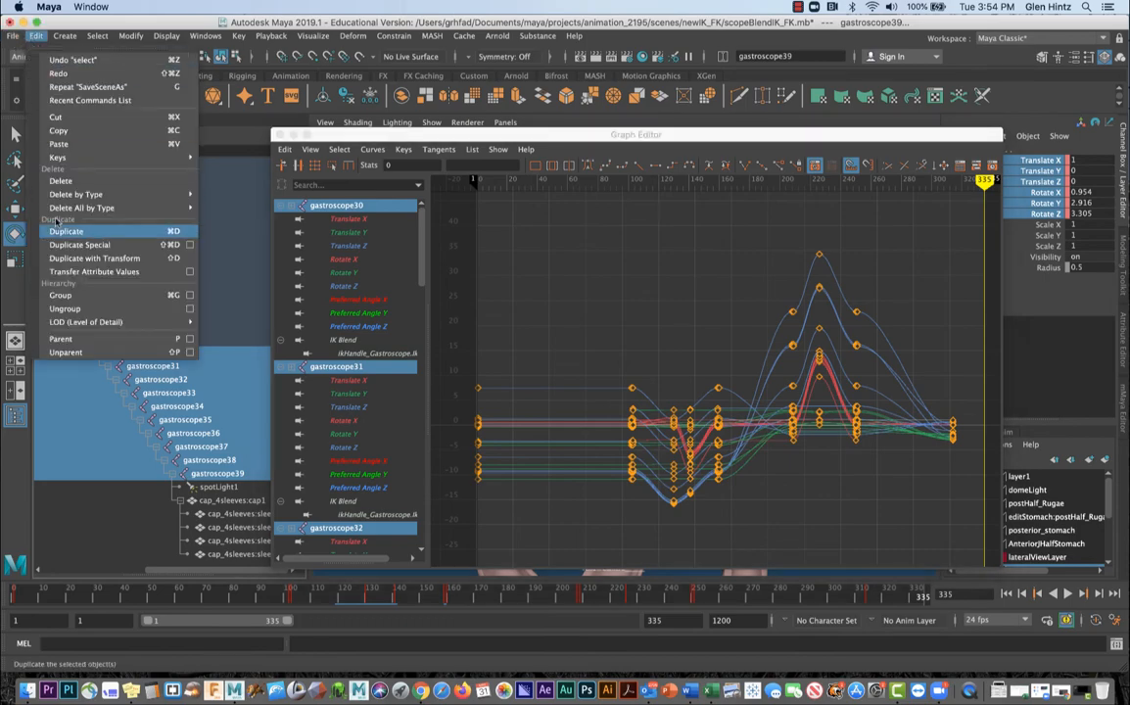
pyautogui.moveTo(113, 208)
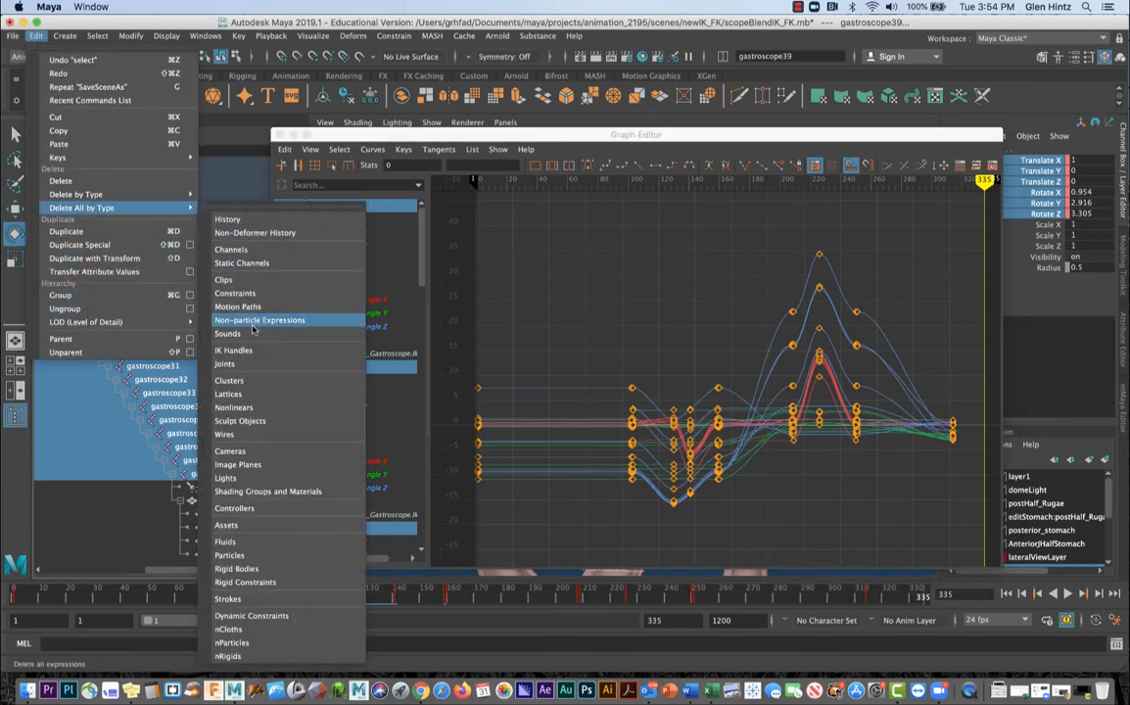
pyautogui.click(266, 265)
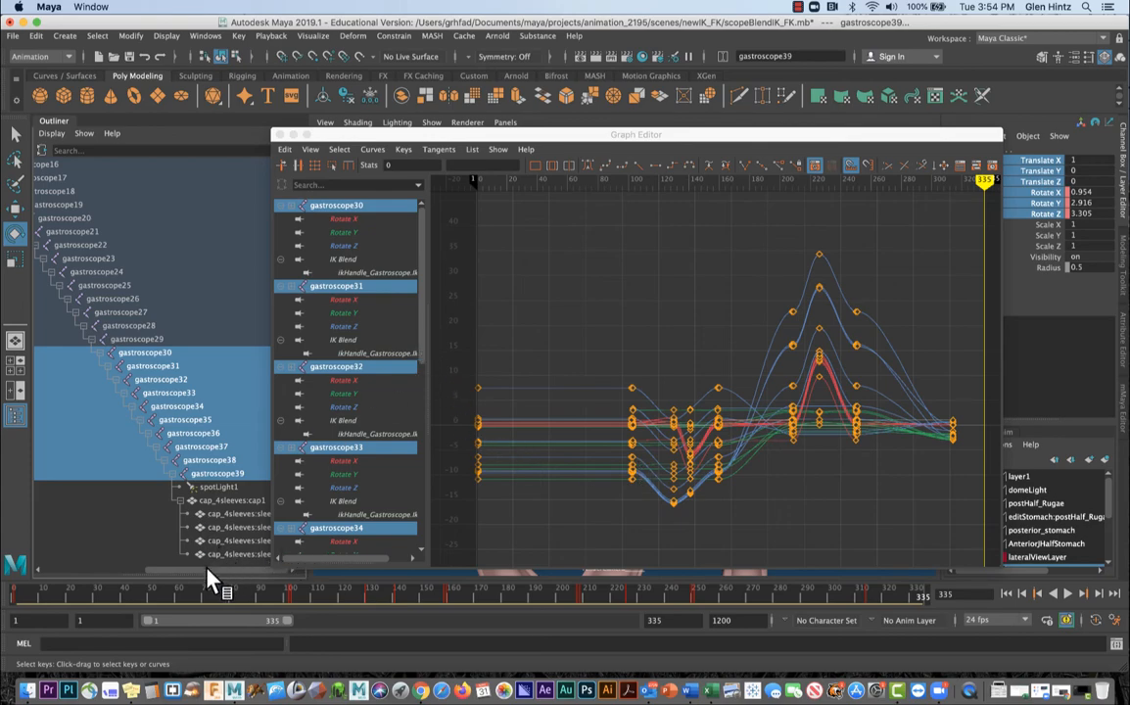
# - Add only ikHandle_Gastroscope to the selected joints in the Outliner and bring its channels into view in the Graph Editor
pyautogui.moveTo(206, 571); pyautogui.dragTo(91, 566)
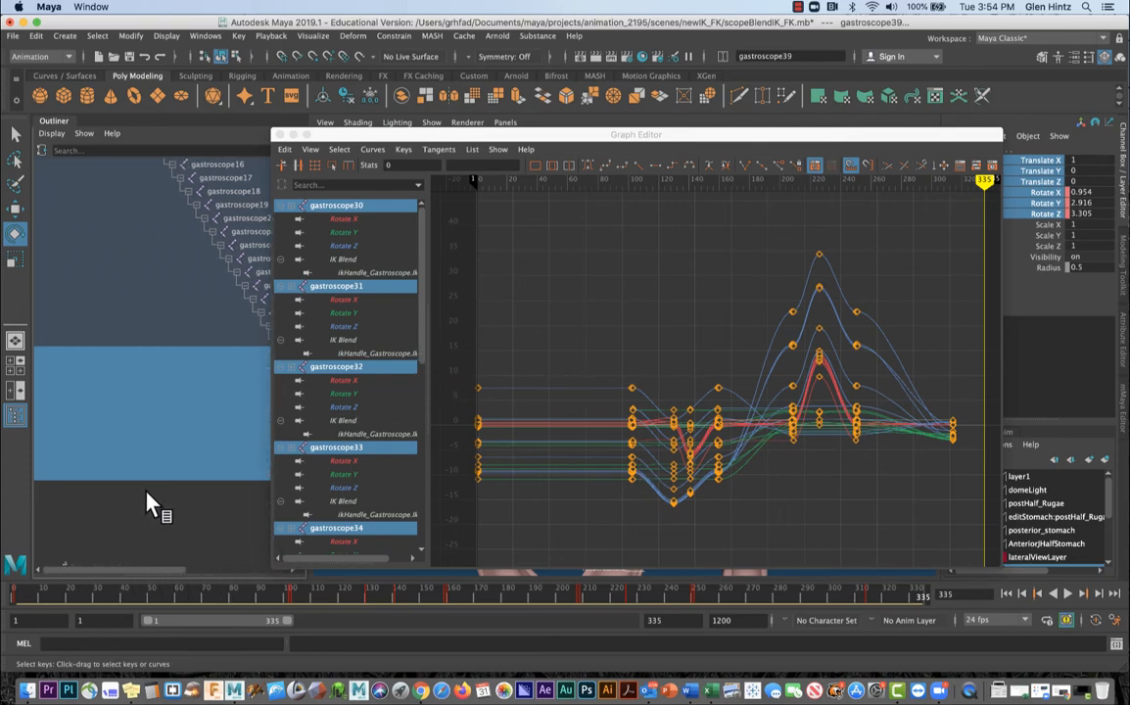
pyautogui.scroll(-5, 147, 503)
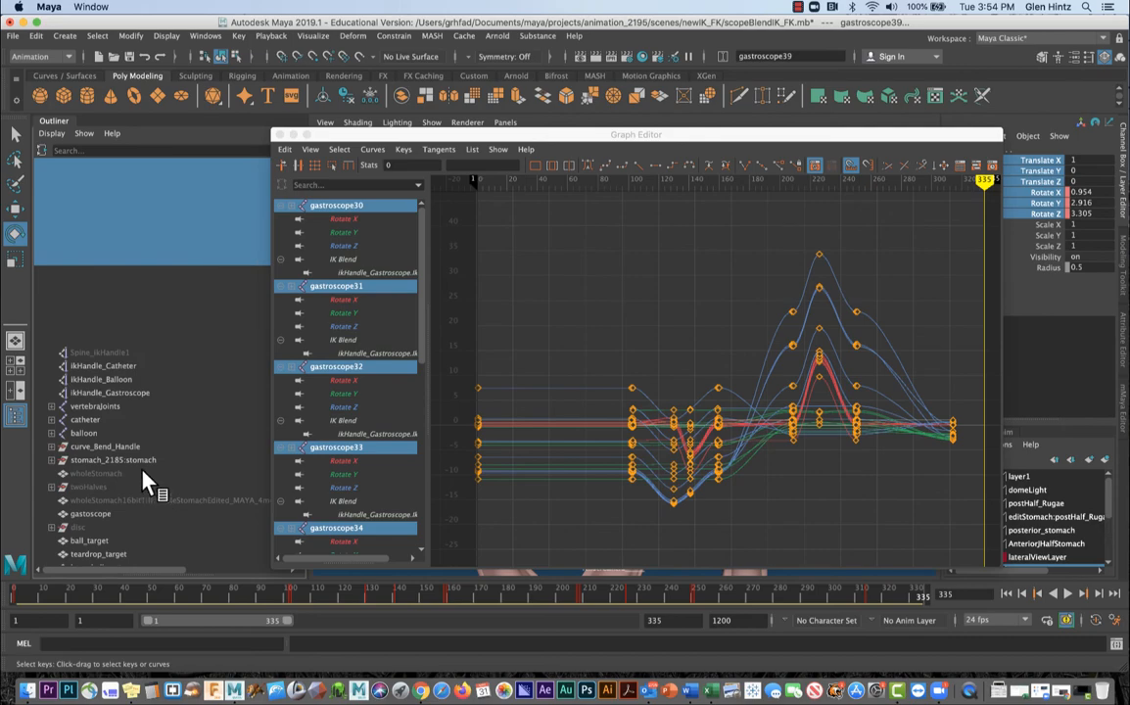
pyautogui.keyDown('shift'); pyautogui.click(128, 393); pyautogui.keyUp('shift')
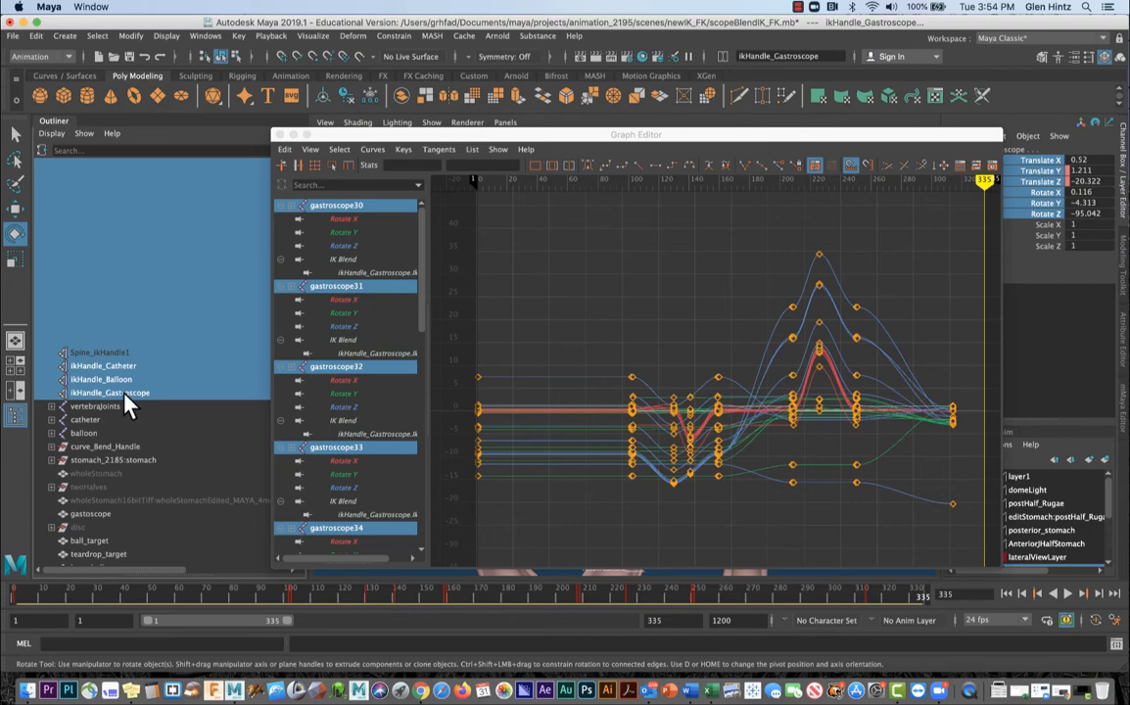
pyautogui.press('super+z')
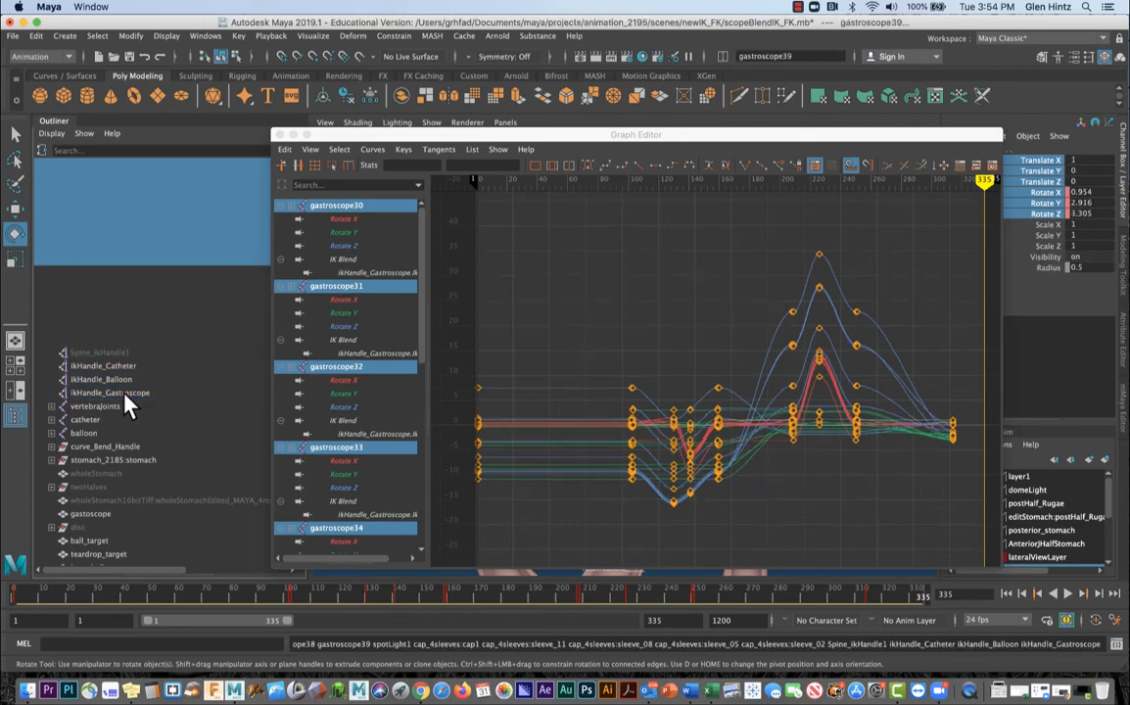
pyautogui.click(124, 395)
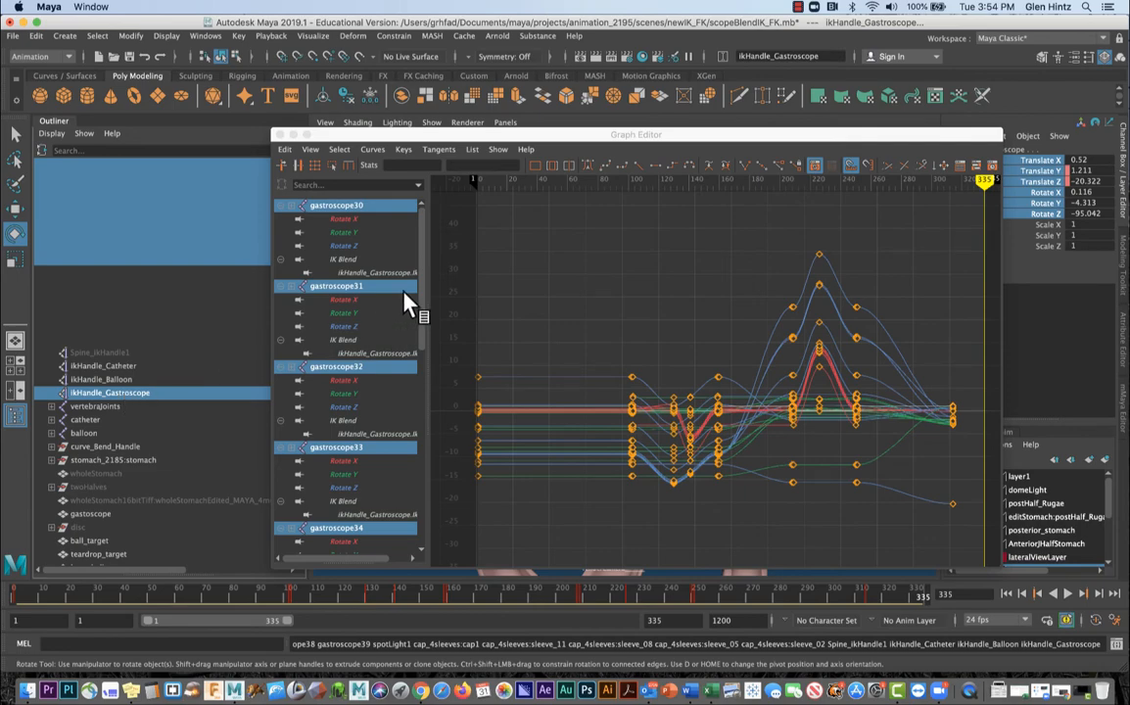
pyautogui.moveTo(421, 278); pyautogui.dragTo(416, 506)
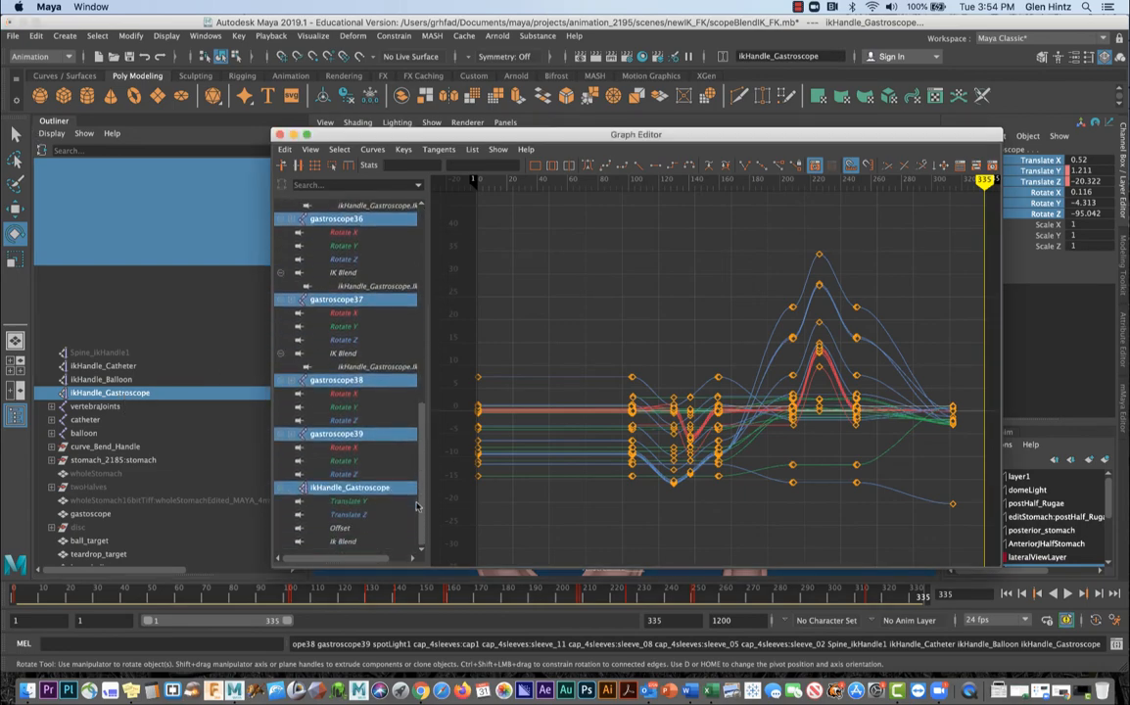
# - Examine the ikHandle_Gastroscope curves in the Graph Editor, isolating all of its channels together and its Translate Z curve alone
pyautogui.keyDown('ctrl'); pyautogui.click(338, 542); pyautogui.keyUp('ctrl')
pyautogui.keyDown('ctrl'); pyautogui.click(338, 529); pyautogui.keyUp('ctrl')
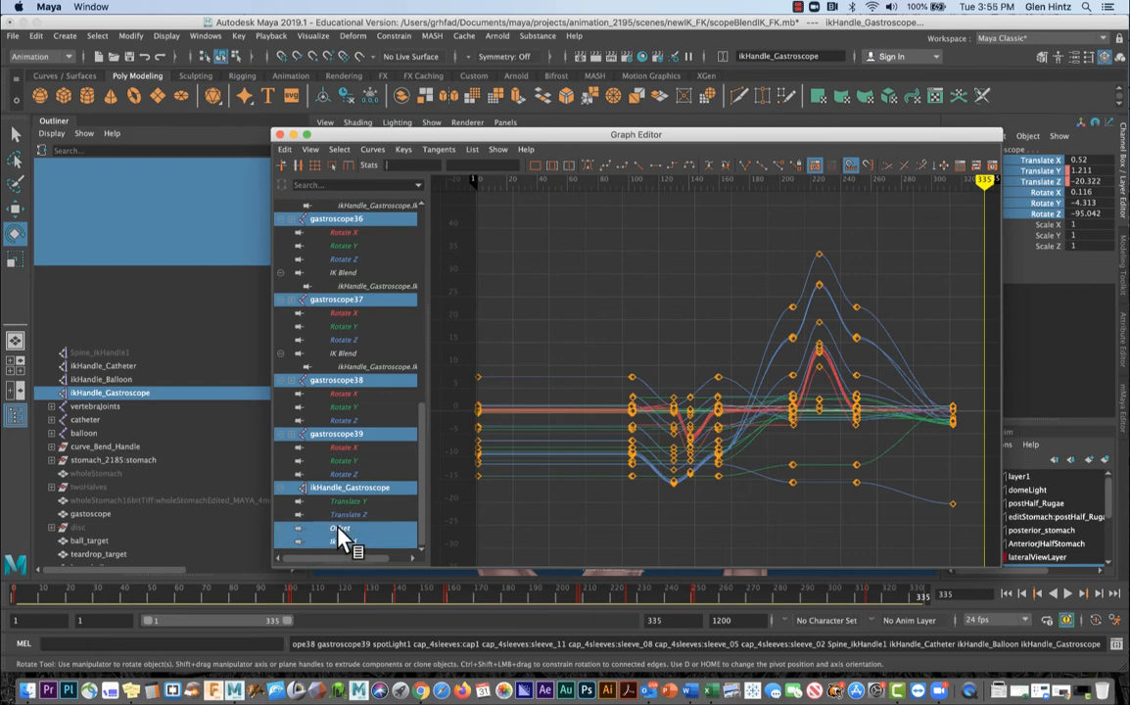
pyautogui.click(310, 149)
pyautogui.moveTo(419, 224)
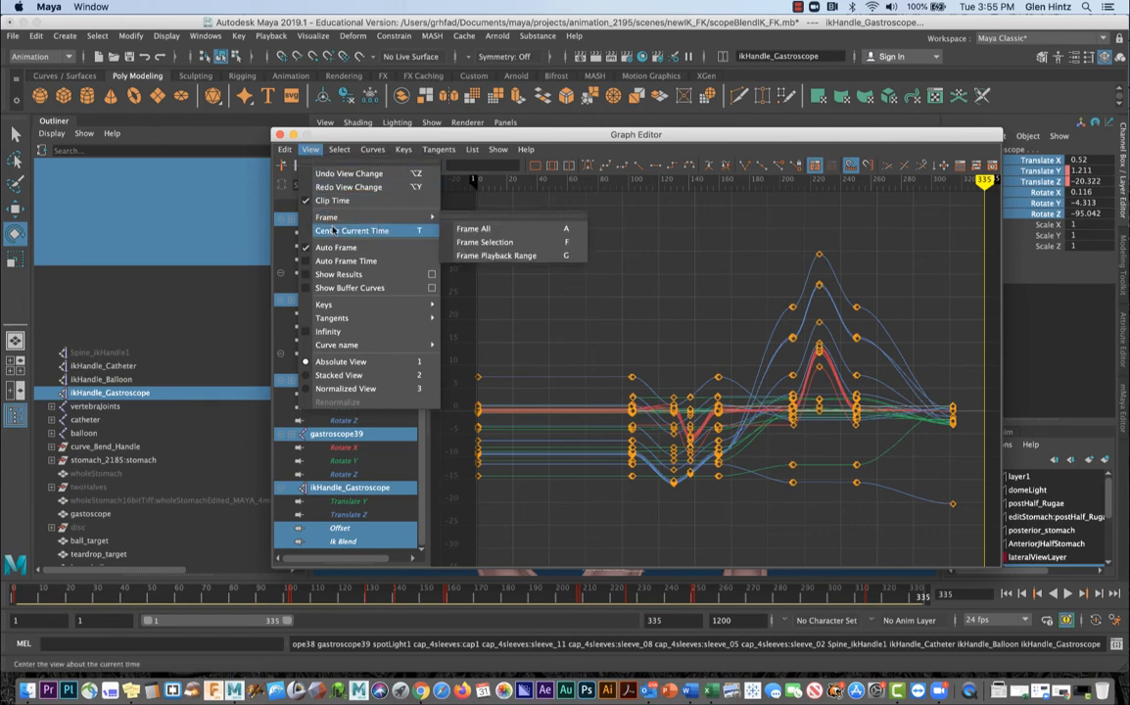
pyautogui.click(472, 228)
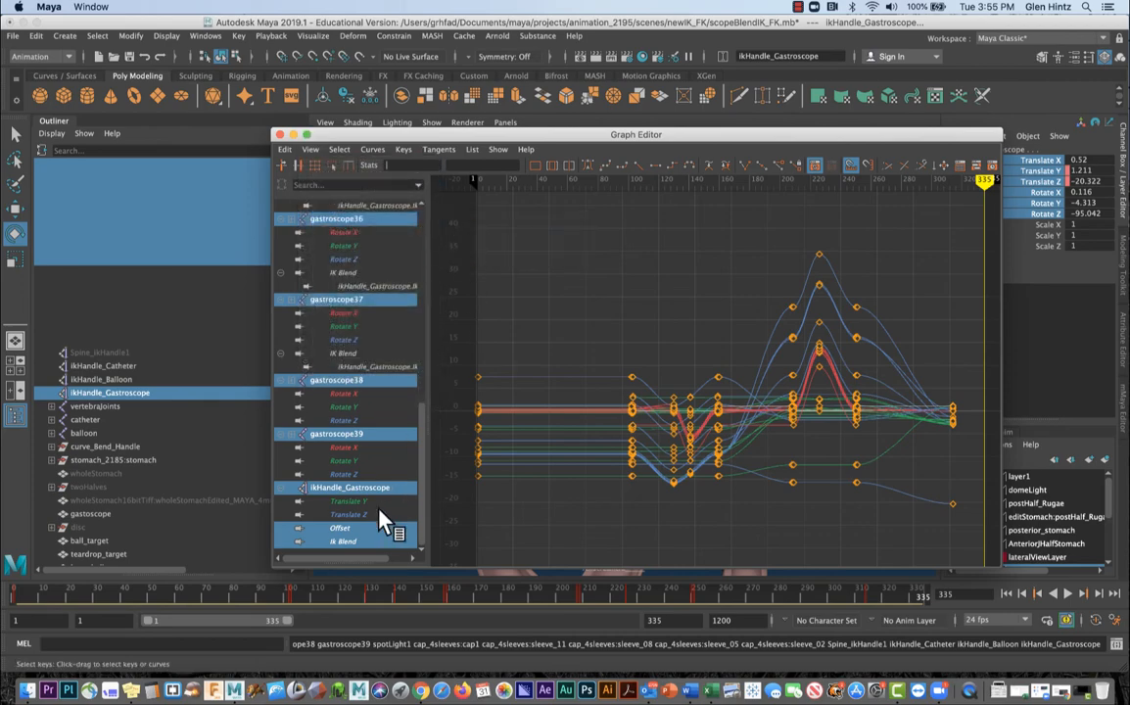
pyautogui.click(335, 488)
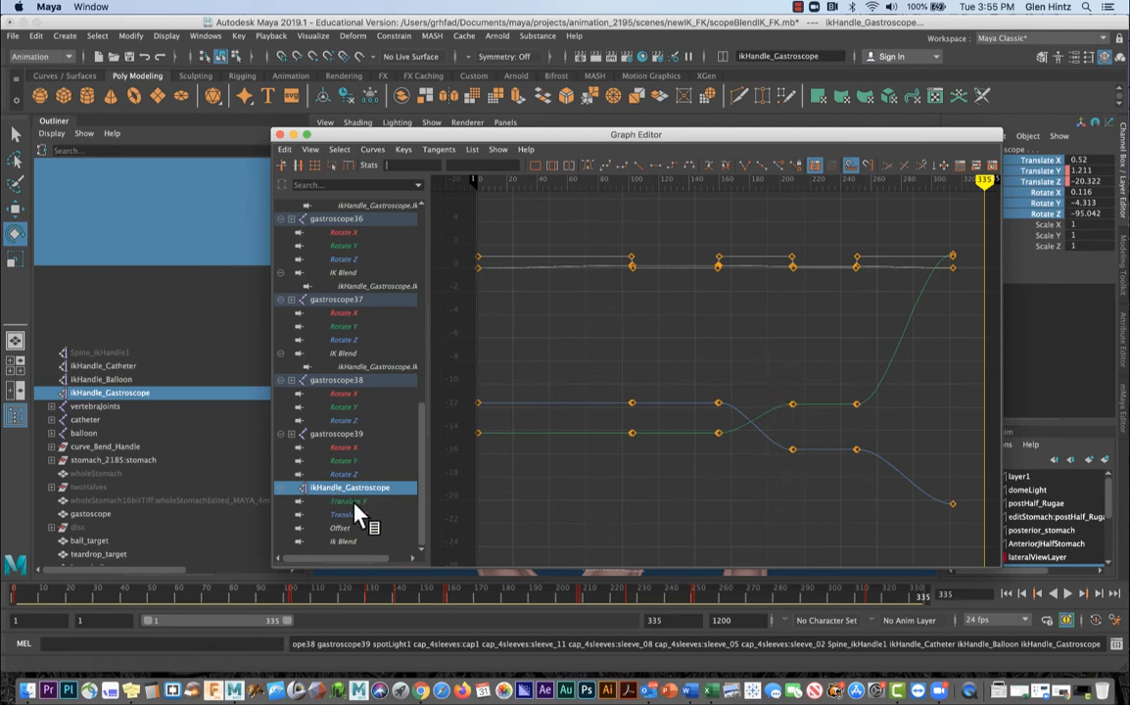
pyautogui.click(350, 511)
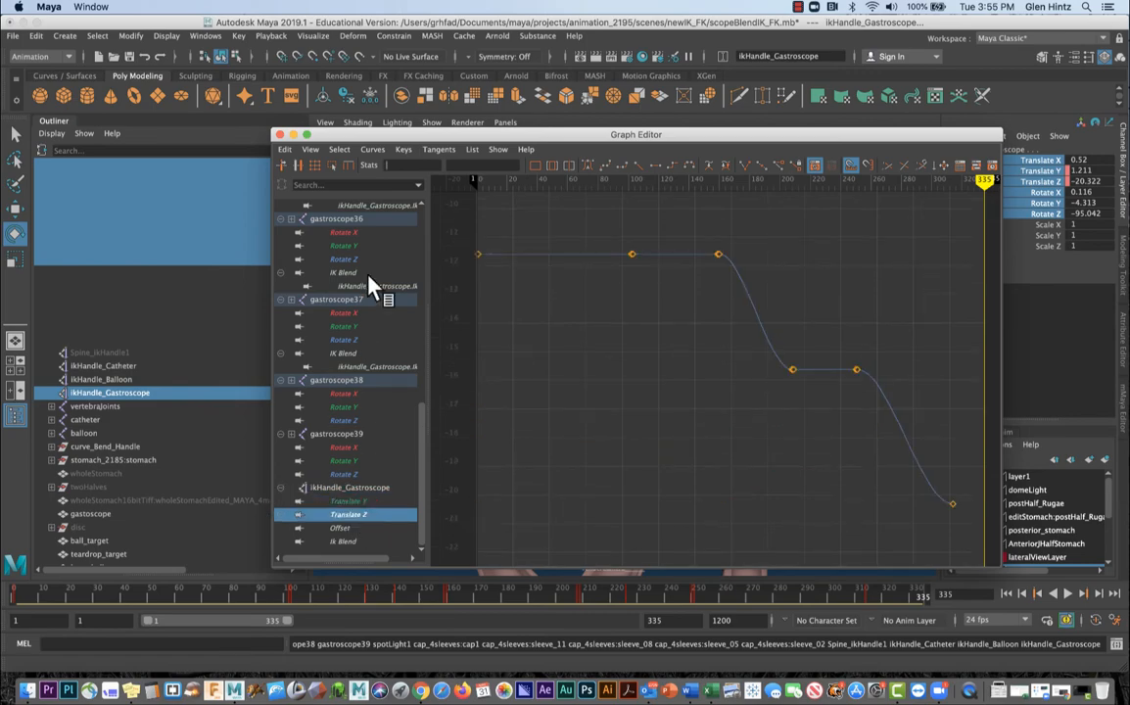
# - Move the Graph Editor off the viewport and play the scope animation from the first frame, stopping at frame 324
pyautogui.moveTo(372, 134); pyautogui.dragTo(1129, 284)
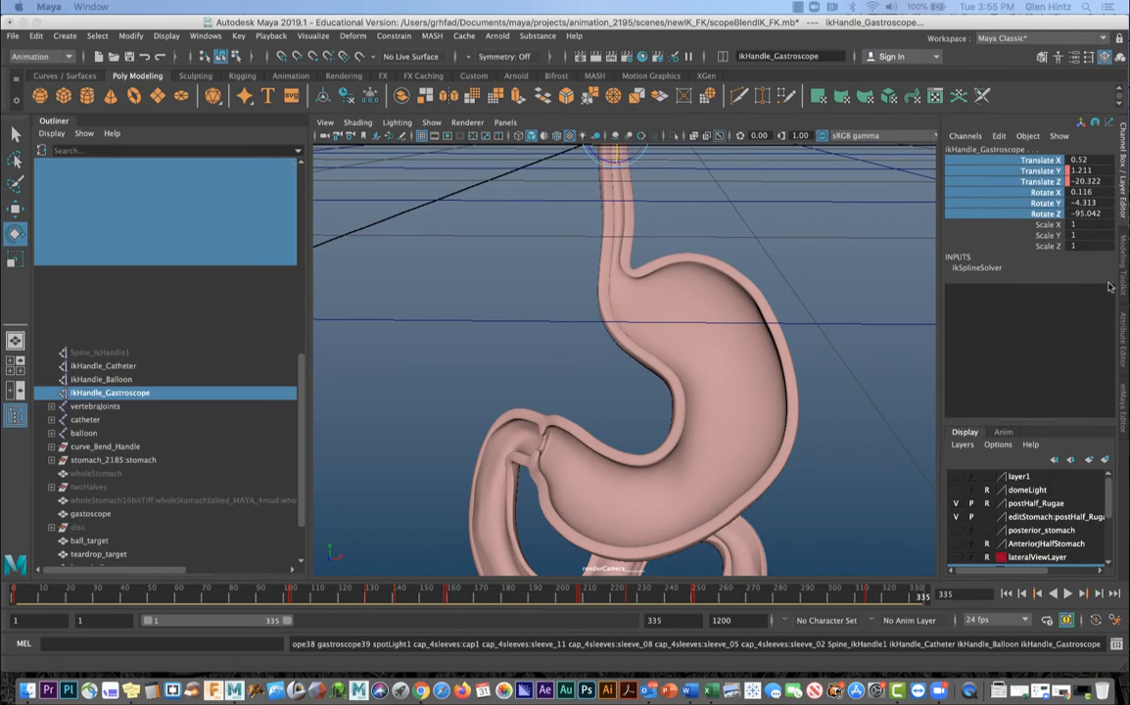
pyautogui.click(1054, 592)
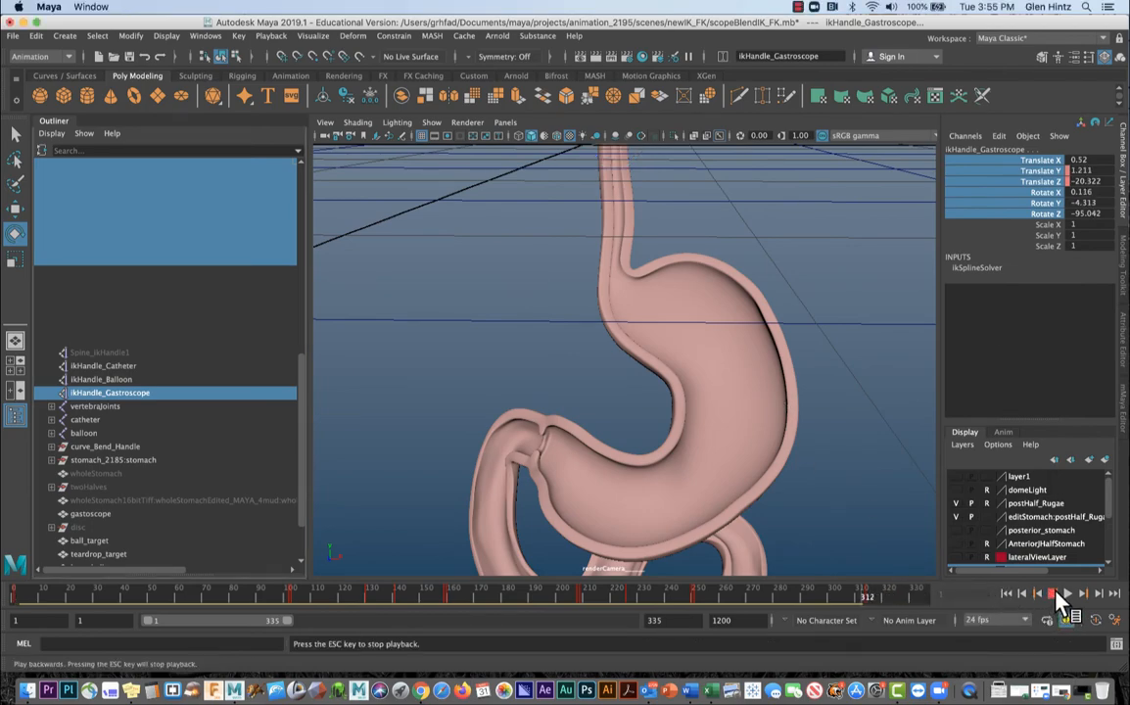
pyautogui.click(1005, 593)
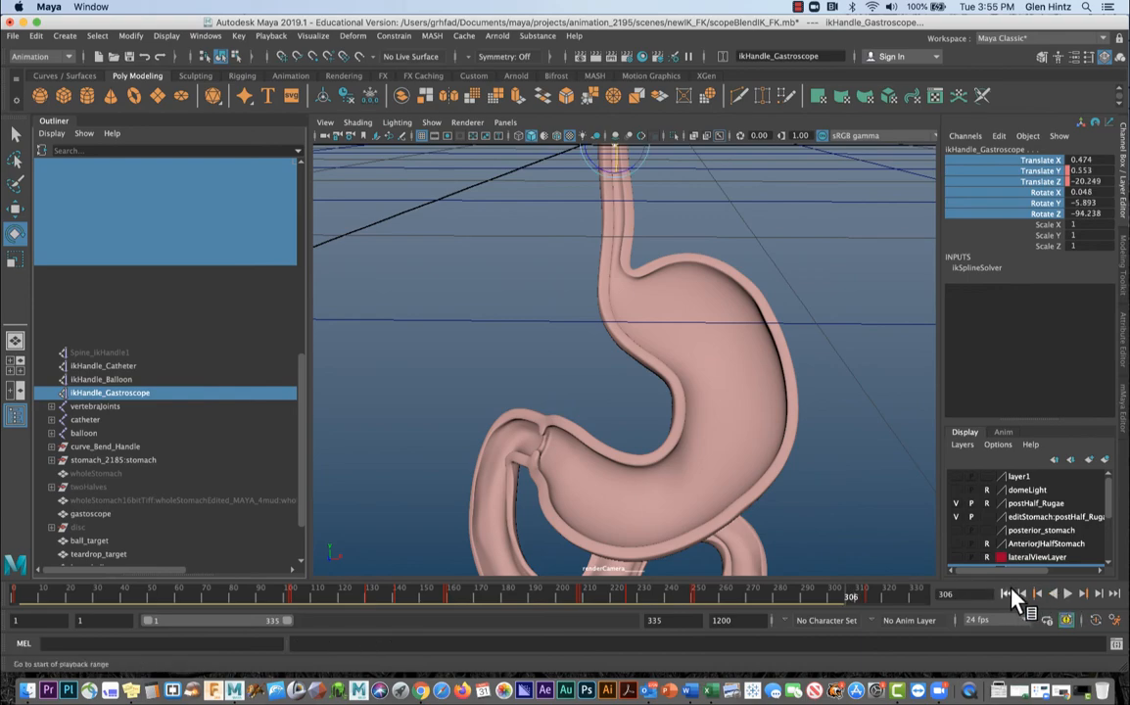
pyautogui.click(1068, 593)
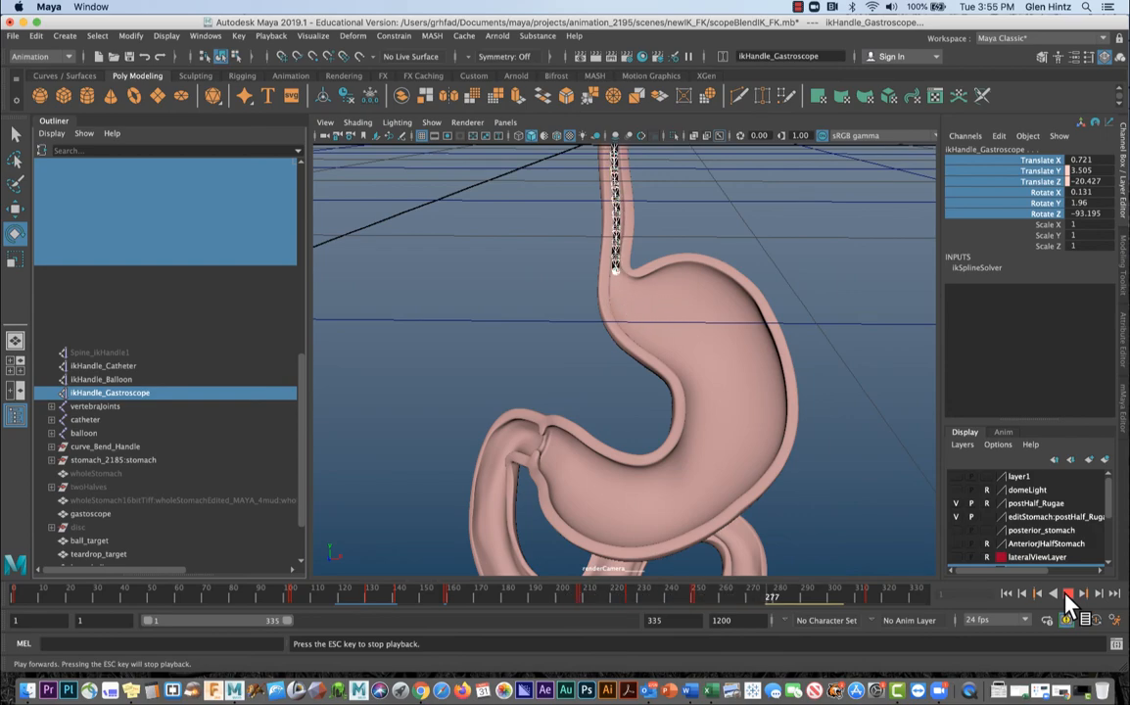
pyautogui.click(1069, 594)
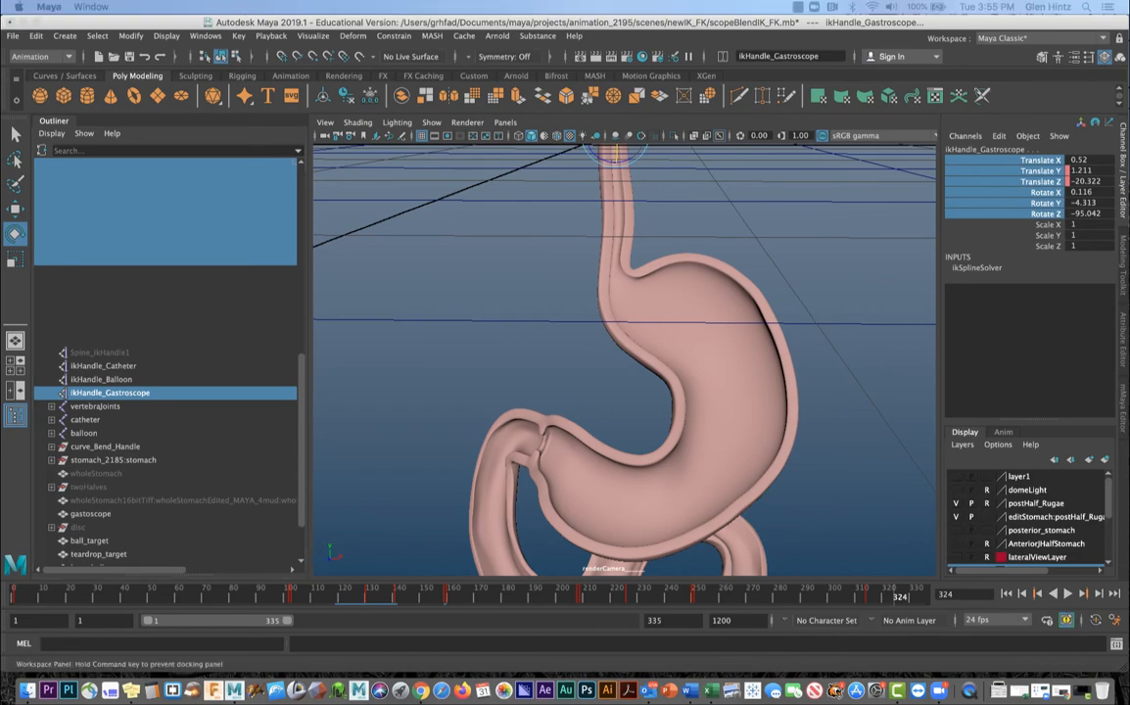
# - In the Graph Editor, delete all Translate Y keys of ikHandle_Gastroscope and all its Translate Z keys except the last one
pyautogui.moveTo(846, 97); pyautogui.dragTo(483, 58)
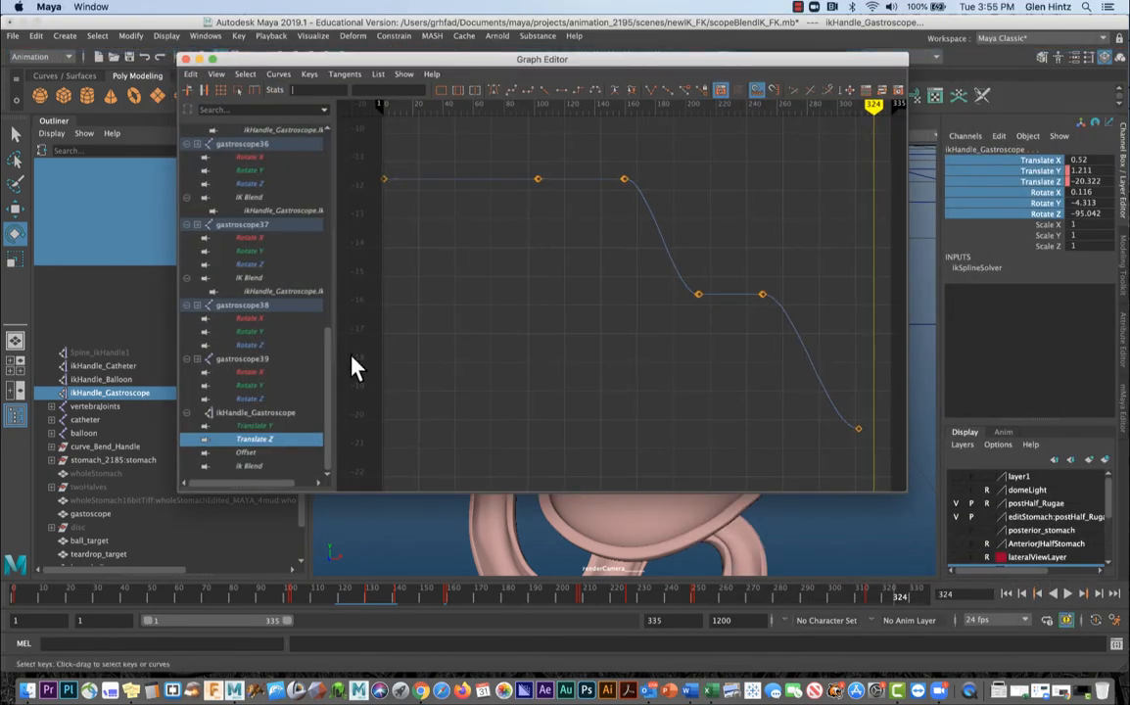
pyautogui.click(247, 428)
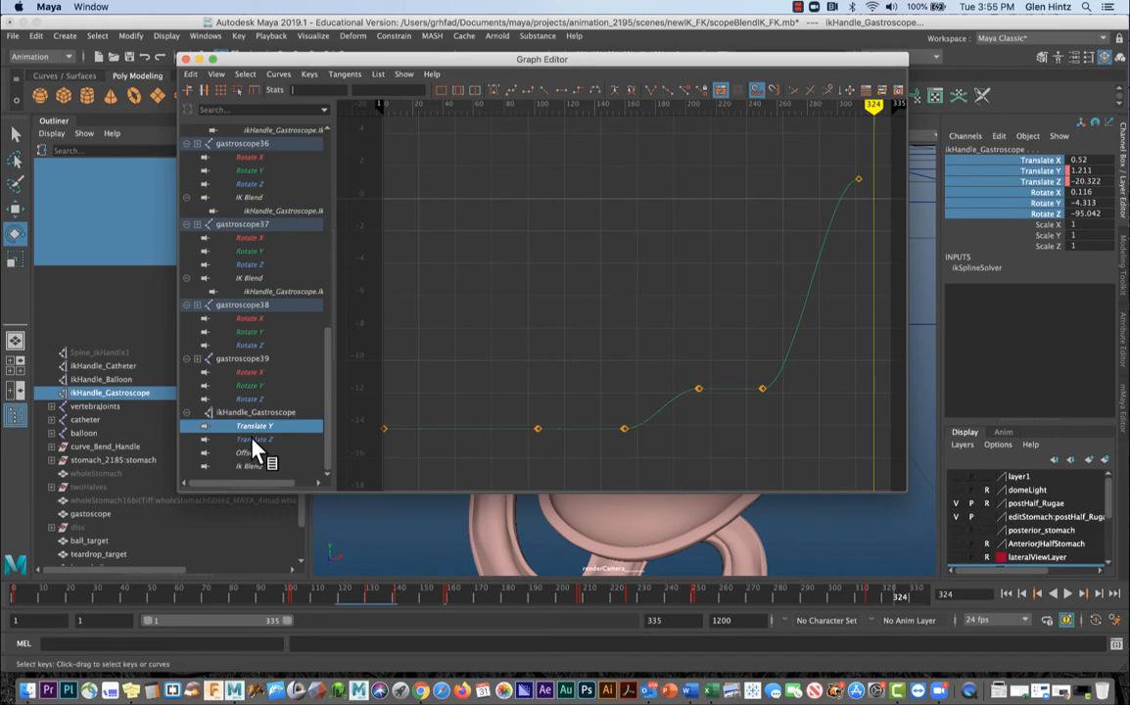
pyautogui.keyDown('shift'); pyautogui.click(253, 440); pyautogui.keyUp('shift')
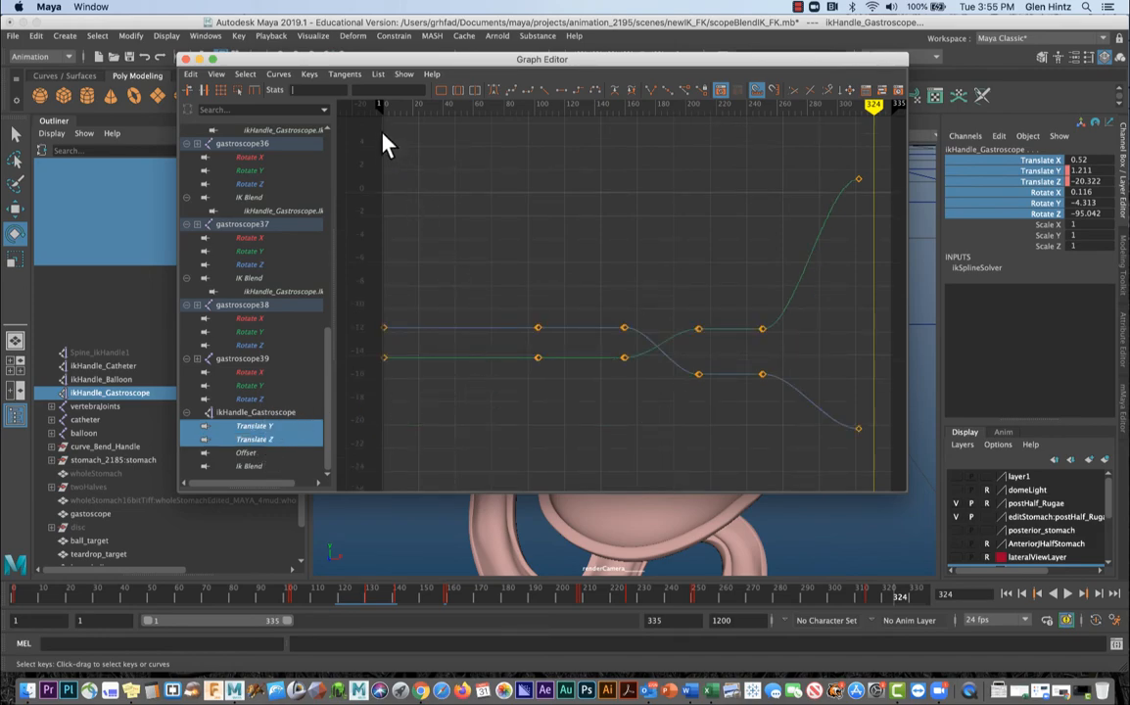
pyautogui.moveTo(382, 137); pyautogui.dragTo(876, 429)
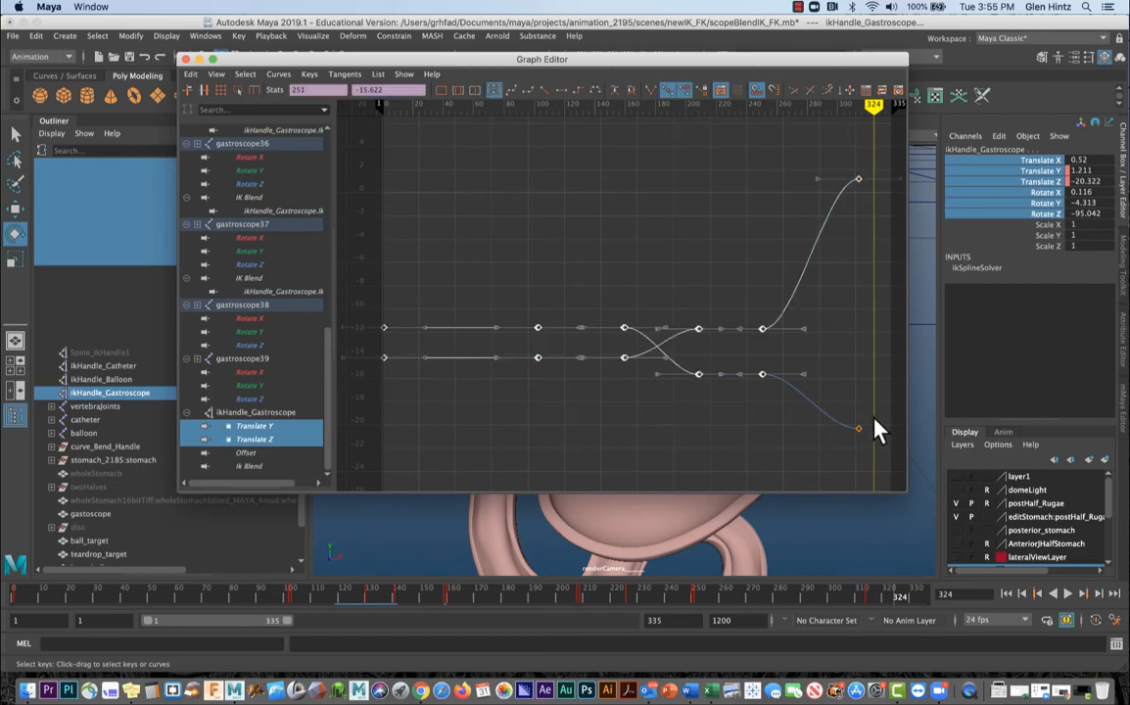
pyautogui.press('Delete')
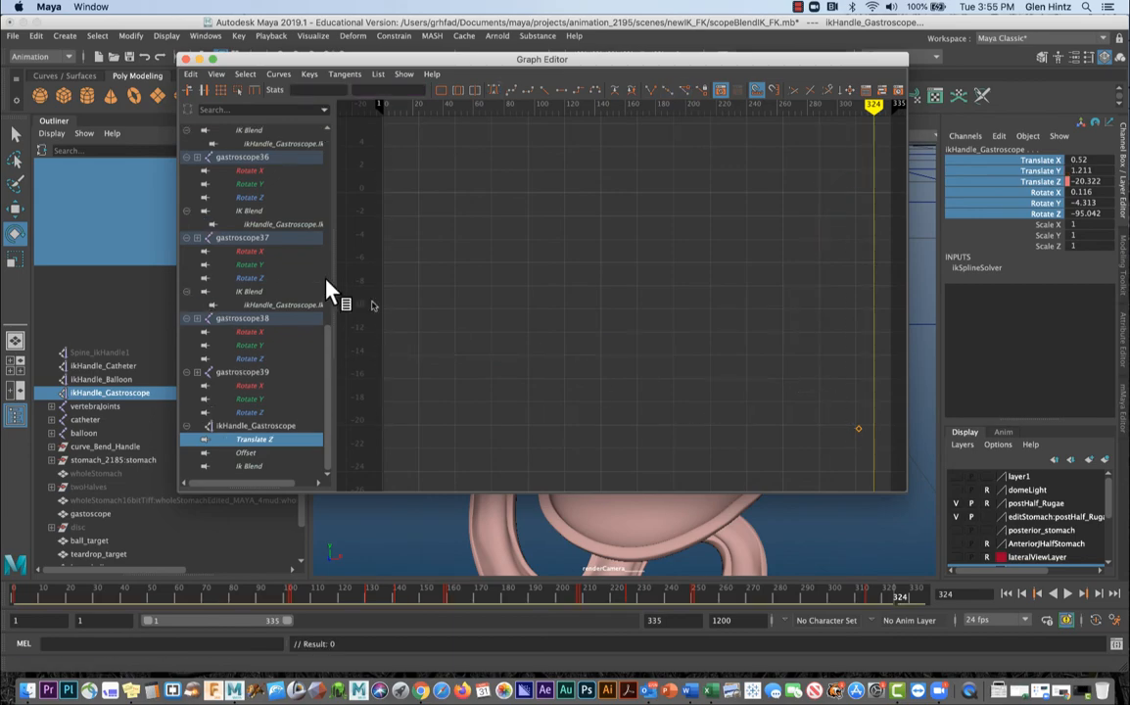
# - Minimize the Graph Editor and replay the scope animation from frame 1, stopping at frame 178
pyautogui.click(199, 60)
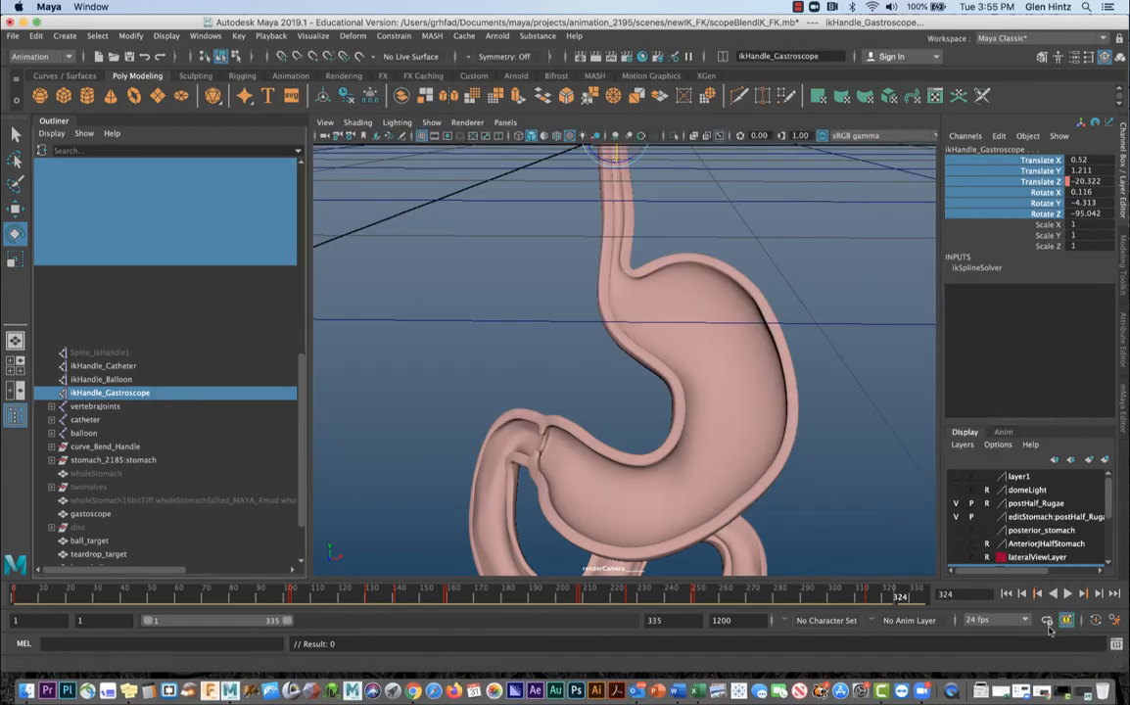
pyautogui.click(1007, 594)
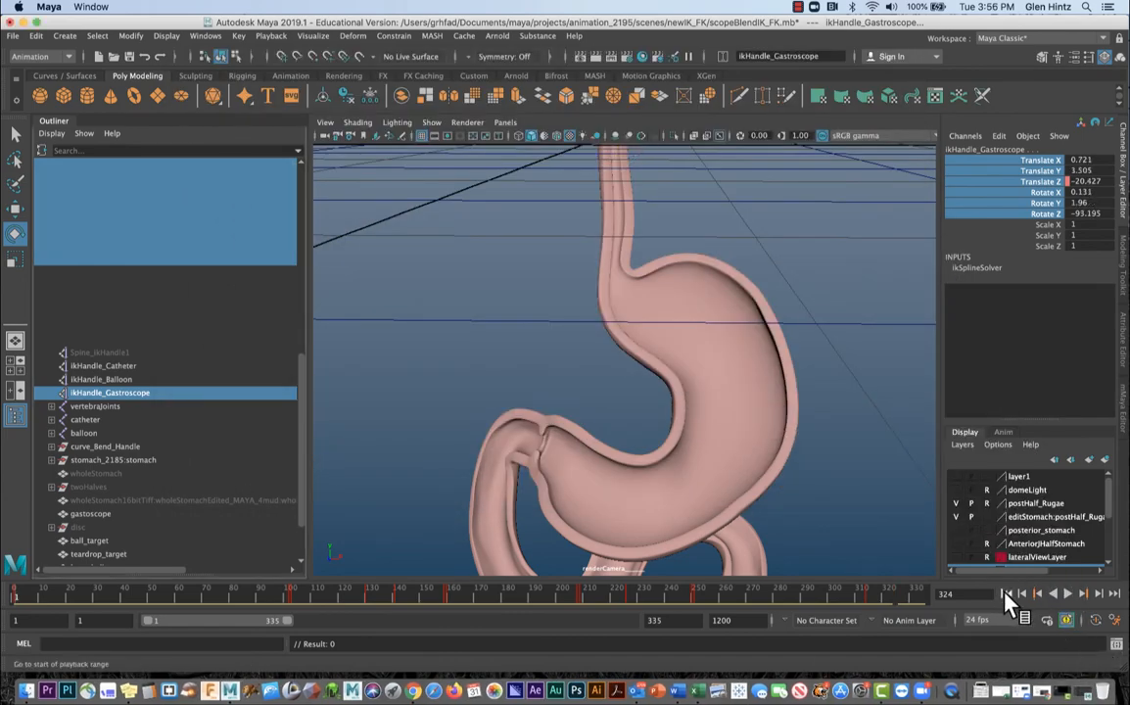
pyautogui.click(1065, 595)
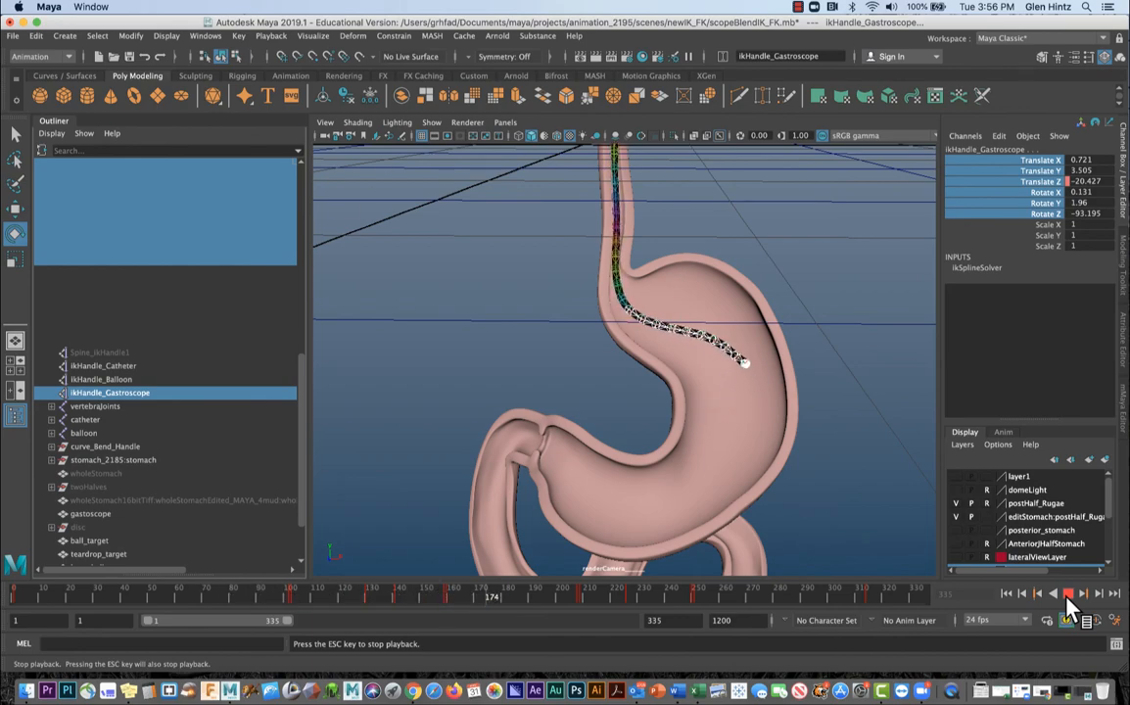
pyautogui.click(1068, 594)
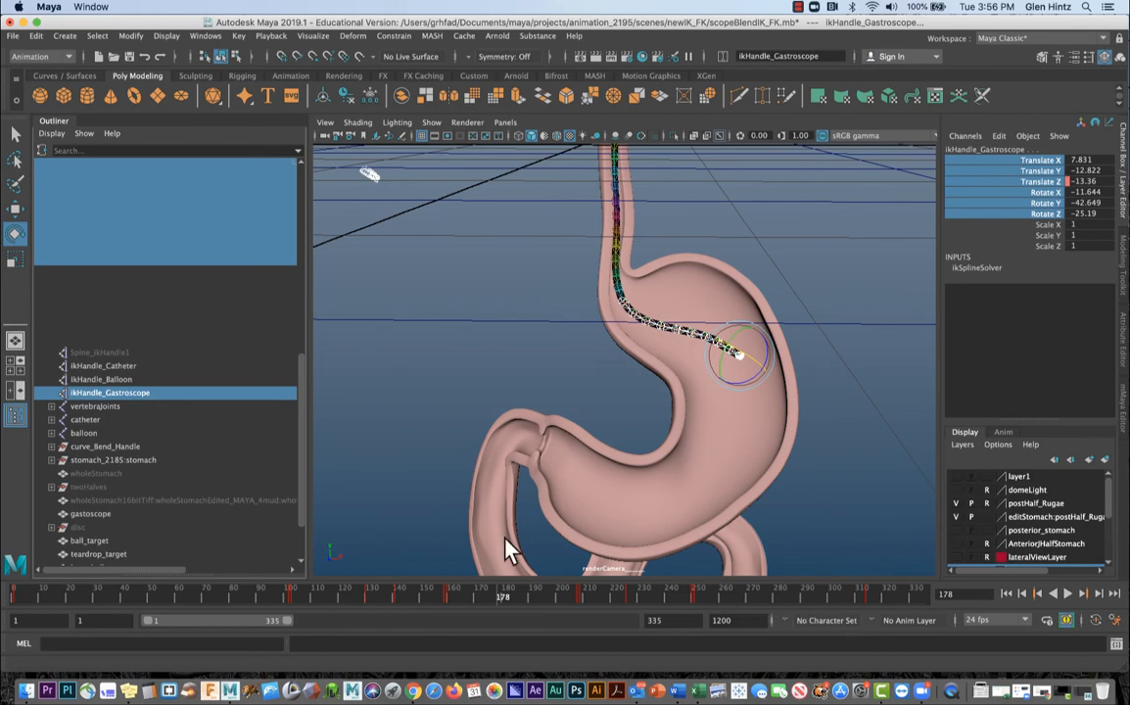
# - Reopen the Graph Editor and display the Offset and Ik Blend curves of ikHandle_Gastroscope together
pyautogui.click(204, 35)
pyautogui.moveTo(207, 97)
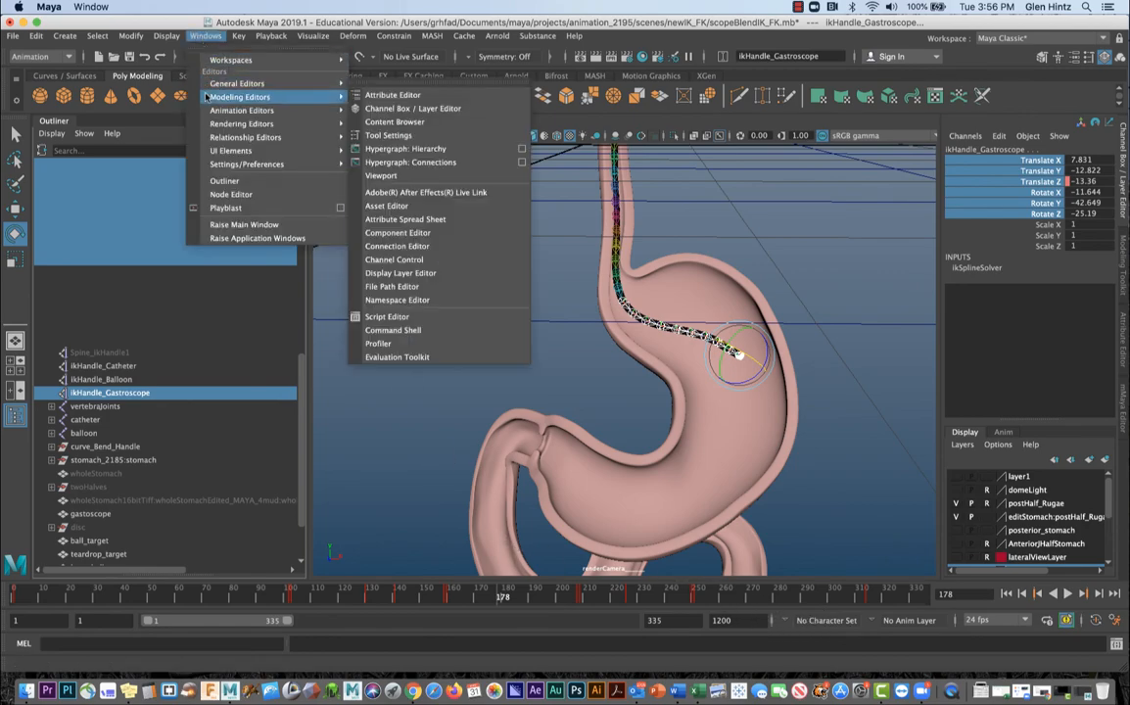
pyautogui.moveTo(245, 109)
pyautogui.click(373, 122)
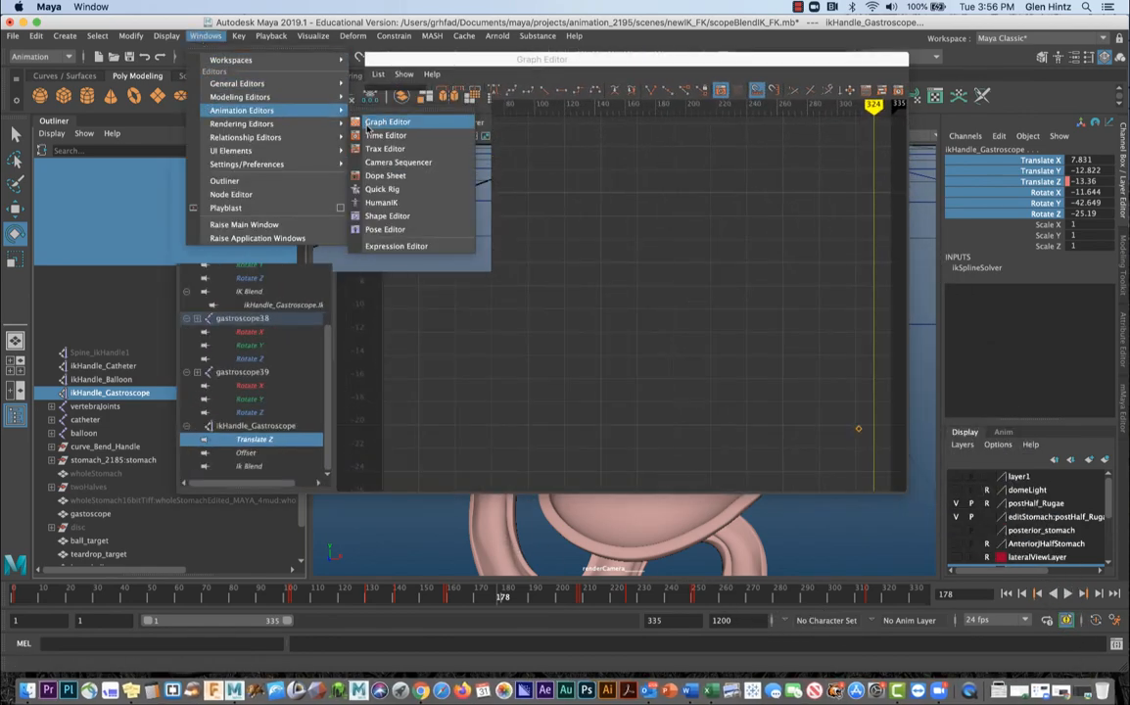
pyautogui.click(247, 454)
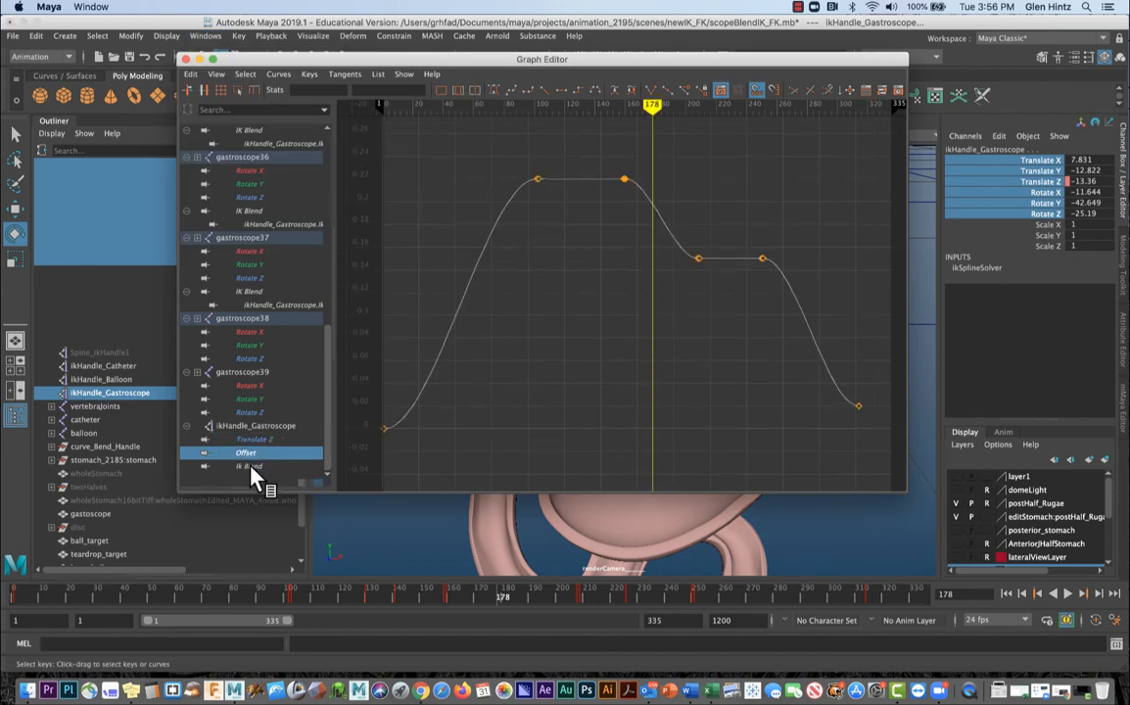
pyautogui.keyDown('shift'); pyautogui.click(252, 467); pyautogui.keyUp('shift')
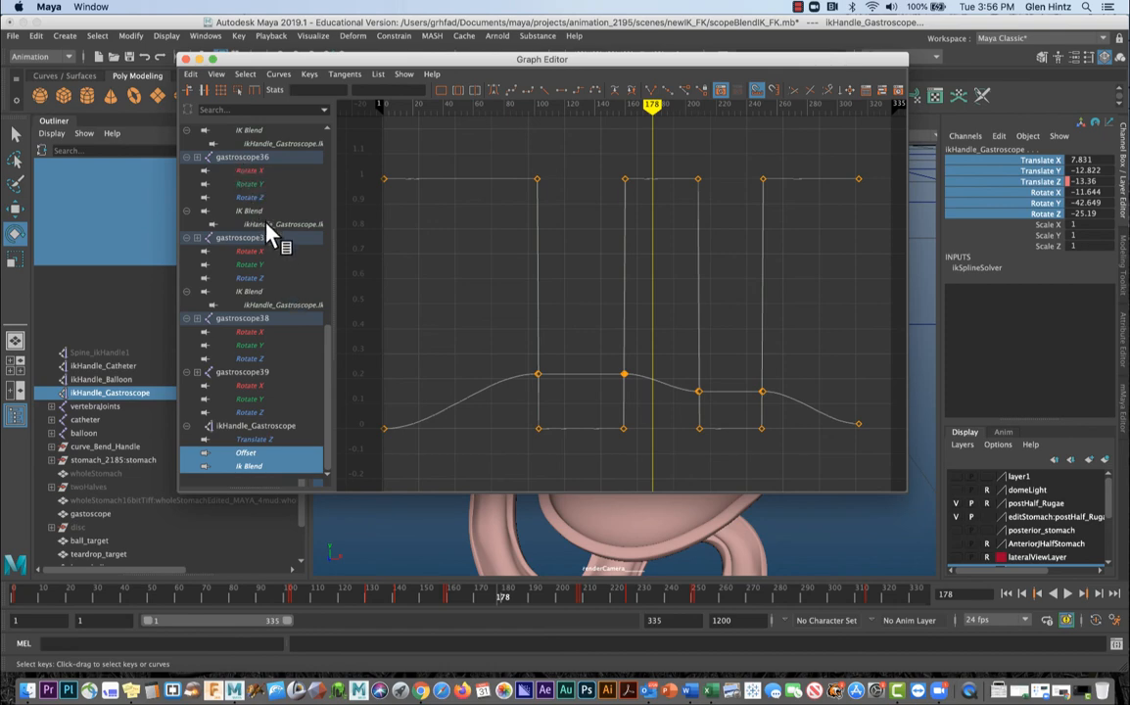
# - Display the gastroscope39 rotation curves together with all ikHandle_Gastroscope curves and examine their keys between frames 100 and 160
pyautogui.keyDown('shift'); pyautogui.click(253, 374); pyautogui.keyUp('shift')
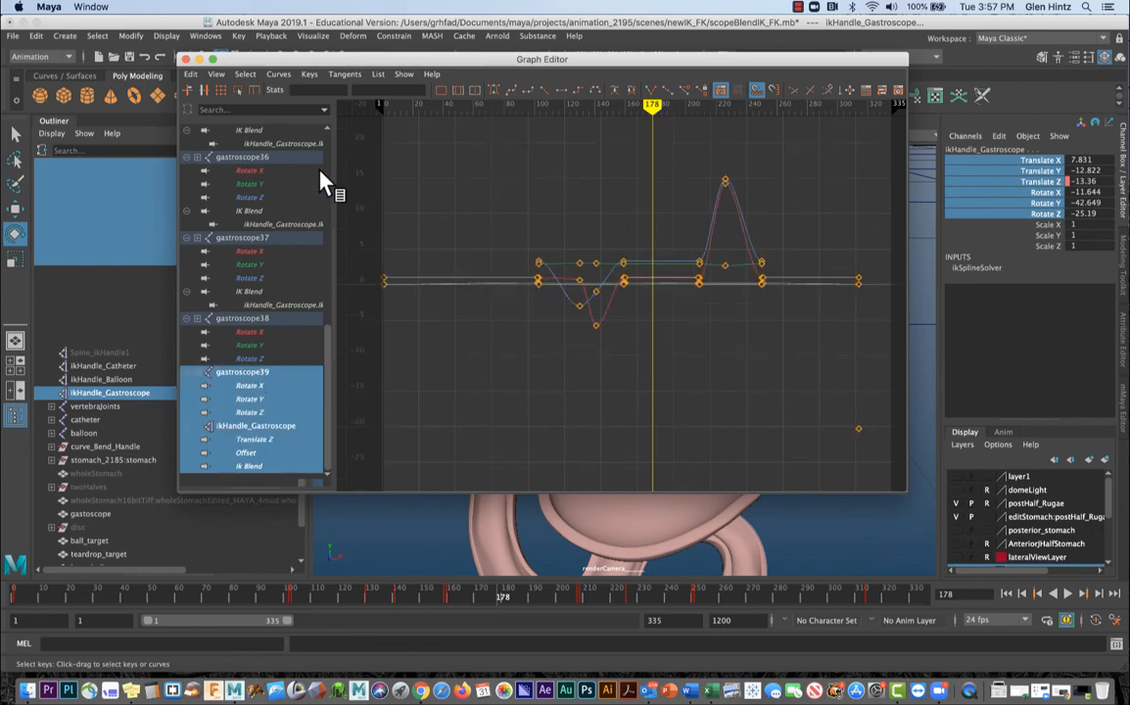
pyautogui.click(215, 73)
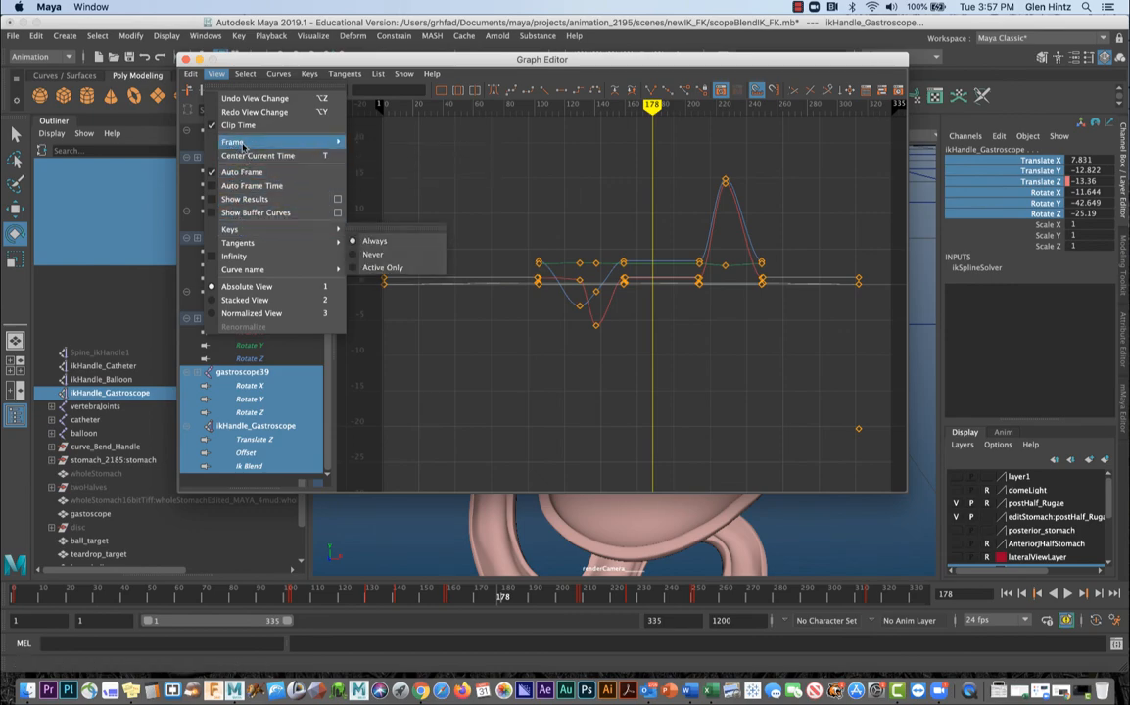
pyautogui.moveTo(243, 144)
pyautogui.click(361, 142)
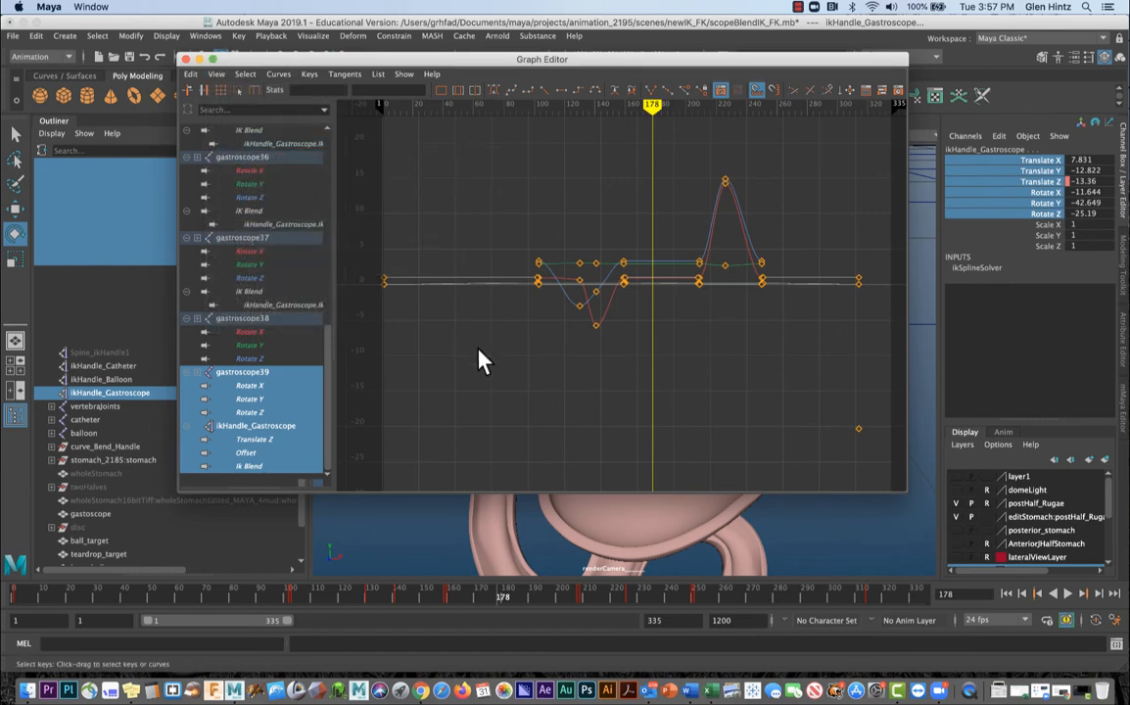
pyautogui.keyDown('alt'); pyautogui.moveTo(657, 355); pyautogui.dragTo(658, 389, button='middle'); pyautogui.keyUp('alt')
pyautogui.keyDown('alt'); pyautogui.moveTo(604, 388); pyautogui.dragTo(689, 400, button='right'); pyautogui.keyUp('alt')
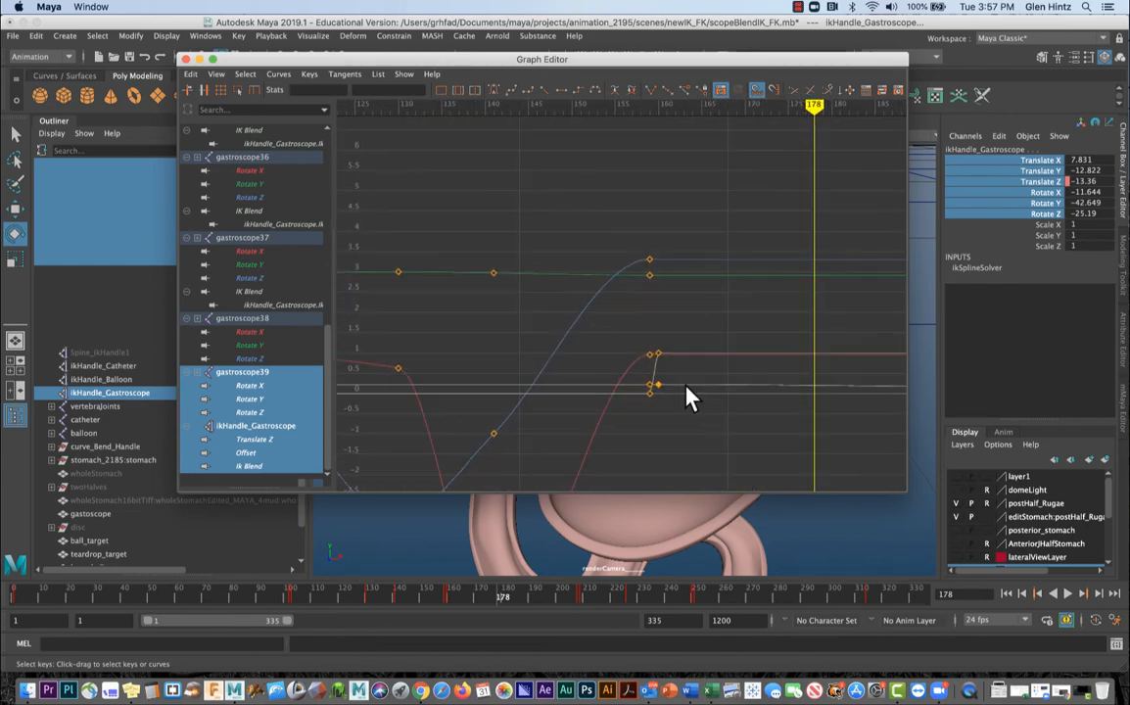
pyautogui.keyDown('alt'); pyautogui.moveTo(687, 385); pyautogui.dragTo(887, 310, button='middle'); pyautogui.keyUp('alt')
pyautogui.keyDown('alt'); pyautogui.moveTo(839, 357); pyautogui.dragTo(832, 356, button='right'); pyautogui.keyUp('alt')
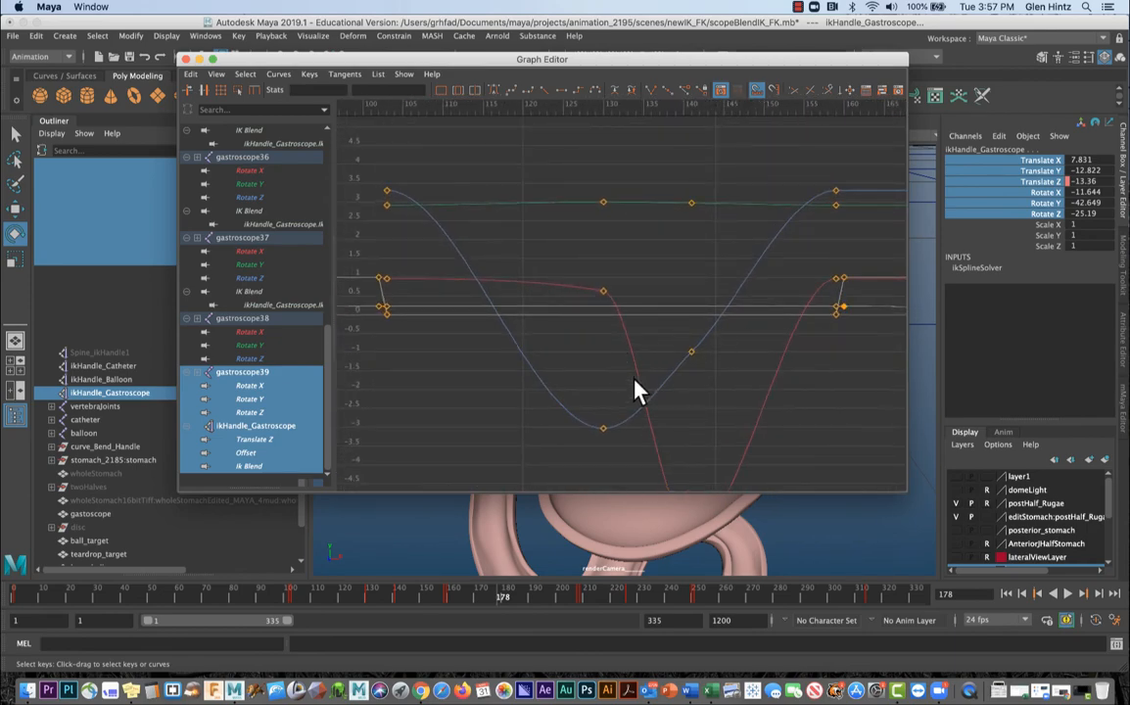
pyautogui.keyDown('alt'); pyautogui.moveTo(634, 384); pyautogui.dragTo(607, 380, button='right'); pyautogui.keyUp('alt')
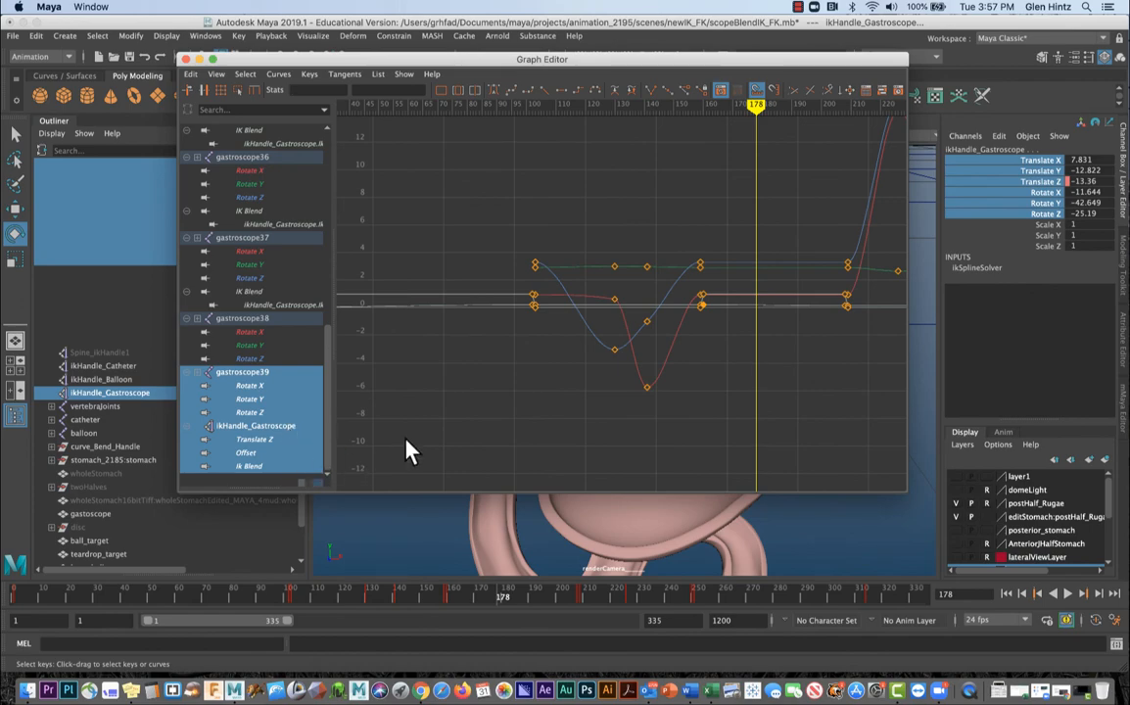
pyautogui.keyDown('alt'); pyautogui.moveTo(547, 338); pyautogui.dragTo(578, 345, button='right'); pyautogui.keyUp('alt')
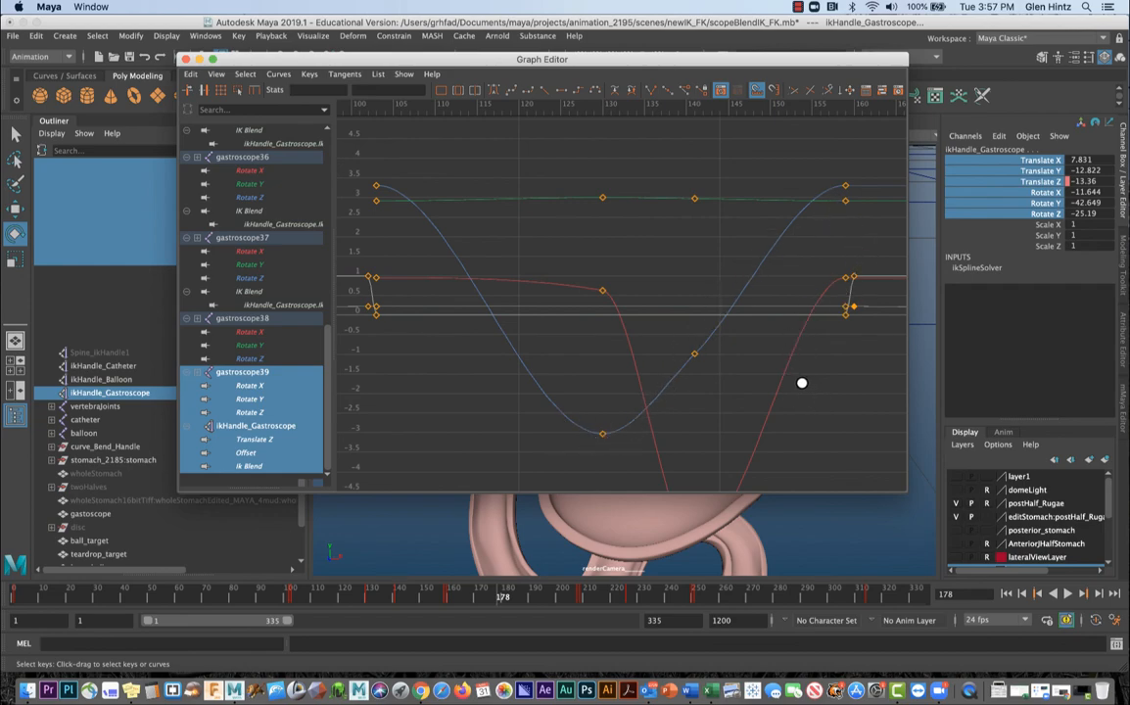
pyautogui.keyDown('alt'); pyautogui.moveTo(802, 391); pyautogui.dragTo(786, 381, button='right'); pyautogui.keyUp('alt')
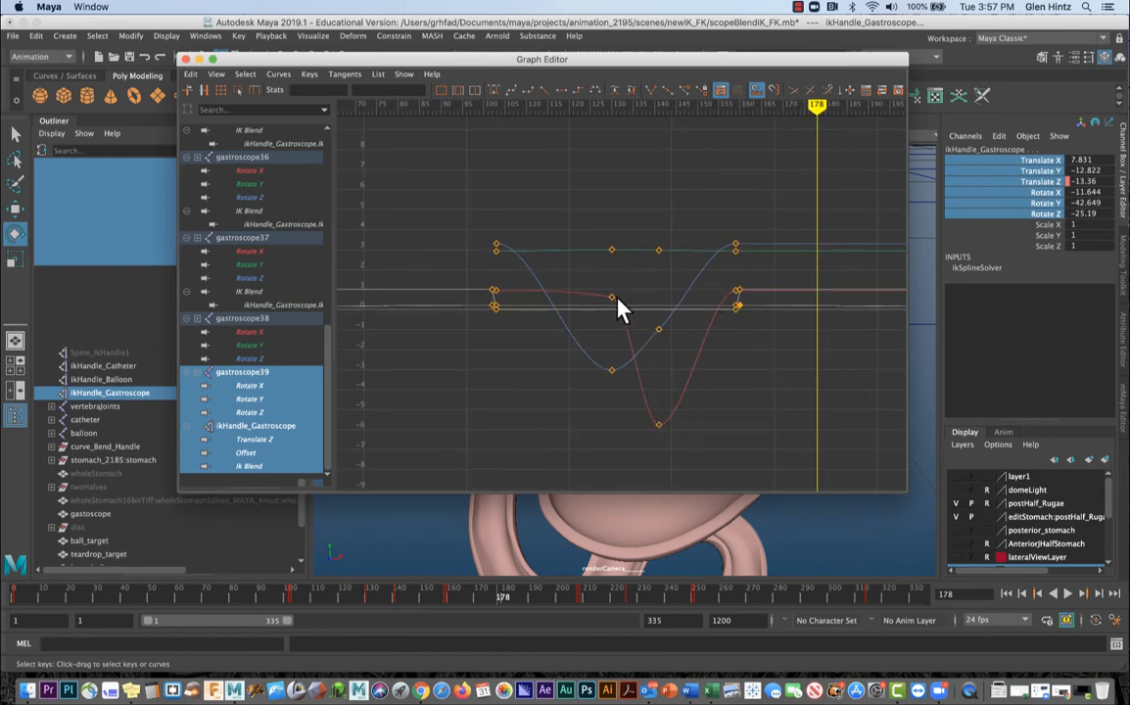
# - Examine the gastroscope39 rotation keys against the Ik Blend keys between about frames 205 and 250
pyautogui.scroll(-3, 839, 340)
pyautogui.keyDown('alt'); pyautogui.moveTo(844, 349); pyautogui.dragTo(754, 351); pyautogui.keyUp('alt')
pyautogui.keyDown('alt'); pyautogui.moveTo(754, 351); pyautogui.dragTo(602, 367, button='middle'); pyautogui.keyUp('alt')
pyautogui.keyDown('alt'); pyautogui.moveTo(609, 380); pyautogui.dragTo(642, 366, button='right'); pyautogui.keyUp('alt')
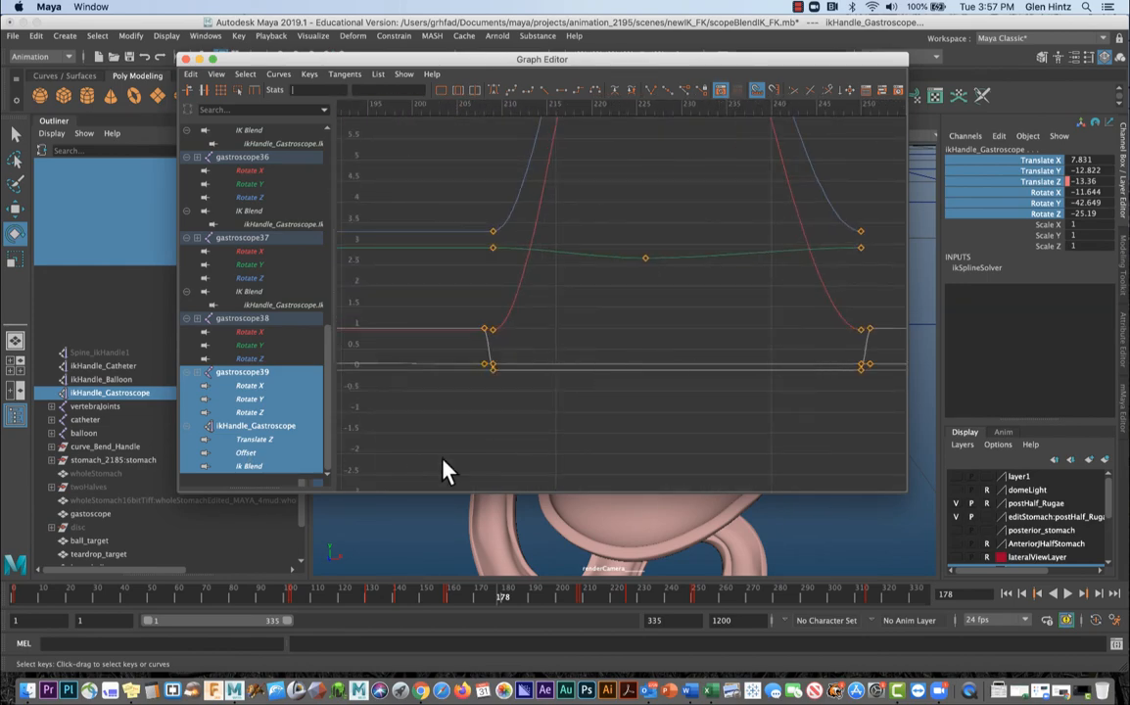
# - Take the Offset curve out of the graph display and examine the remaining curves back to frame 100
pyautogui.click(247, 465)
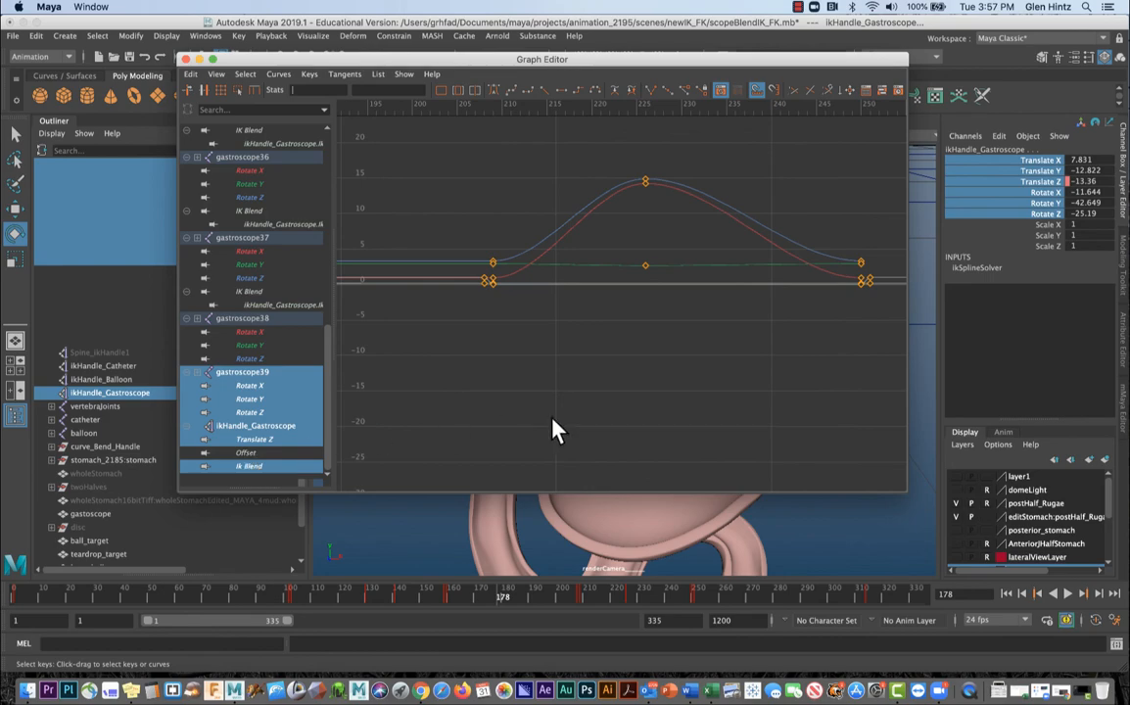
pyautogui.keyDown('alt'); pyautogui.moveTo(538, 429); pyautogui.dragTo(852, 431, button='middle'); pyautogui.keyUp('alt')
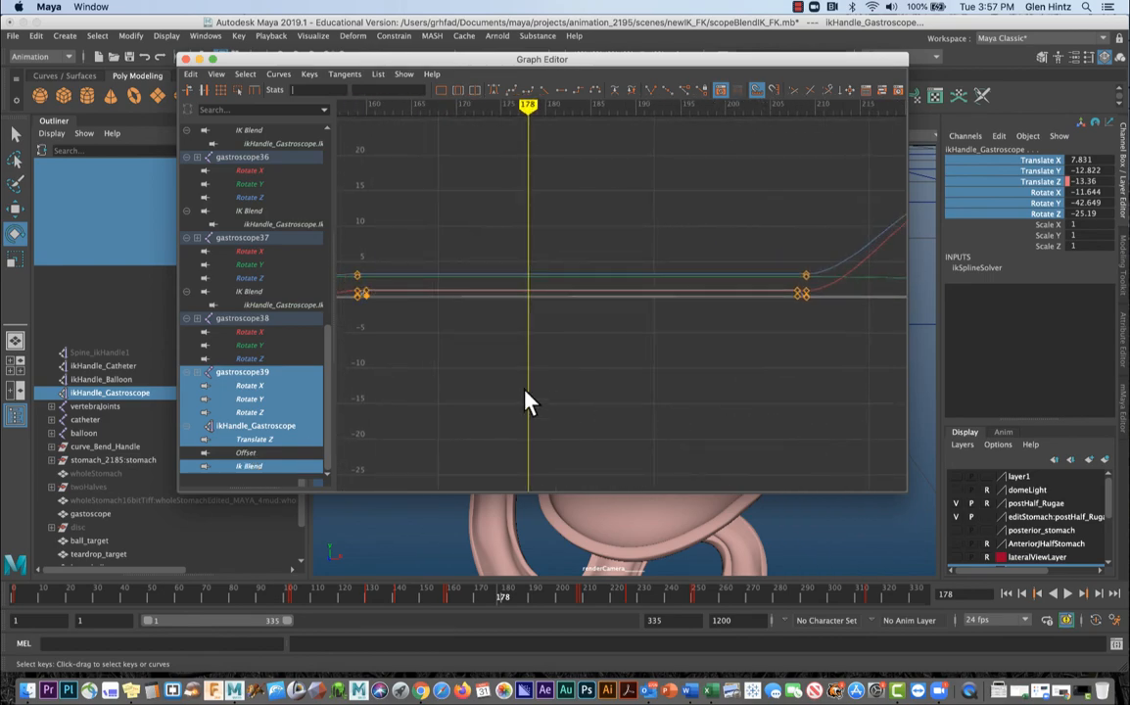
pyautogui.keyDown('alt'); pyautogui.moveTo(524, 392); pyautogui.dragTo(785, 408, button='middle'); pyautogui.keyUp('alt')
pyautogui.keyDown('alt'); pyautogui.moveTo(619, 393); pyautogui.dragTo(753, 400, button='middle'); pyautogui.keyUp('alt')
pyautogui.moveTo(668, 394)
pyautogui.keyDown('alt'); pyautogui.mouseDown(button='right')
pyautogui.moveTo(716, 398)
pyautogui.moveTo(669, 402)
pyautogui.mouseUp(button='right'); pyautogui.keyUp('alt')
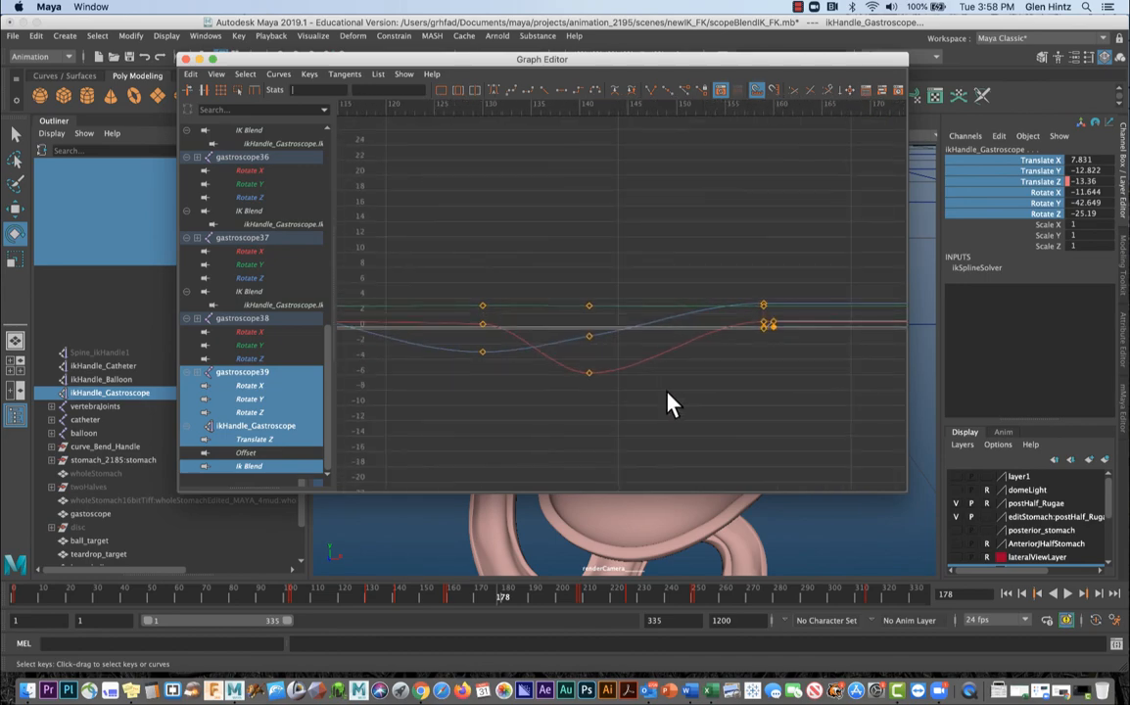
pyautogui.keyDown('alt'); pyautogui.moveTo(669, 403); pyautogui.dragTo(816, 385, button='middle'); pyautogui.keyUp('alt')
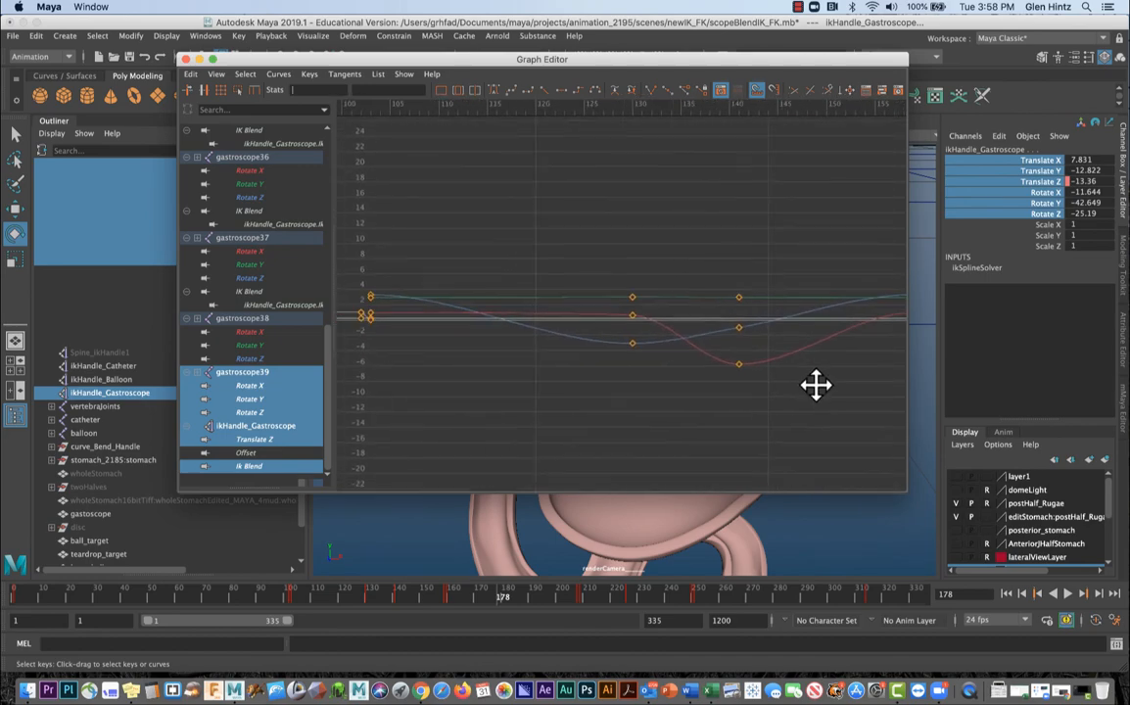
# - Frame the displayed curves in the Graph Editor and review the joint rotation and handle keys across the whole 1–335 frame range
pyautogui.click(215, 73)
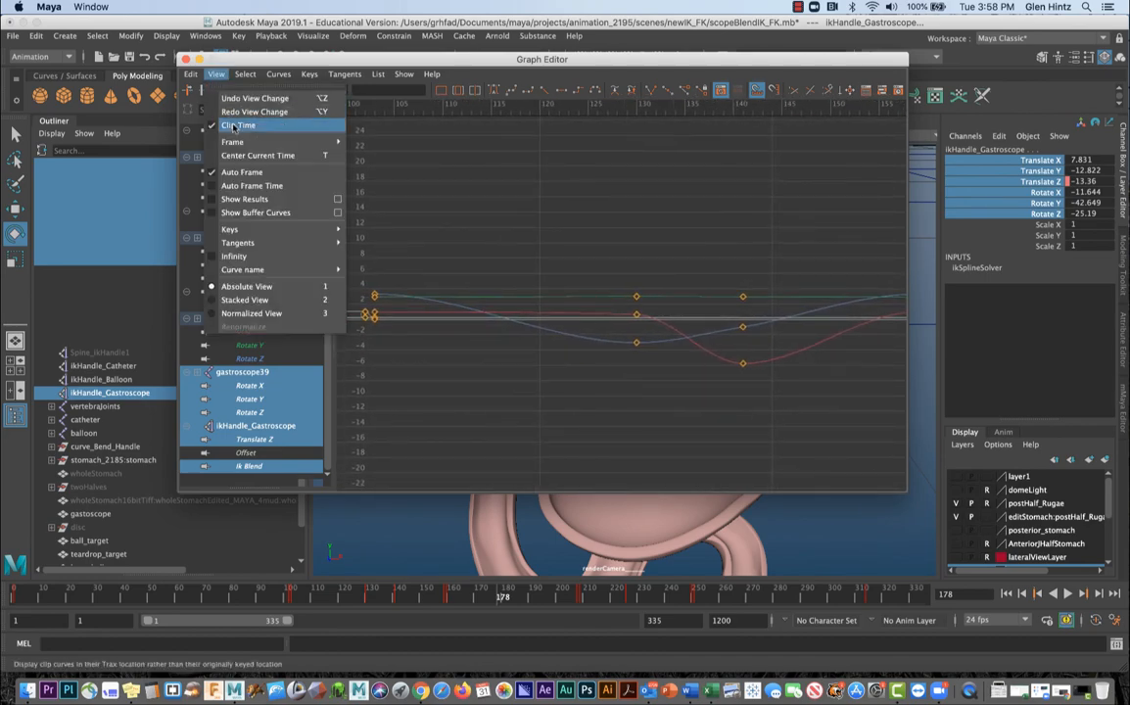
pyautogui.moveTo(252, 143)
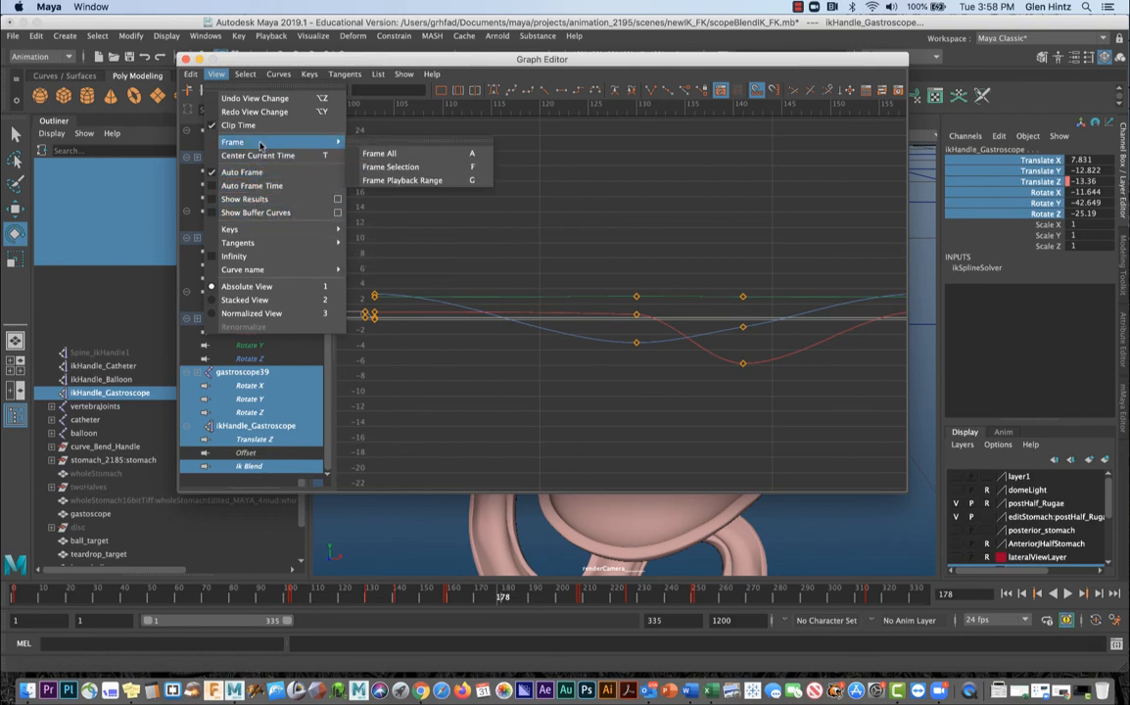
pyautogui.click(391, 168)
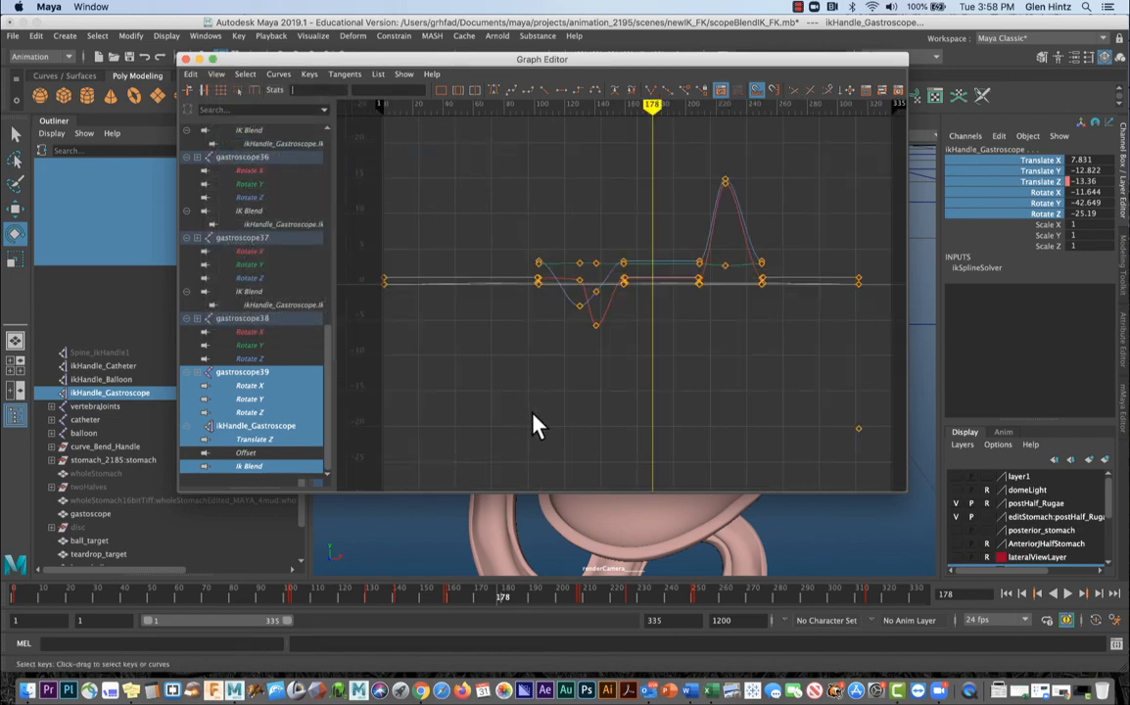
pyautogui.press('f')
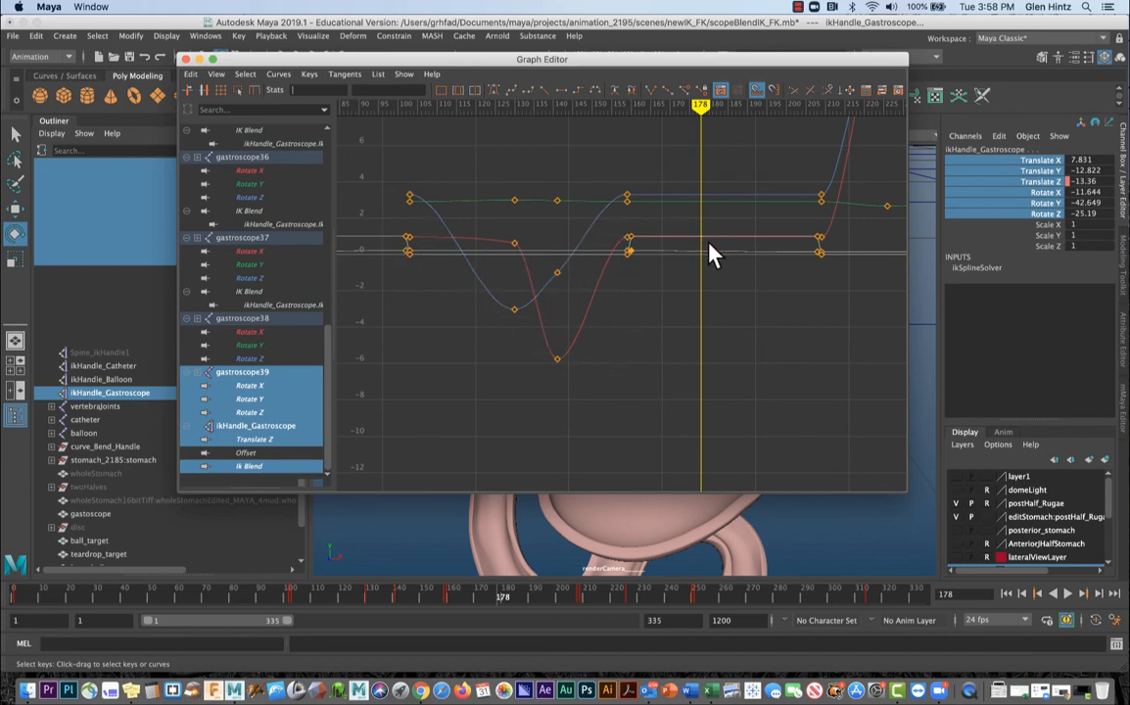
pyautogui.scroll(-4, 802, 362)
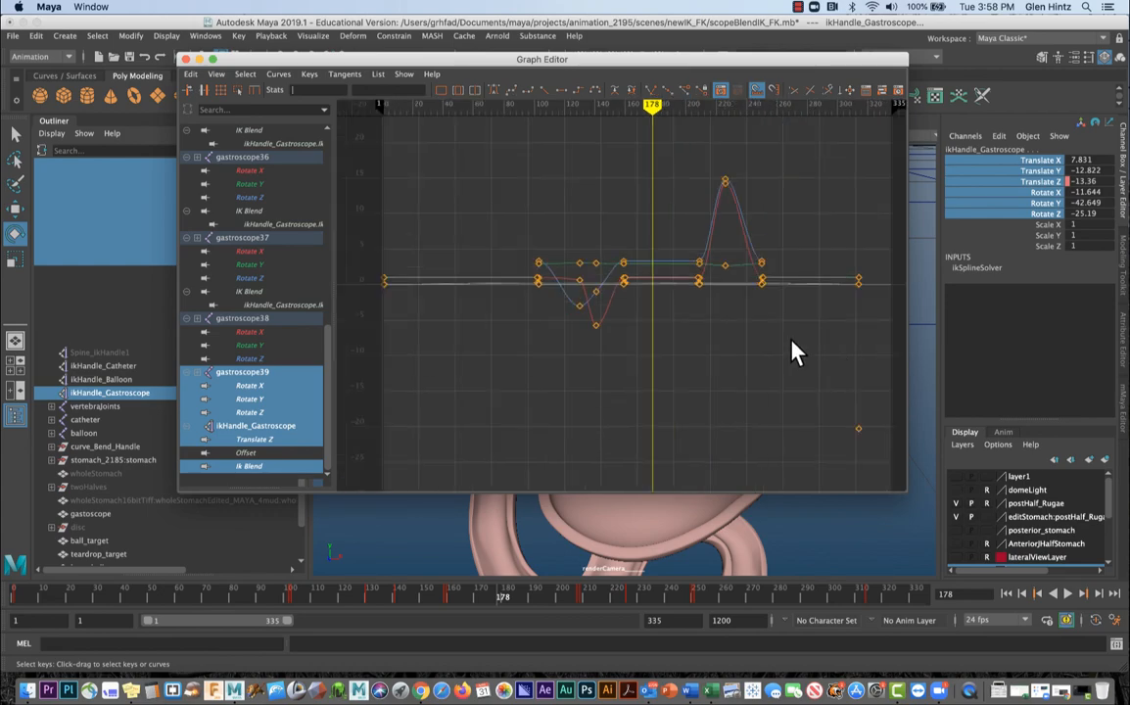
pyautogui.scroll(4, 792, 341)
pyautogui.keyDown('alt'); pyautogui.moveTo(791, 341); pyautogui.dragTo(812, 365, button='right'); pyautogui.keyUp('alt')
pyautogui.keyDown('alt'); pyautogui.moveTo(816, 373); pyautogui.dragTo(433, 478, button='middle'); pyautogui.keyUp('alt')
pyautogui.keyDown('alt'); pyautogui.moveTo(729, 440); pyautogui.dragTo(683, 416, button='right'); pyautogui.keyUp('alt')
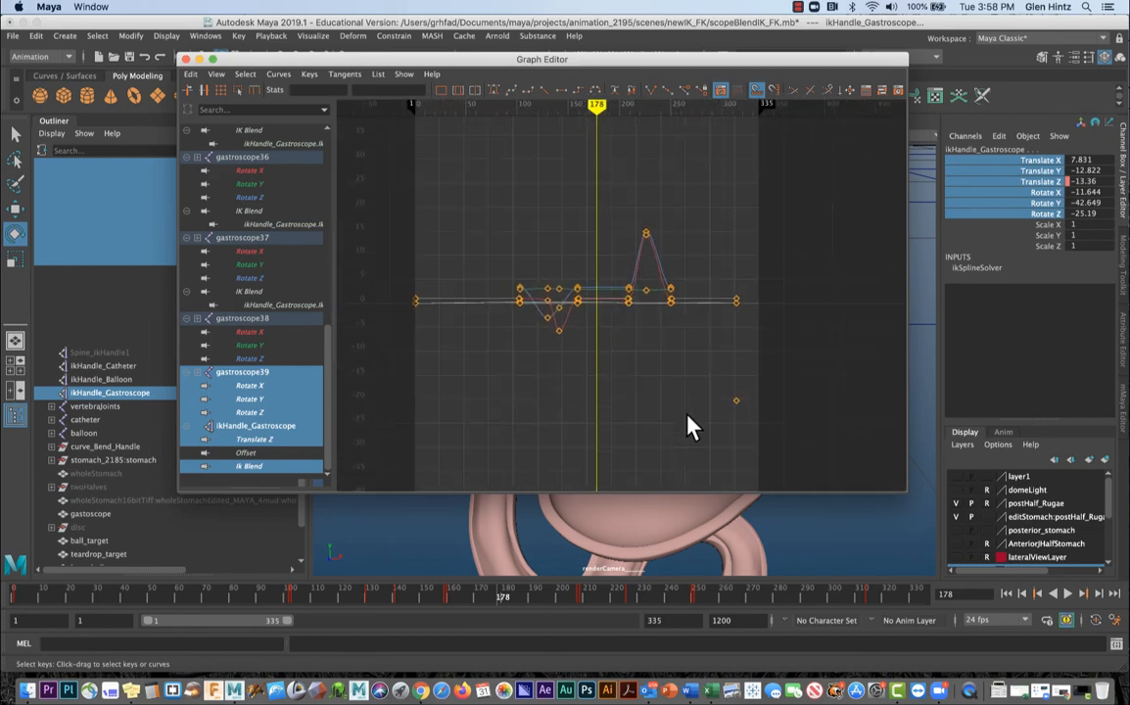
pyautogui.click(798, 8)
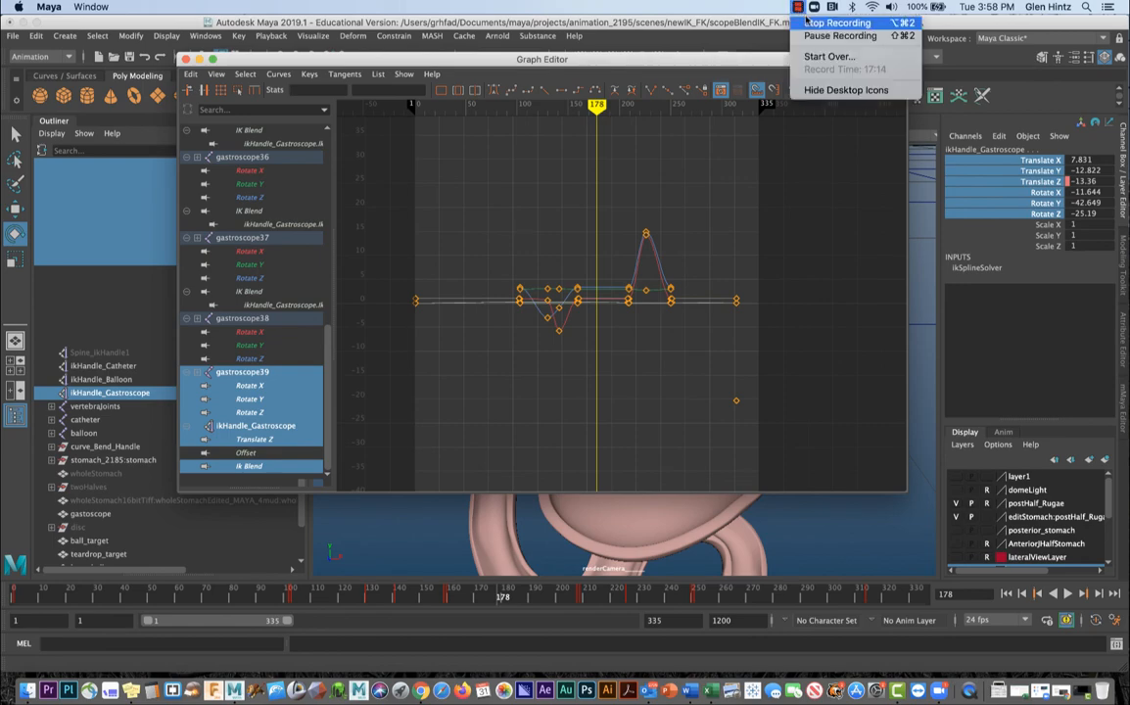